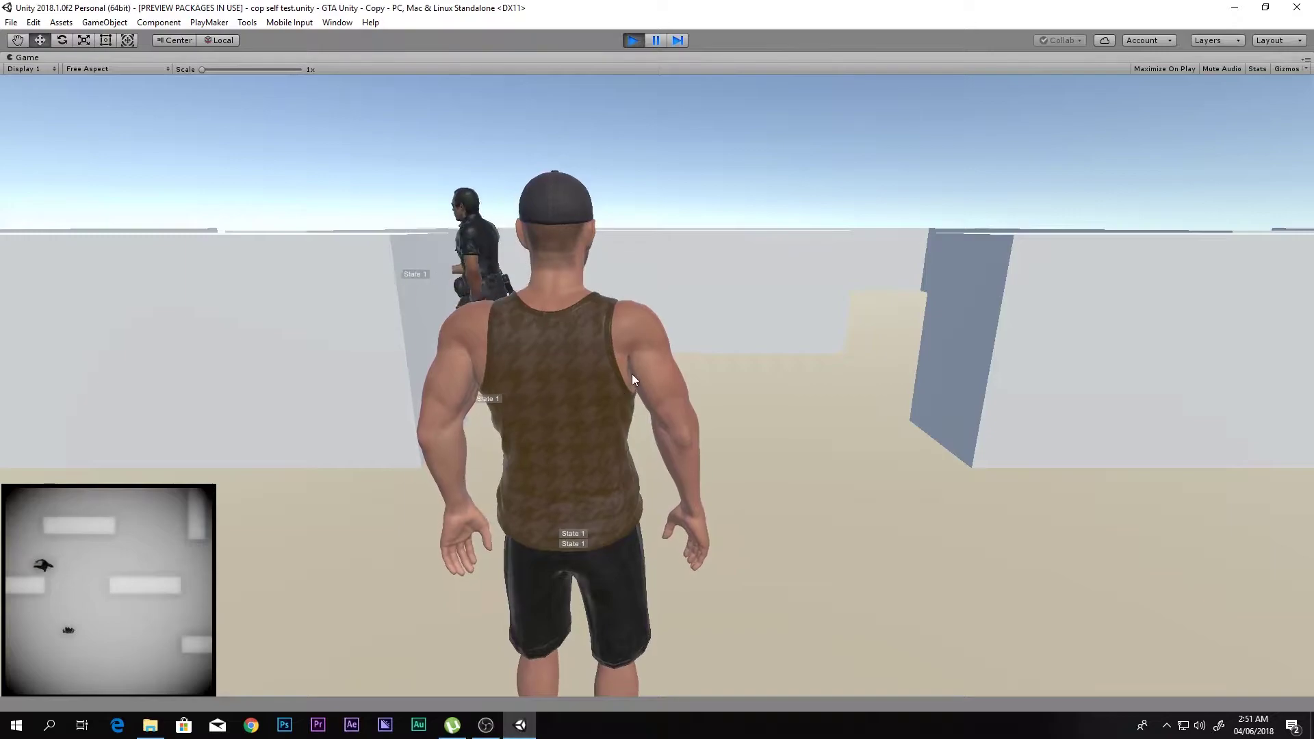
# Play-test the running scene by moving the player between the walls and equipping the rifle
pyautogui.press('w')
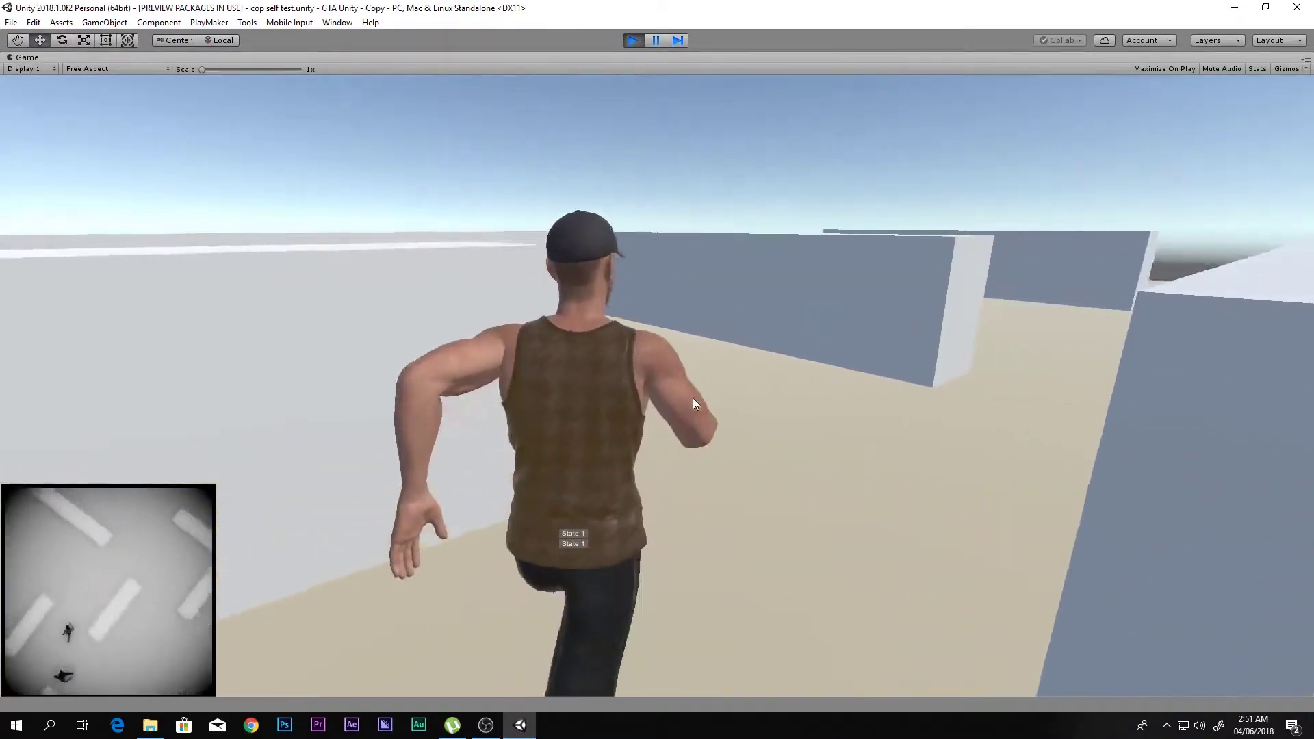
pyautogui.press('d')
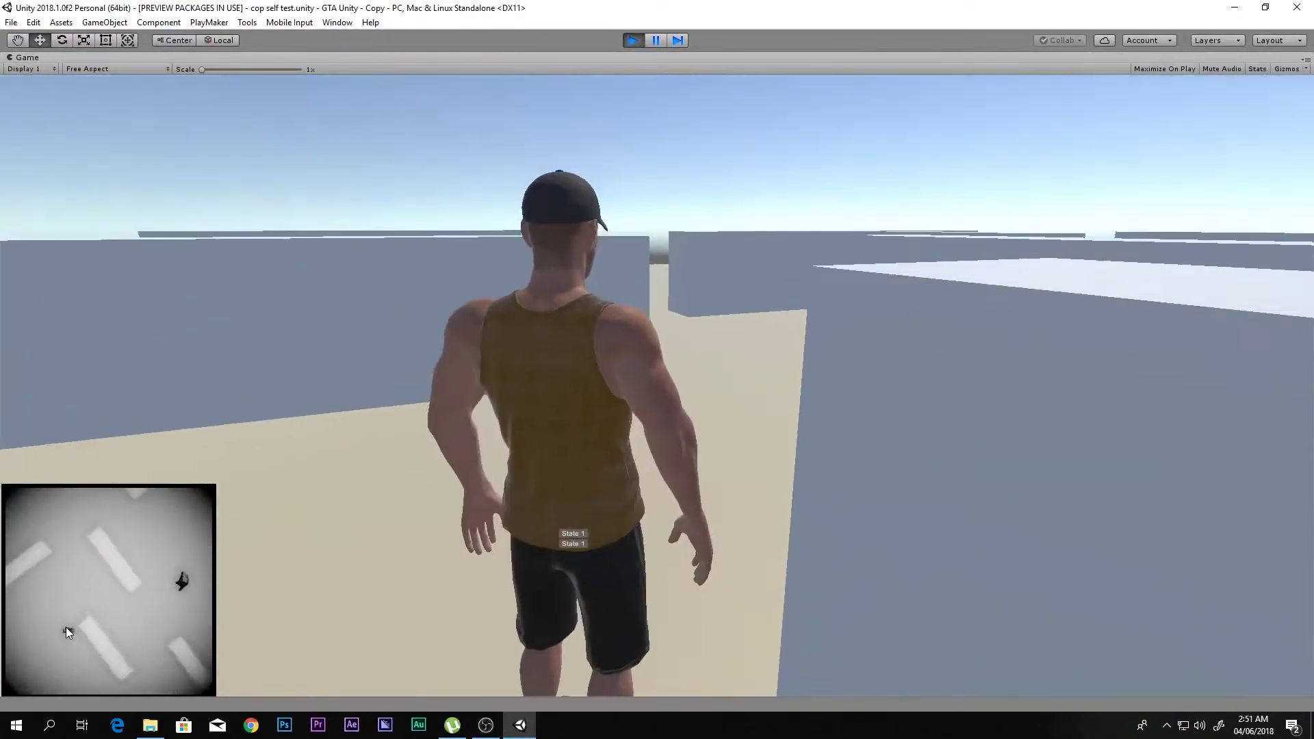
pyautogui.press('w')
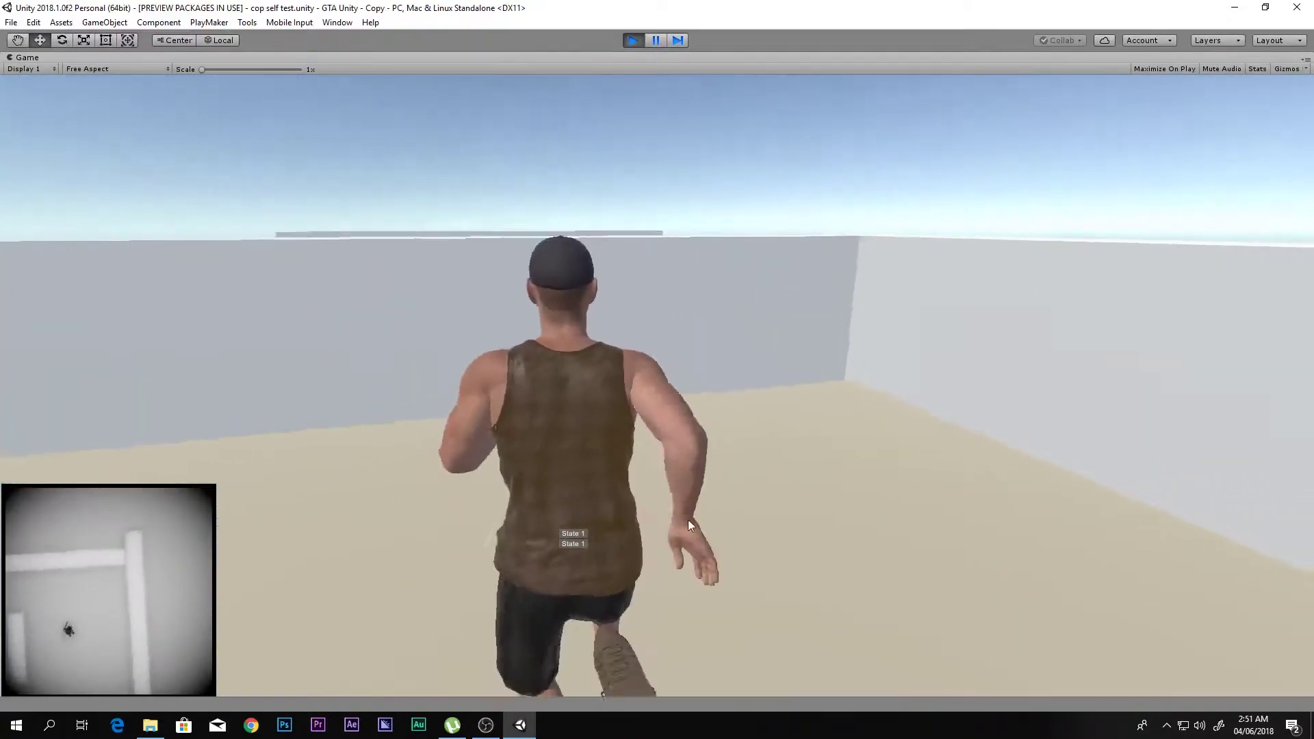
pyautogui.press('w')
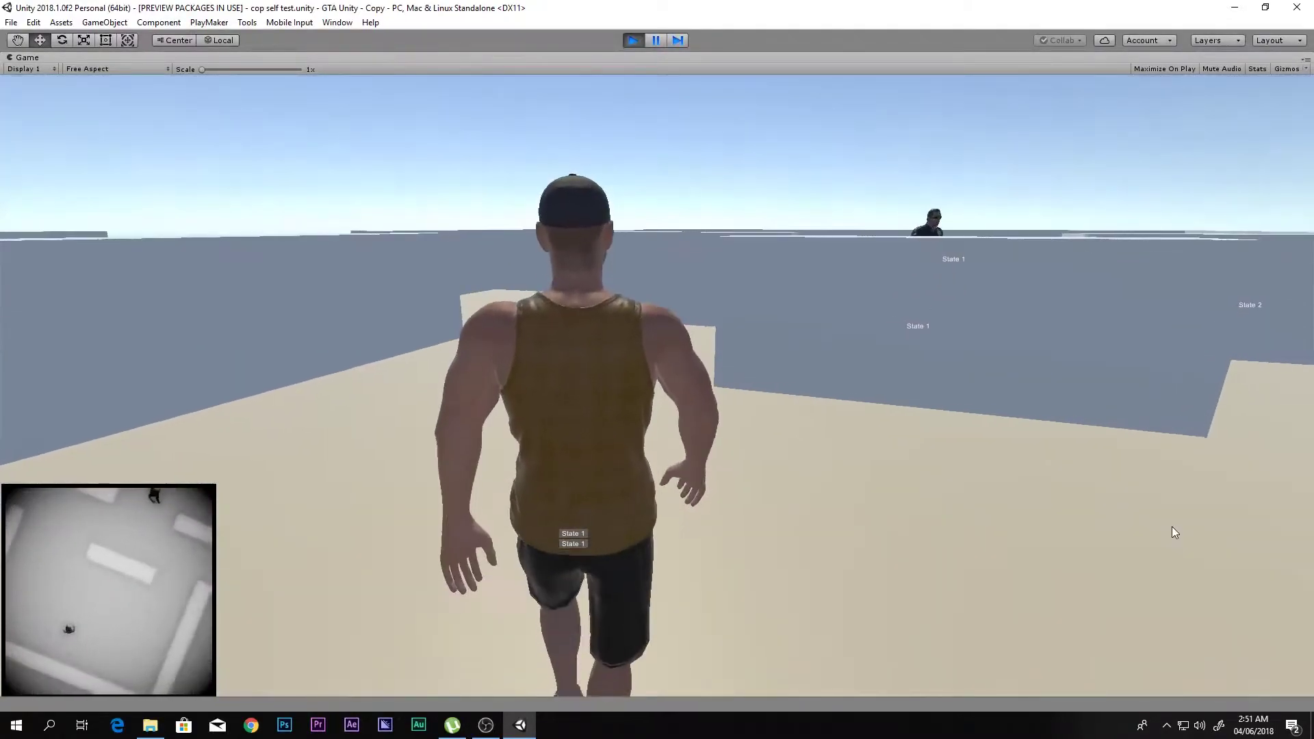
pyautogui.press('1')
pyautogui.press('w')
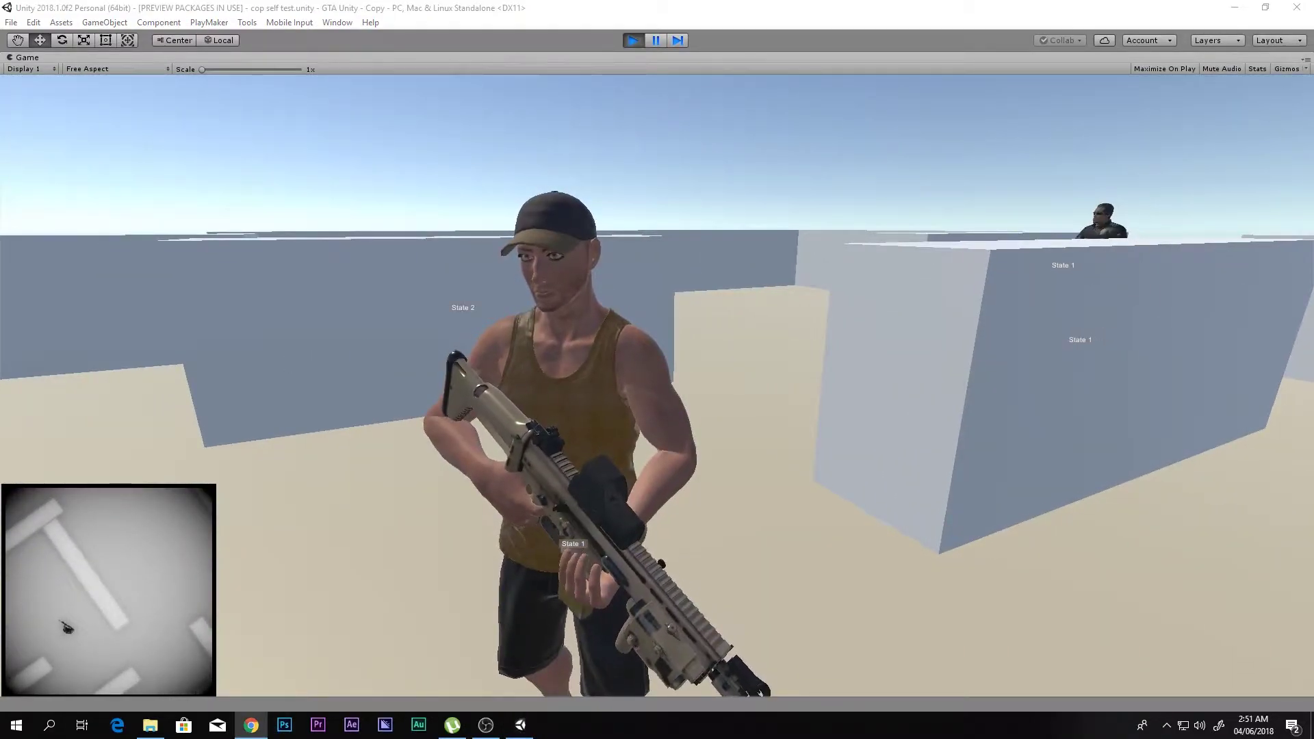
# Switch to Chrome, view the How To Do channel's YouTube videos, and return to the running game in Unity
pyautogui.click(251, 725)
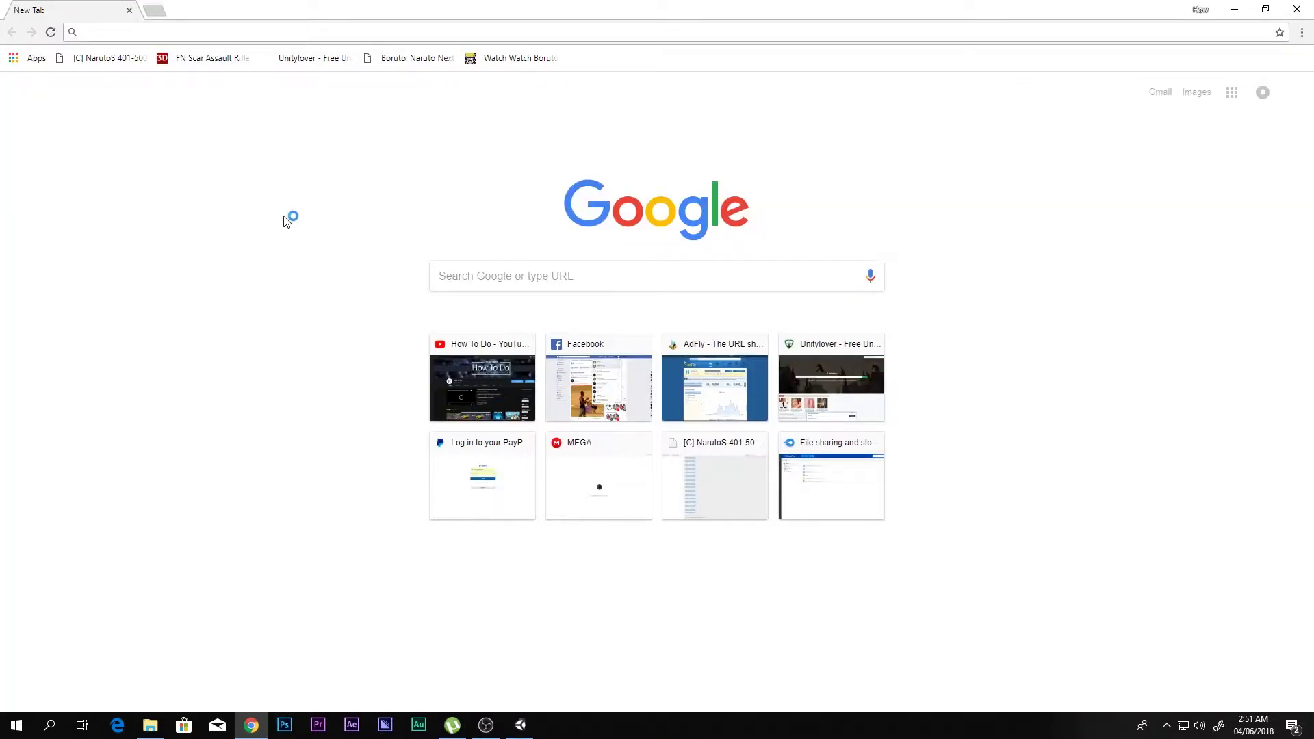
pyautogui.click(463, 347)
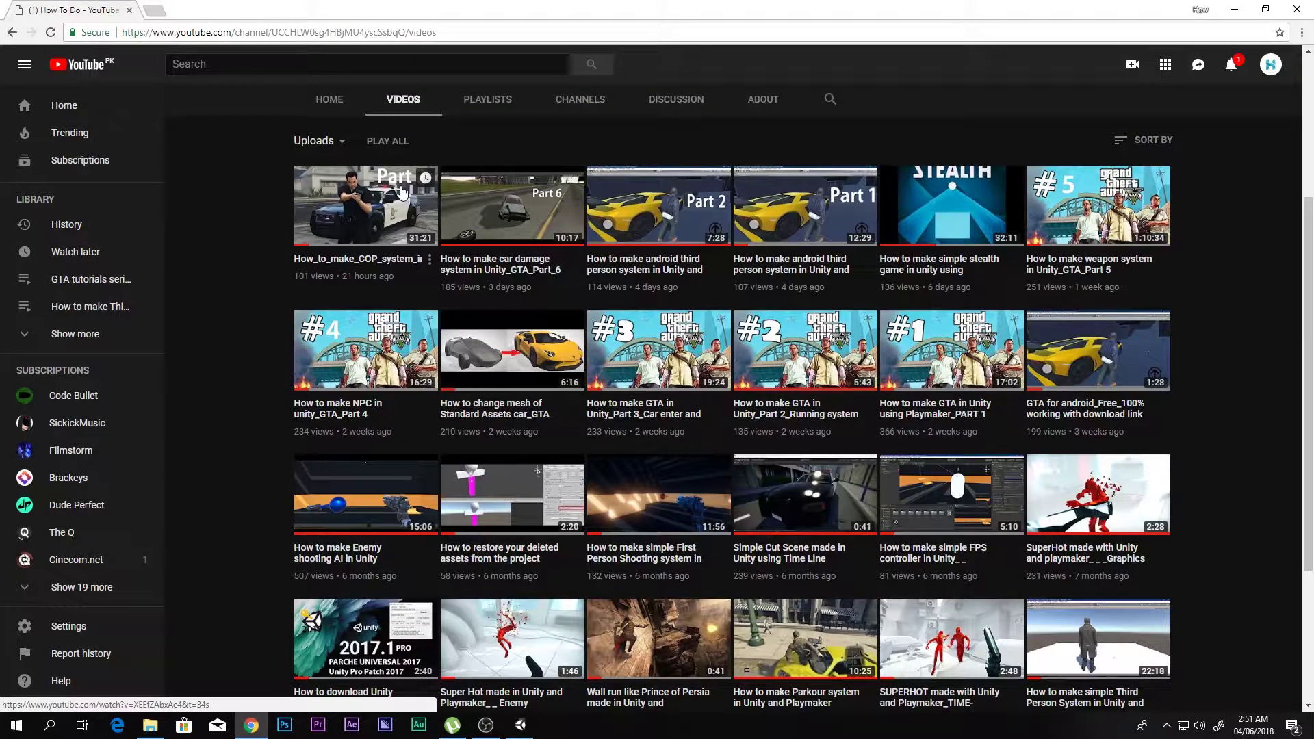
pyautogui.click(1235, 9)
pyautogui.click(572, 493)
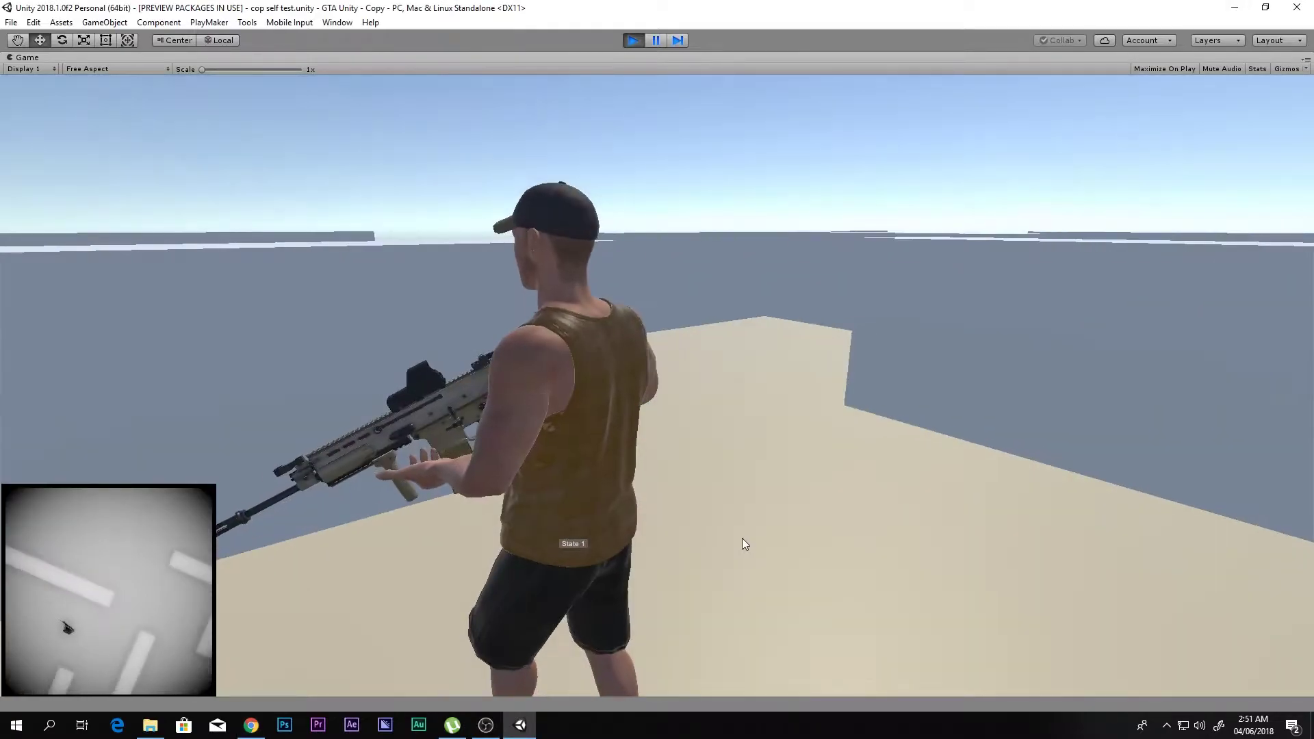
# Play-test the cop encounter by running past the walls and aiming the rifle at the policeman, ending with play mode stopped
pyautogui.press('w')
pyautogui.press('d')
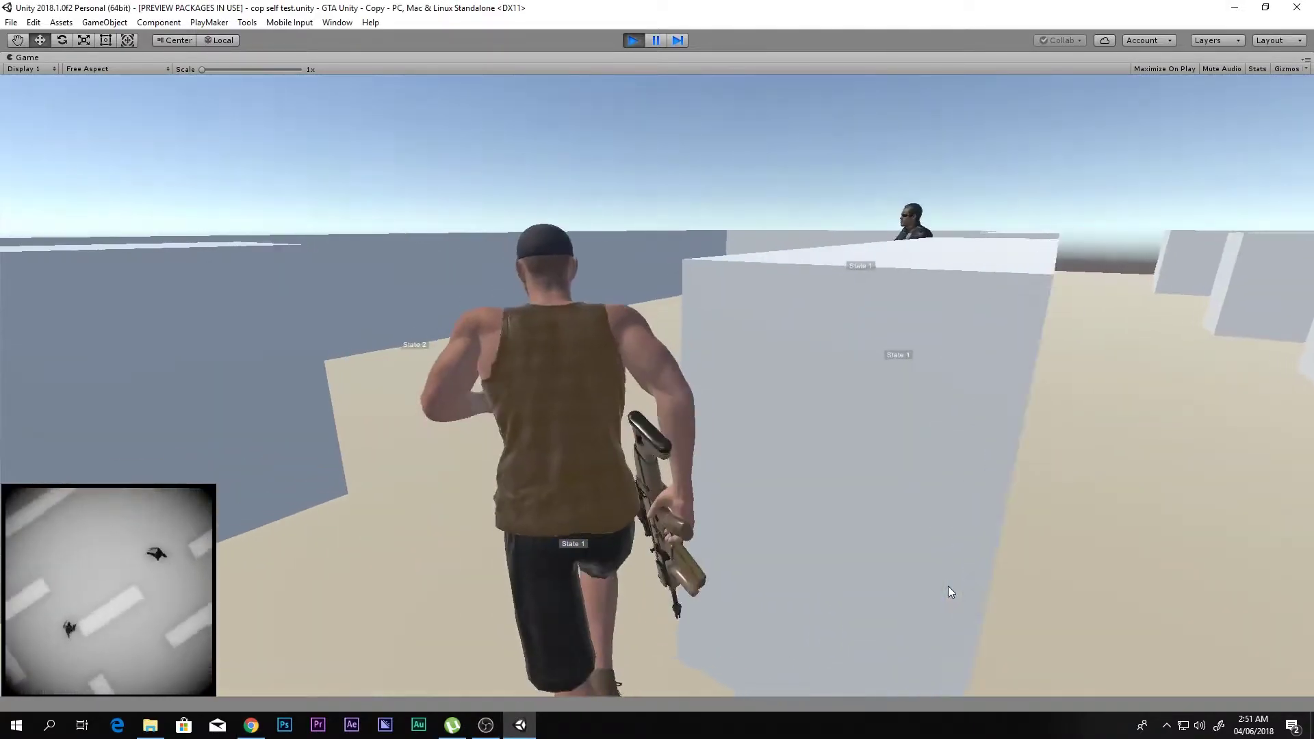
pyautogui.press('s')
pyautogui.press('s')
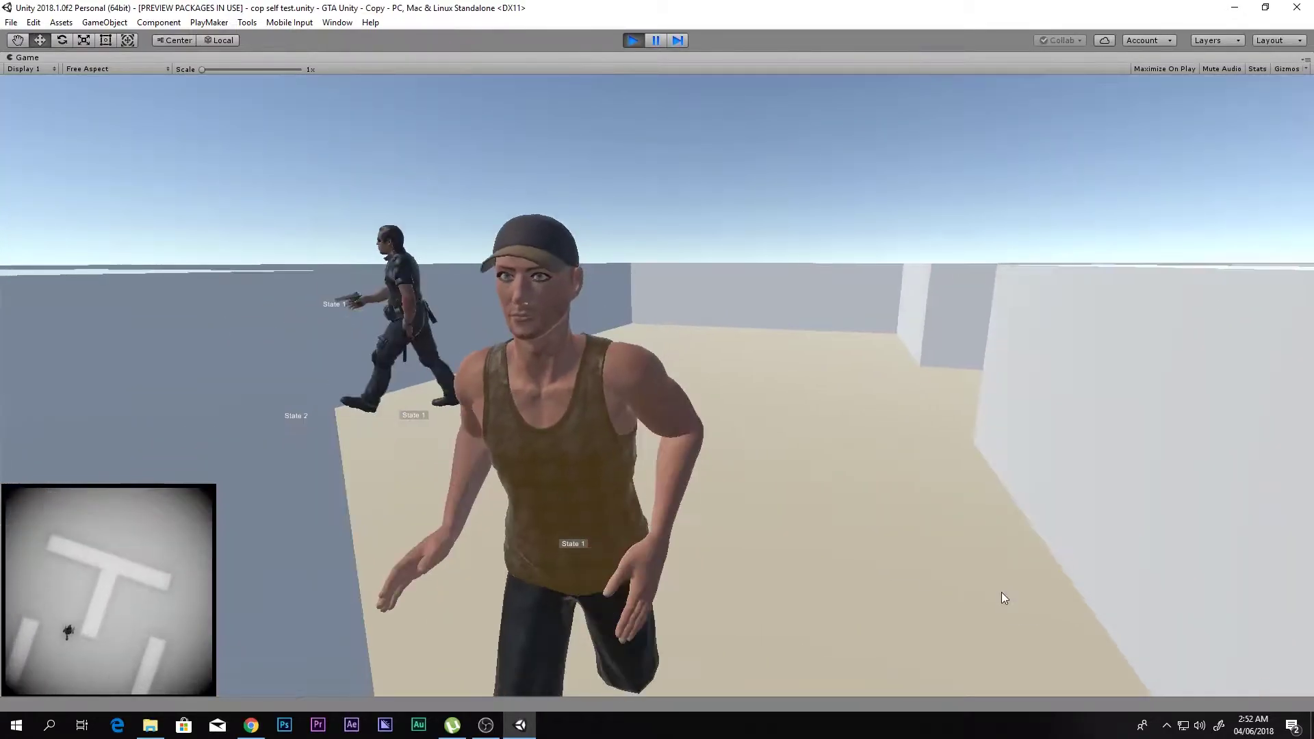
pyautogui.press('d')
pyautogui.press('w')
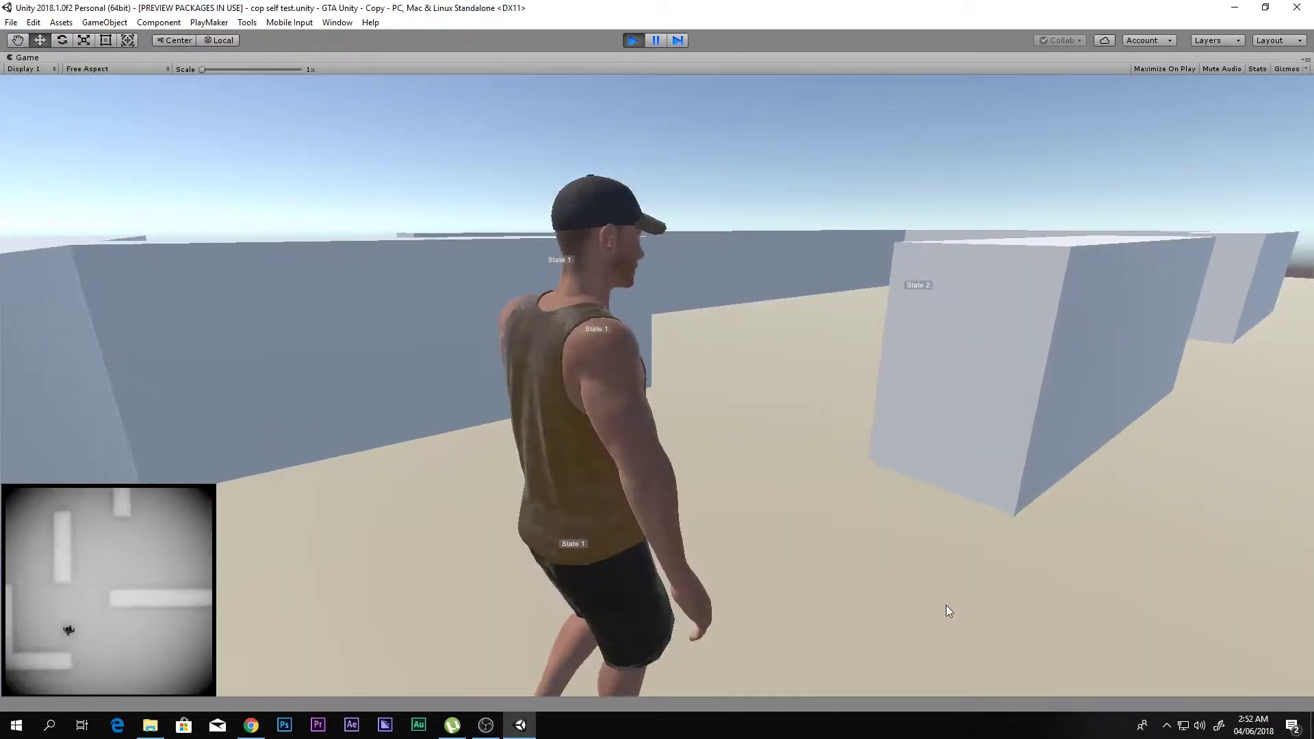
pyautogui.press('d')
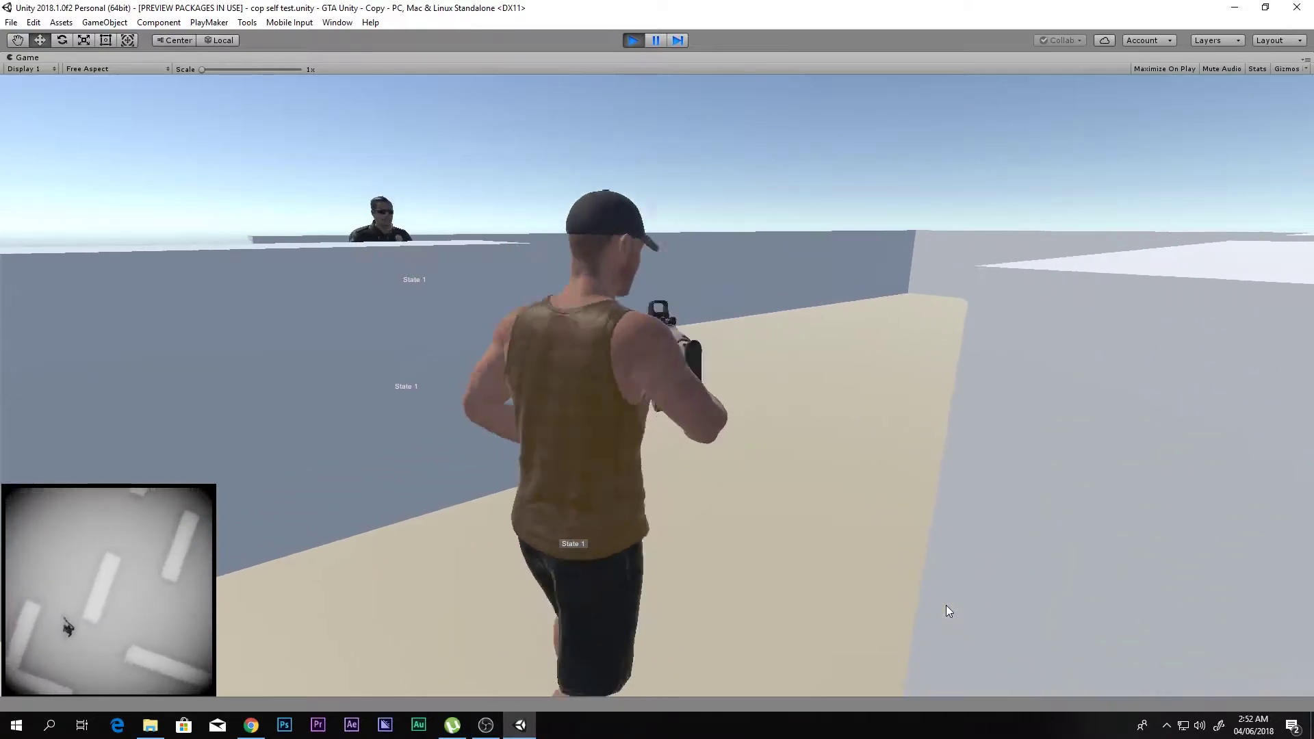
pyautogui.rightClick(954, 576)
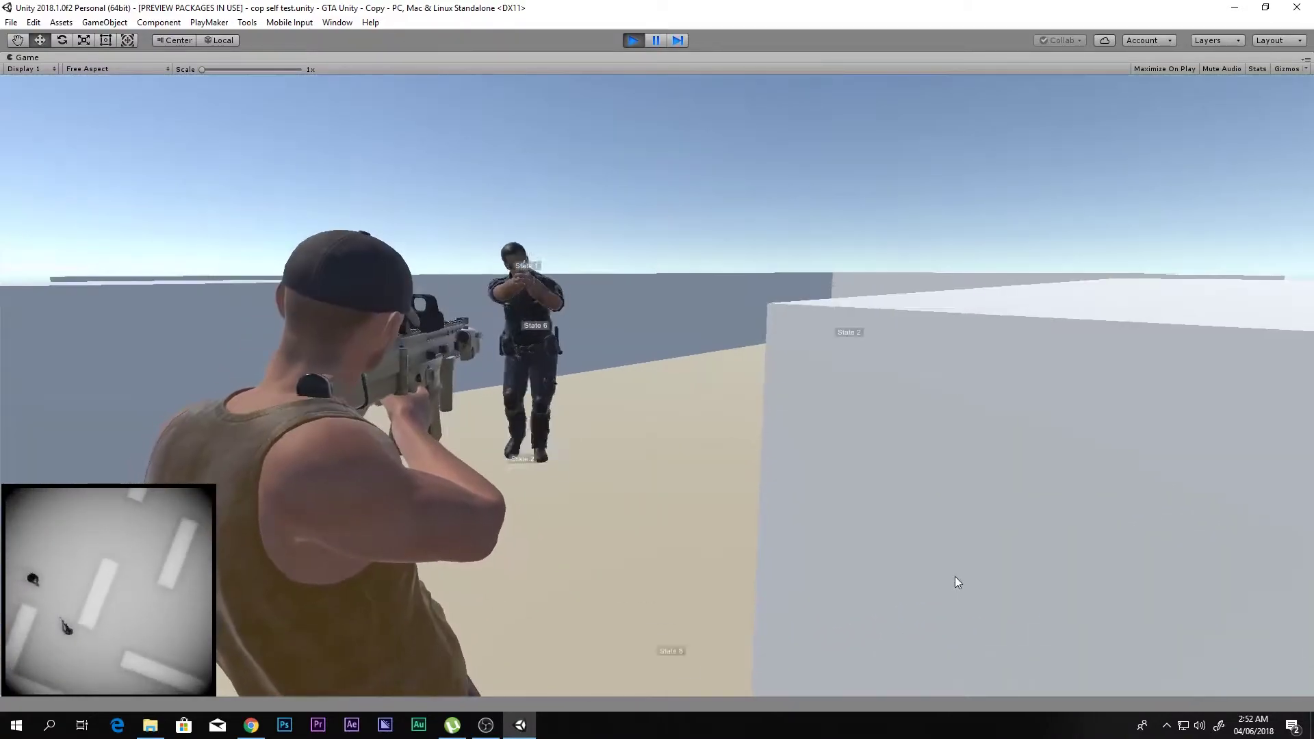
pyautogui.press('s')
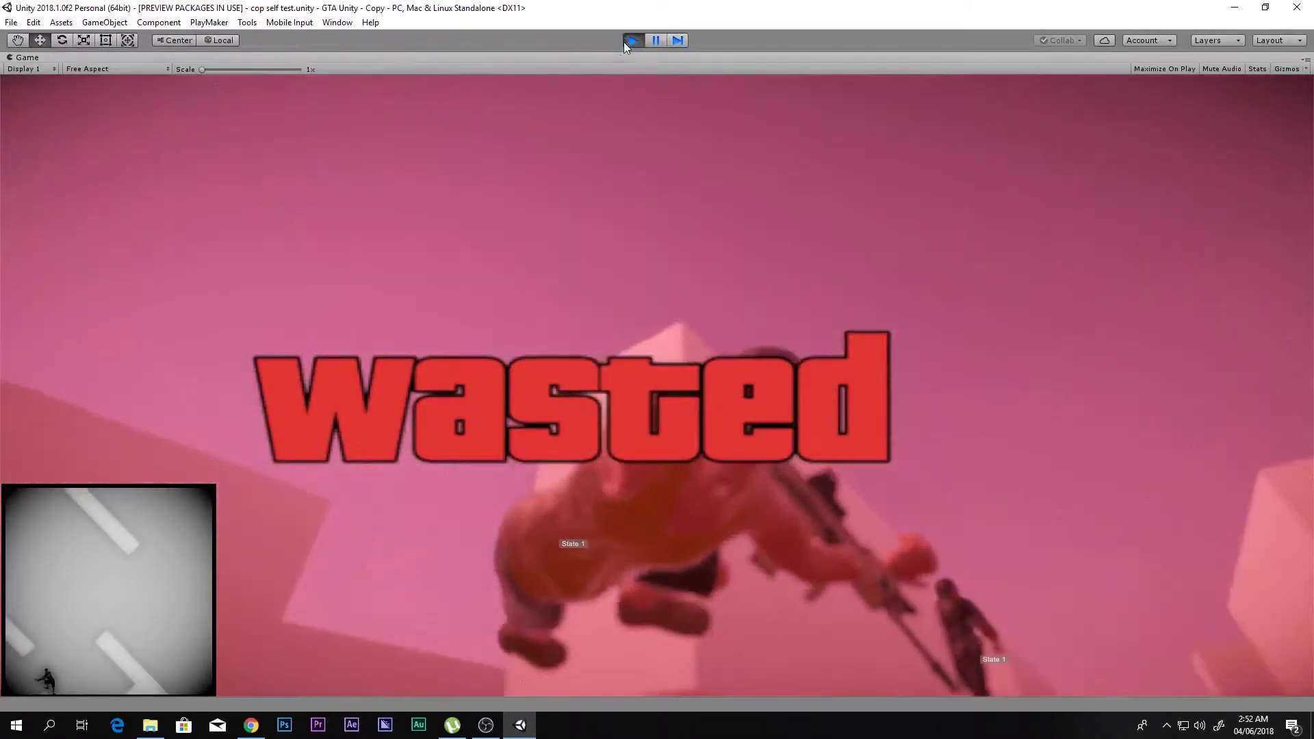
pyautogui.click(625, 41)
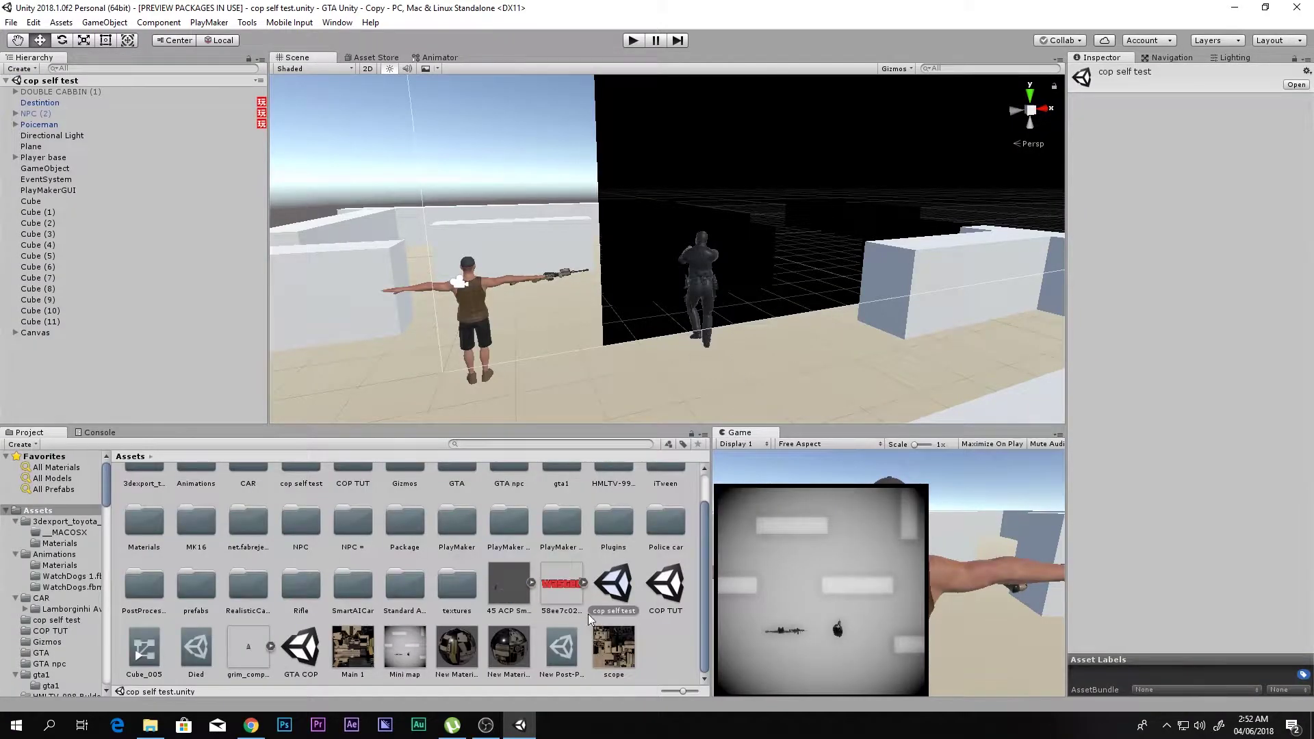
# Open the COP TUT scene and deactivate the NPC (2) object
pyautogui.doubleClick(665, 590)
pyautogui.moveTo(756, 301); pyautogui.dragTo(672, 332, button='right')
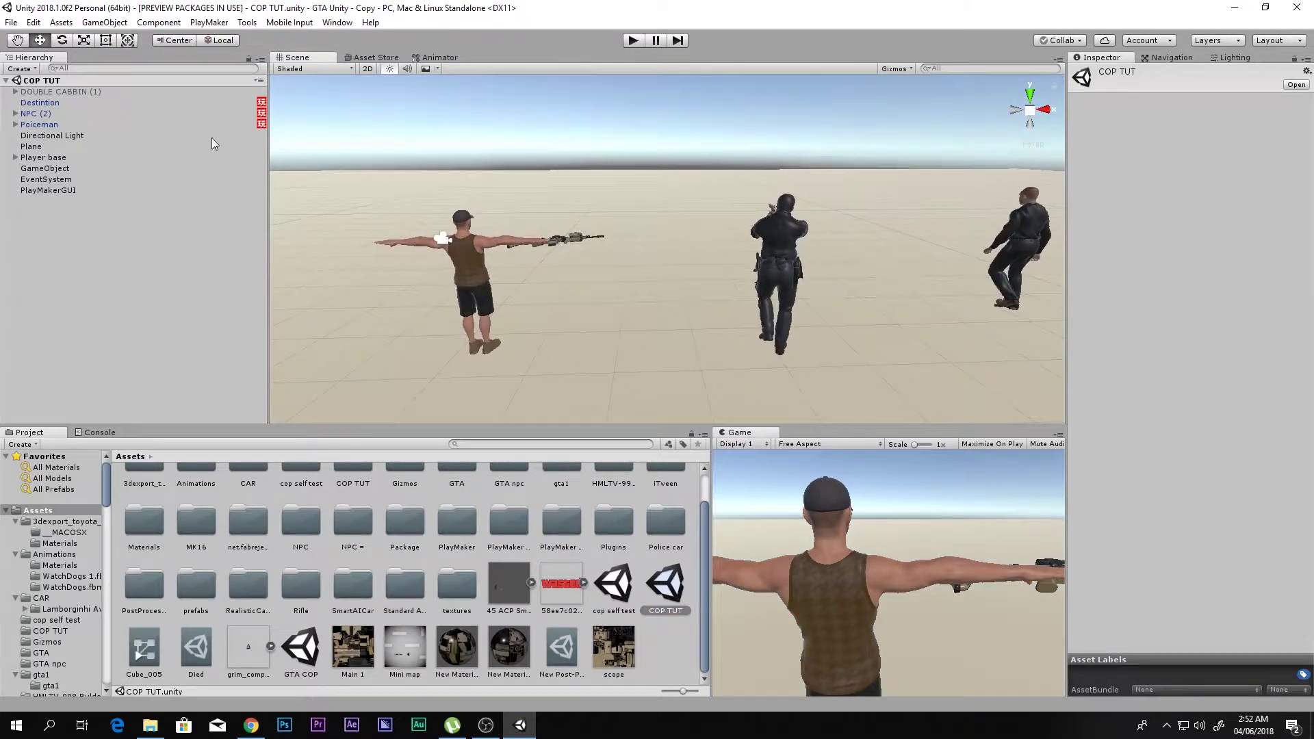
pyautogui.click(73, 112)
pyautogui.click(1101, 73)
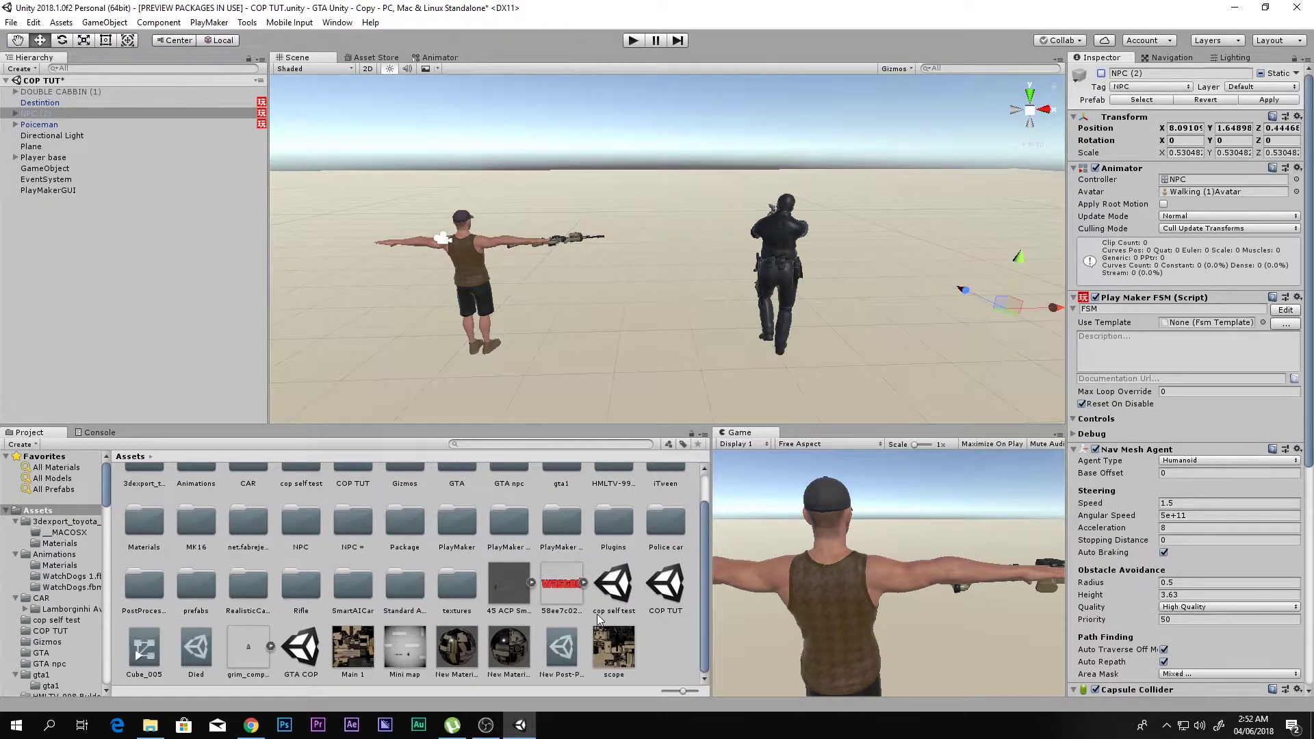
pyautogui.doubleClick(665, 583)
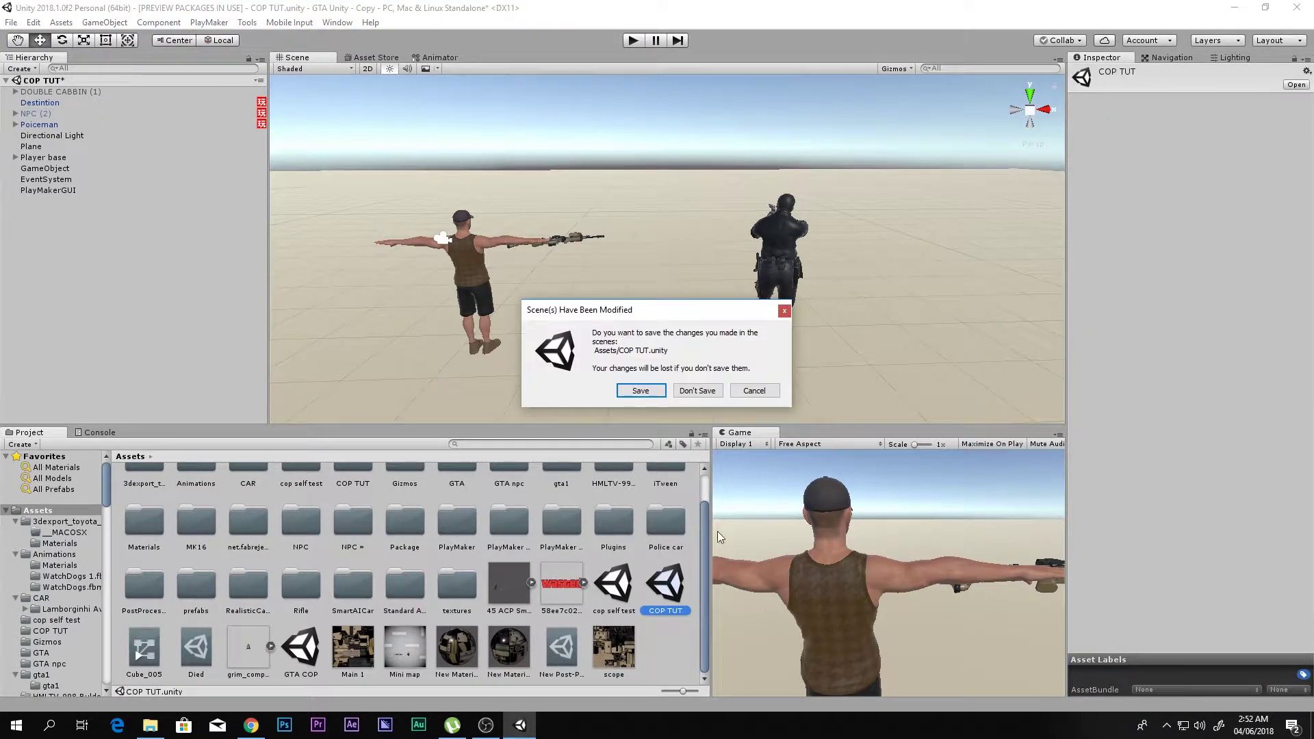
pyautogui.click(745, 389)
# Add a new camera to the scene and set its X rotation to 90
pyautogui.moveTo(699, 272); pyautogui.dragTo(712, 248, button='right')
pyautogui.press('w')
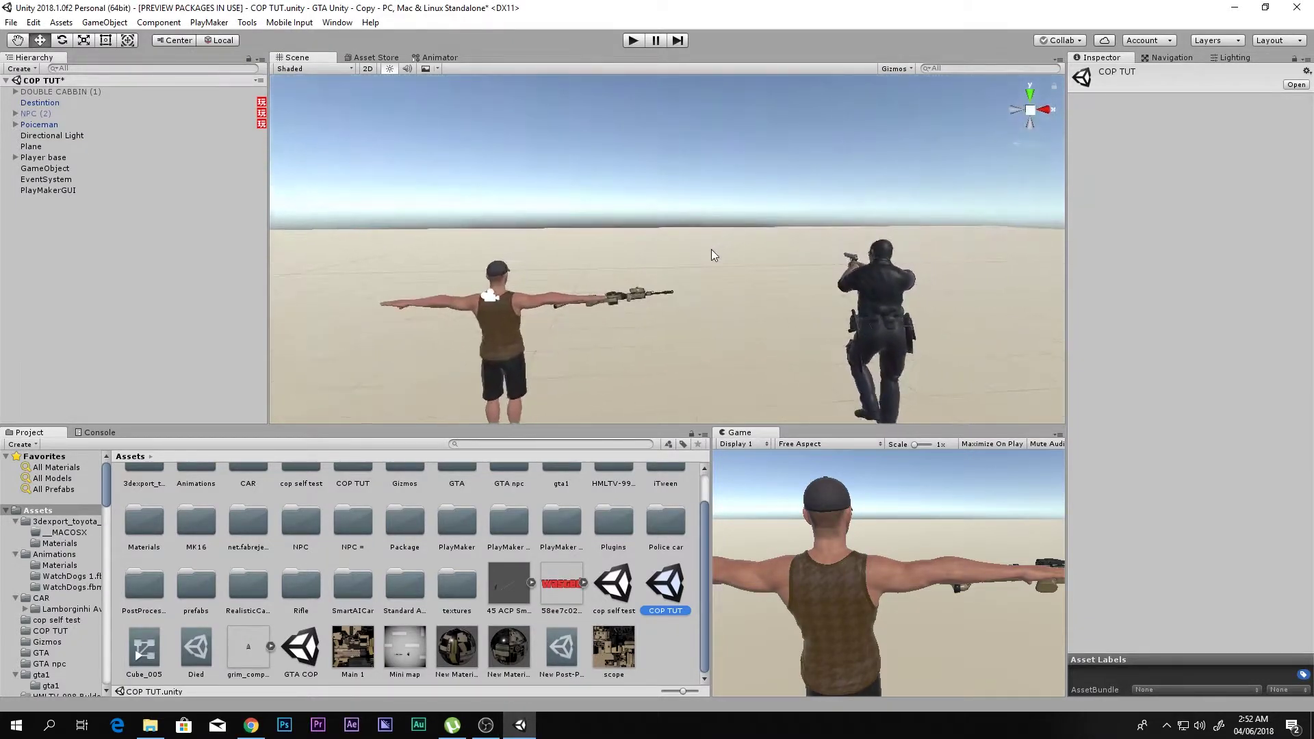
pyautogui.click(131, 286)
pyautogui.rightClick(126, 275)
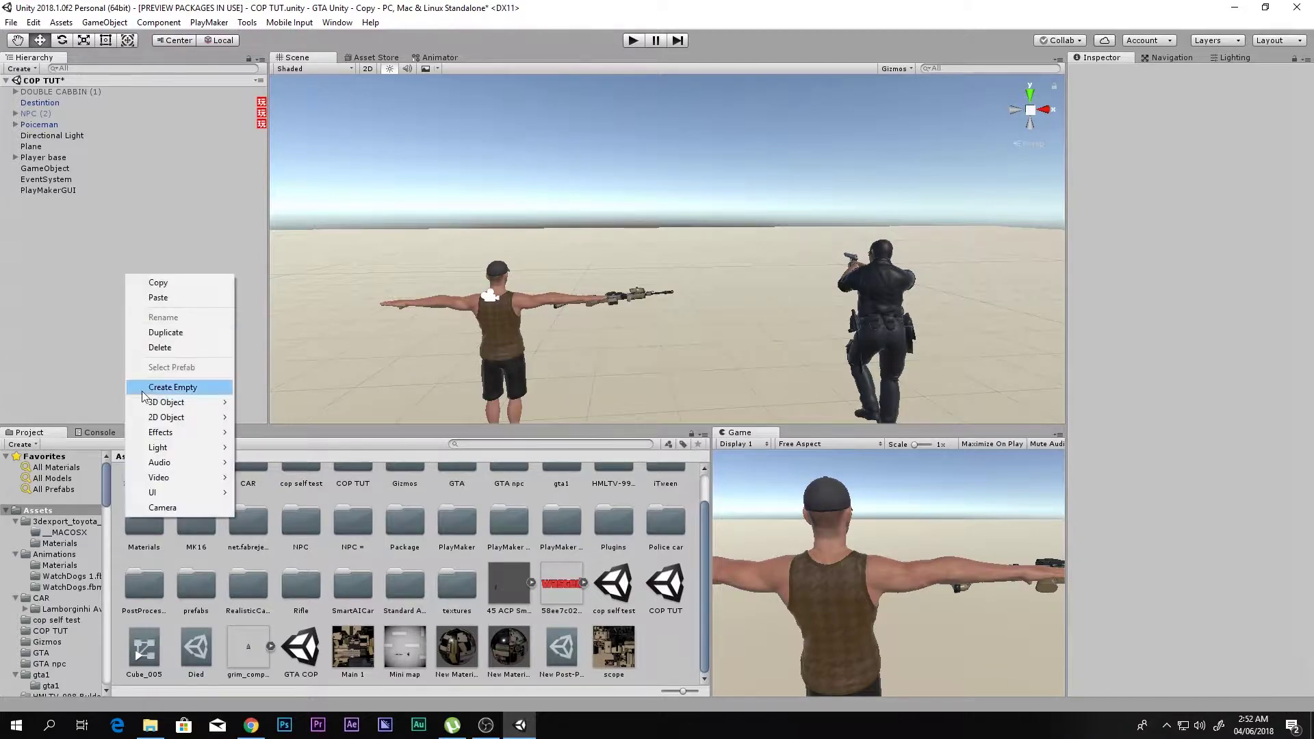
pyautogui.click(163, 505)
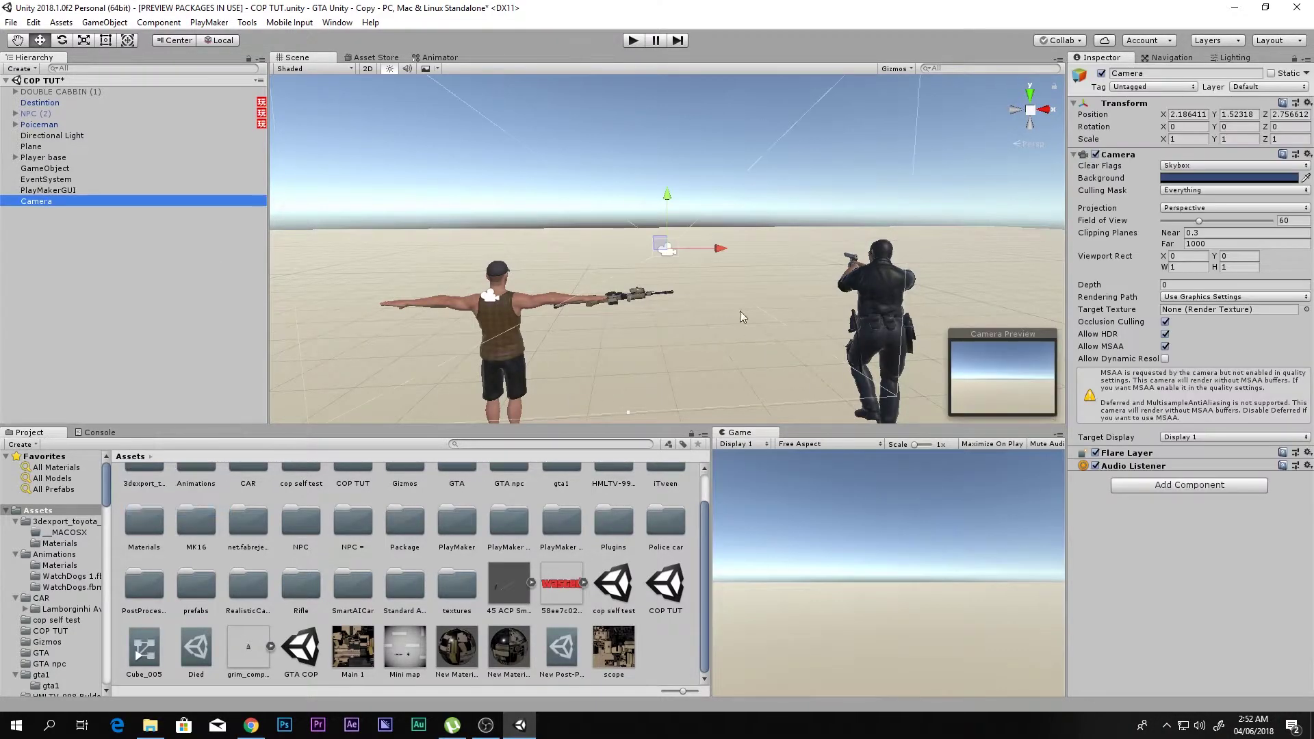
pyautogui.click(1186, 128)
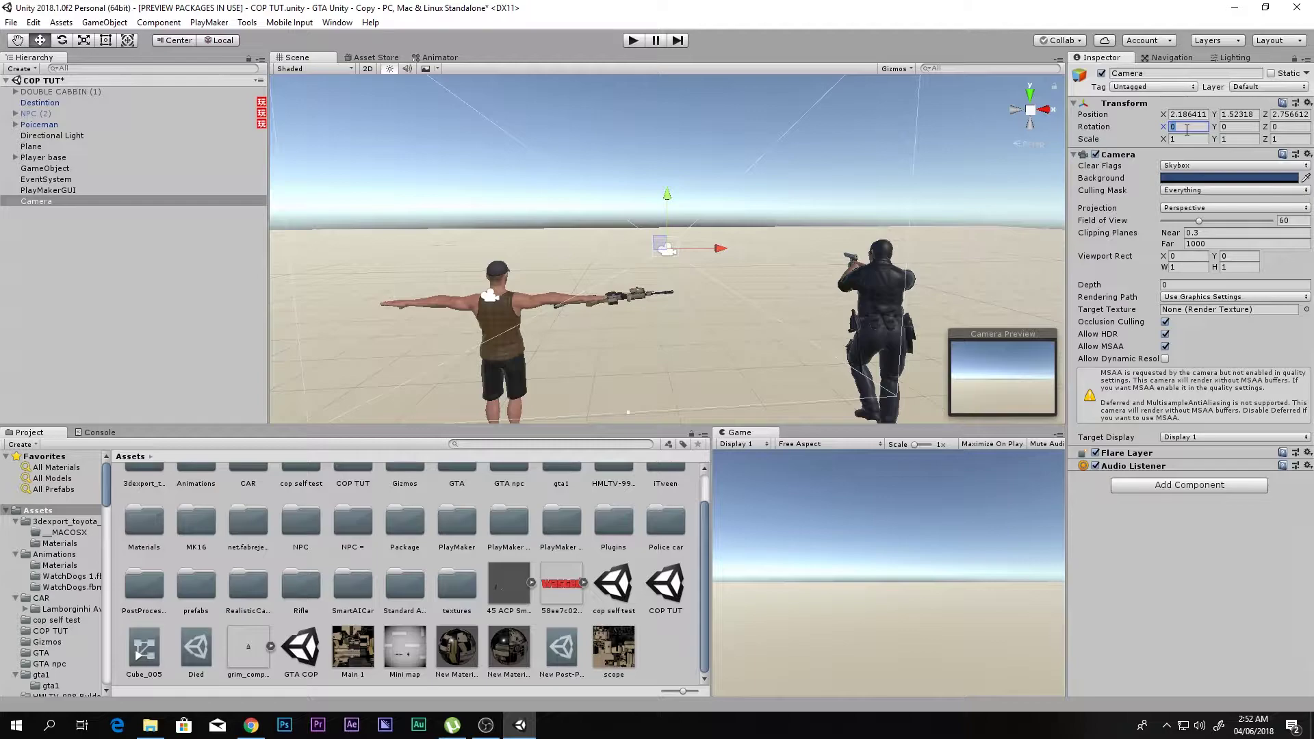
pyautogui.write('90')
# Move the new camera above the player to about X 0.25 and Y 6.16 so it looks straight down
pyautogui.moveTo(666, 300); pyautogui.dragTo(555, 123)
pyautogui.click(1044, 108)
pyautogui.moveTo(560, 184); pyautogui.dragTo(638, 260, button='middle')
pyautogui.scroll(-2, 638, 260)
pyautogui.moveTo(685, 156); pyautogui.dragTo(669, 156)
pyautogui.click(1030, 92)
pyautogui.moveTo(709, 298); pyautogui.dragTo(628, 287)
pyautogui.hotkey('shift', 'space')
pyautogui.hotkey('shift', 'space')
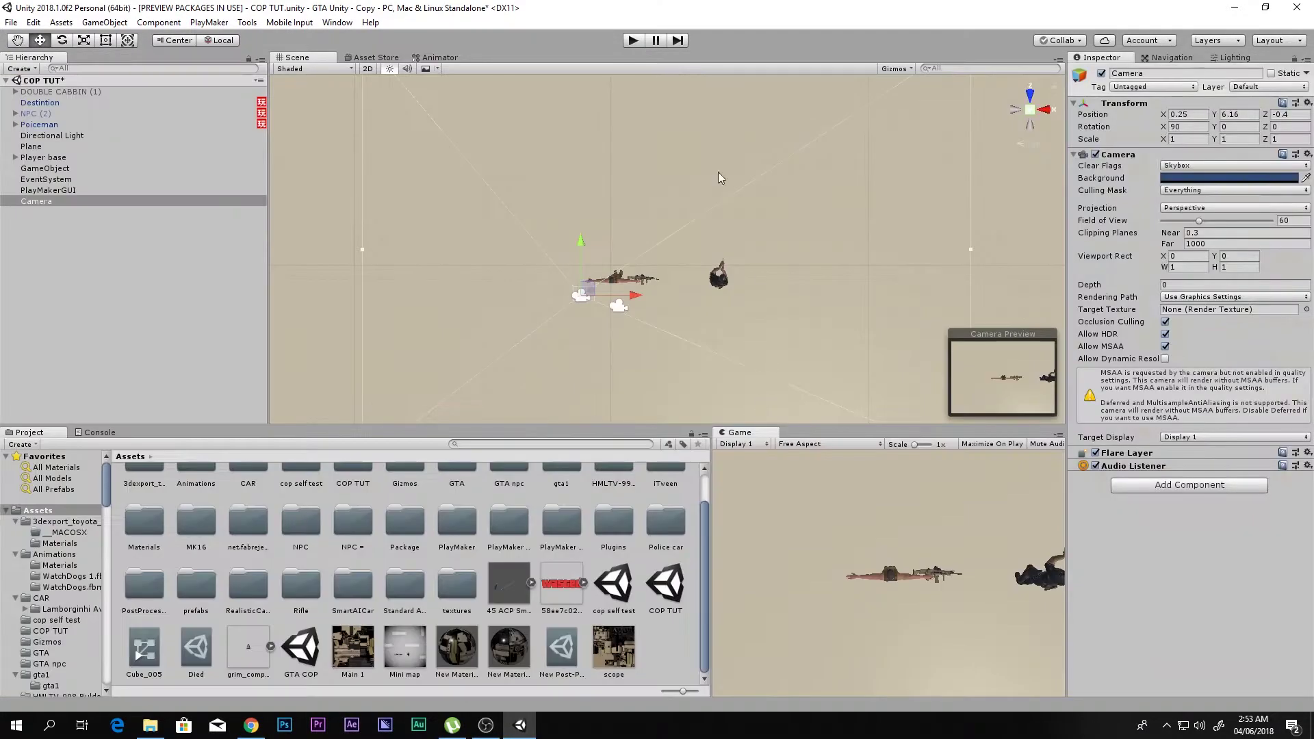
pyautogui.moveTo(584, 243); pyautogui.dragTo(587, 235)
pyautogui.click(1029, 109)
pyautogui.moveTo(652, 277); pyautogui.dragTo(722, 303, button='middle')
pyautogui.moveTo(669, 253); pyautogui.dragTo(668, 260)
# Add a cube in front of the player and lower it to Y 0.47 on the ground plane
pyautogui.click(56, 243)
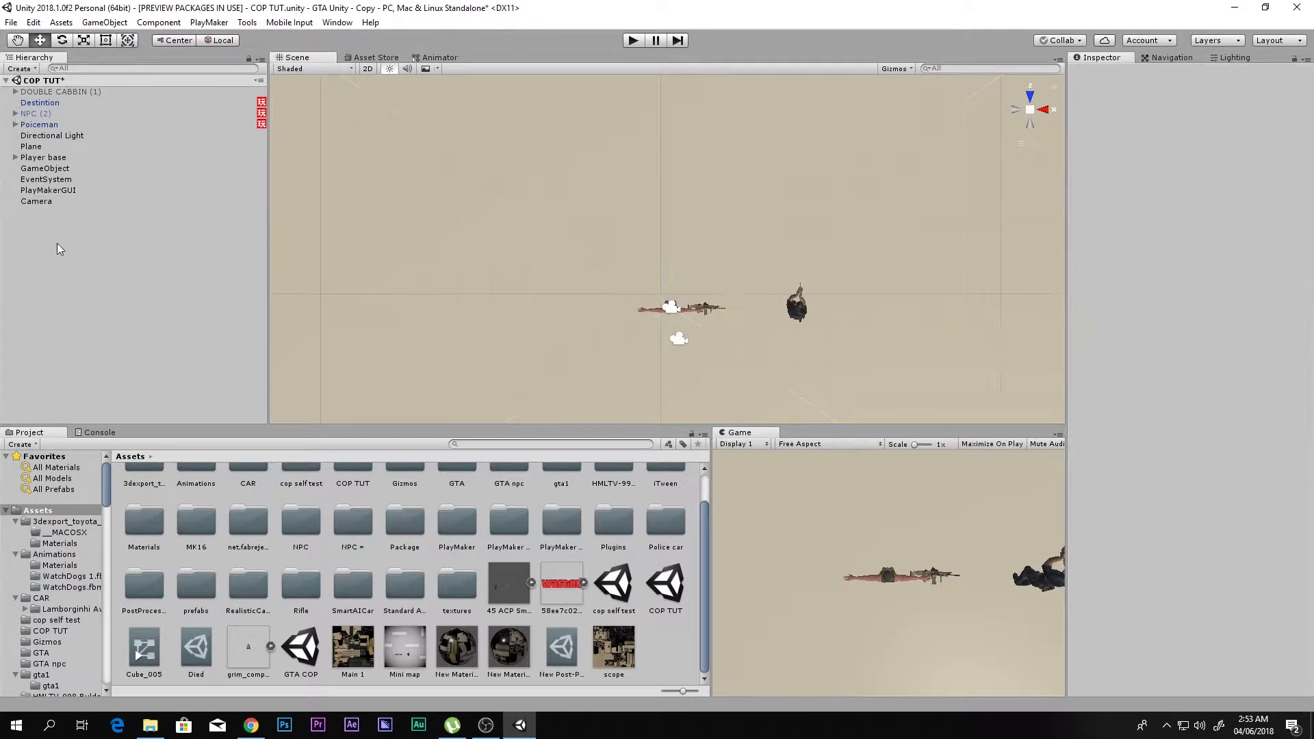
pyautogui.rightClick(58, 243)
pyautogui.moveTo(133, 374)
pyautogui.click(195, 372)
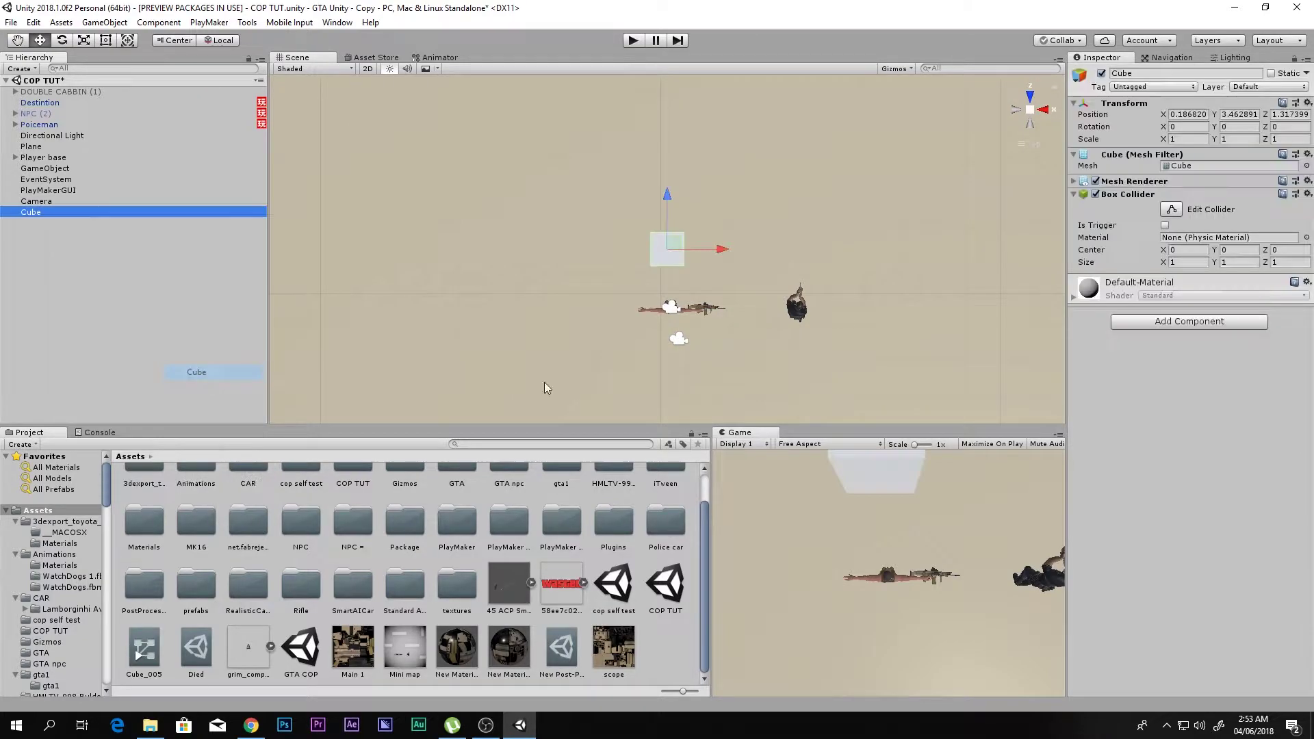
pyautogui.moveTo(716, 254); pyautogui.dragTo(712, 252, button='right')
pyautogui.moveTo(712, 252); pyautogui.dragTo(659, 194, button='middle')
pyautogui.moveTo(615, 191); pyautogui.dragTo(661, 167)
pyautogui.hotkey('ctrl', 'z')
pyautogui.press('f')
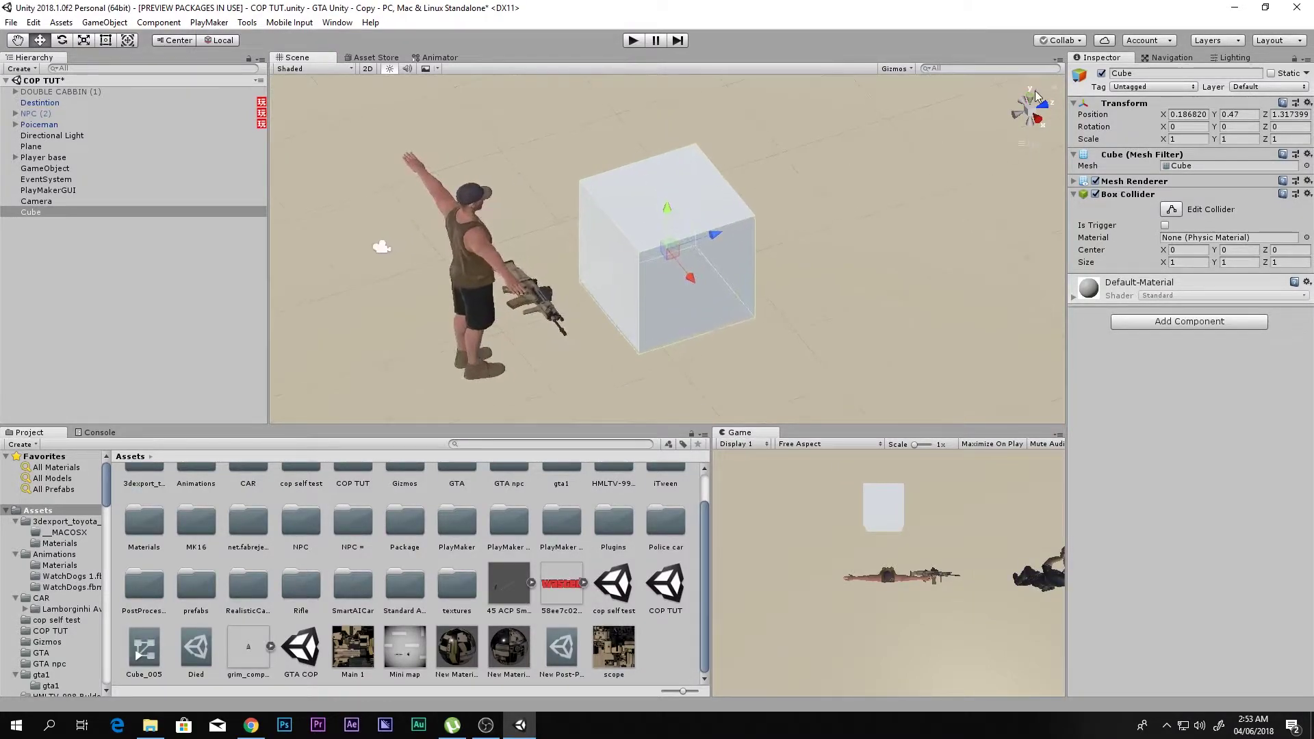
# Duplicate the cube four times and spread the copies over the ground around and in front of the player
pyautogui.click(1030, 98)
pyautogui.scroll(-2, 759, 182)
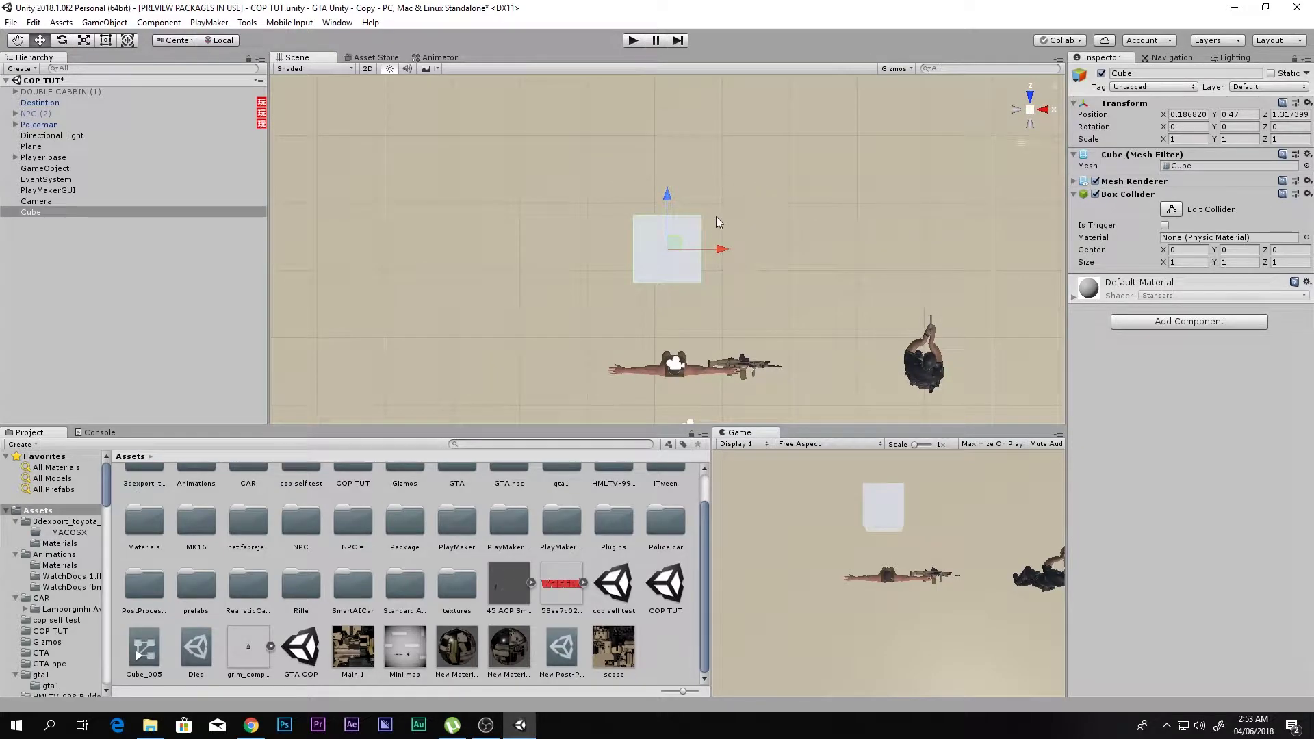
pyautogui.hotkey('ctrl', 'd')
pyautogui.moveTo(727, 242); pyautogui.dragTo(799, 149)
pyautogui.hotkey('ctrl', 'd')
pyautogui.scroll(-2, 923, 241)
pyautogui.hotkey('ctrl', 'd')
# Stretch Cube (4) along its Z axis to a scale of about 2.35
pyautogui.press('e')
pyautogui.press('r')
pyautogui.click(757, 122)
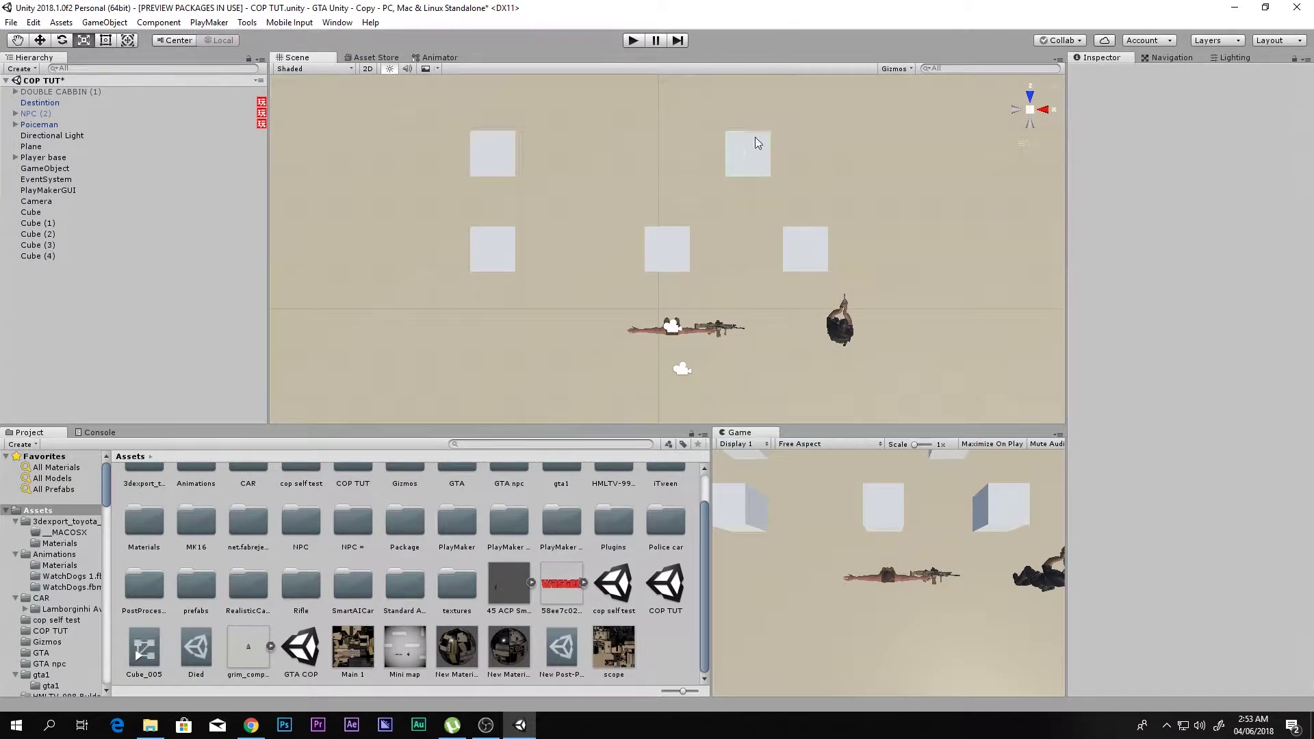
pyautogui.click(752, 145)
pyautogui.scroll(-1, 747, 166)
pyautogui.moveTo(745, 173); pyautogui.dragTo(719, 227, button='middle')
pyautogui.moveTo(712, 164); pyautogui.dragTo(736, 104)
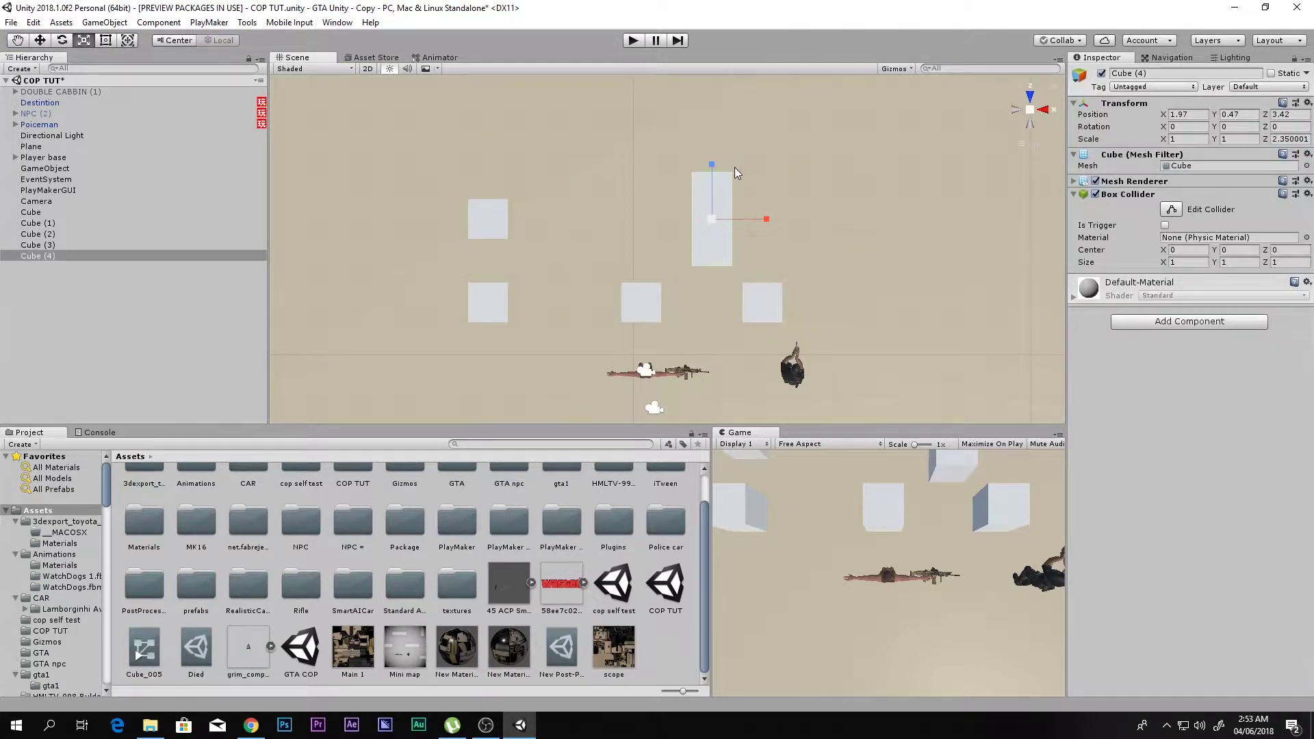
# Duplicate the elongated cube three times and space the copies in a row at Z 6.84 beyond the other cubes
pyautogui.hotkey('ctrl', 'd')
pyautogui.press('w')
pyautogui.moveTo(759, 218); pyautogui.dragTo(587, 54)
pyautogui.scroll(-4, 631, 128)
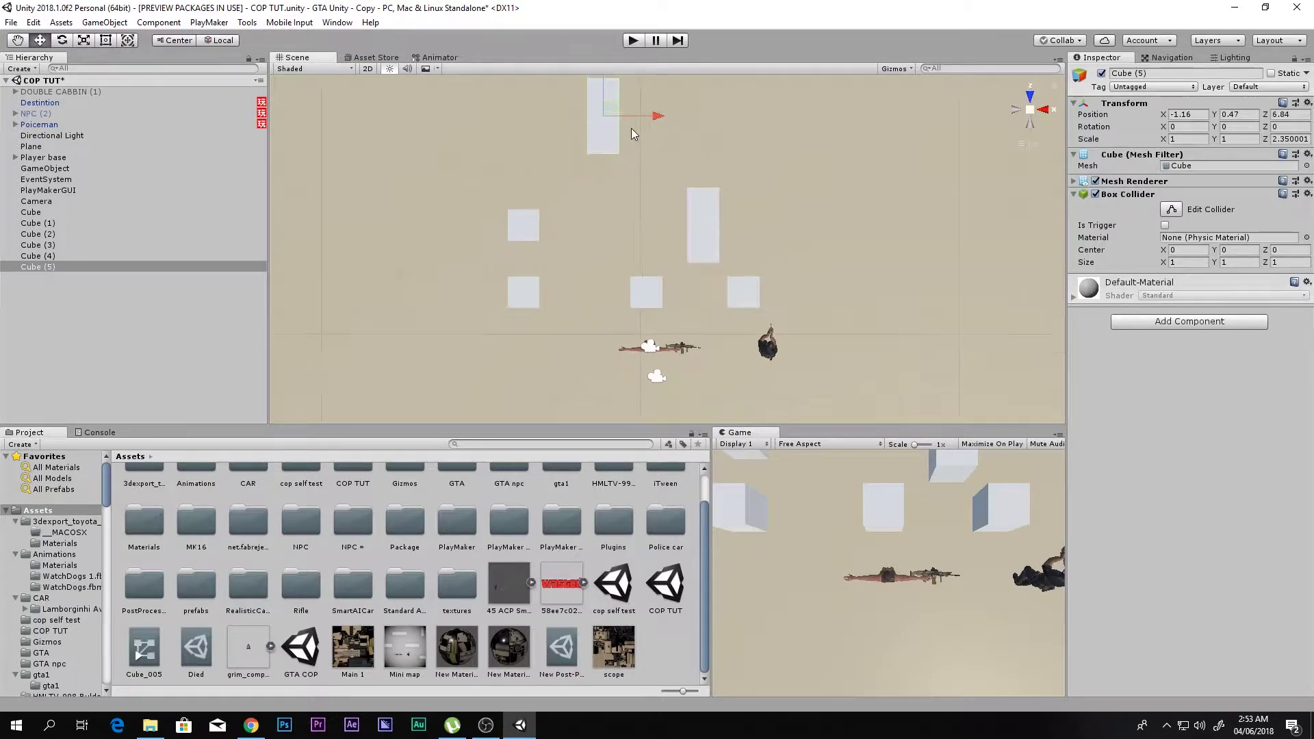
pyautogui.hotkey('ctrl', 'd')
pyautogui.scroll(-4, 634, 122)
pyautogui.moveTo(654, 136); pyautogui.dragTo(489, 162)
pyautogui.hotkey('ctrl', 'd')
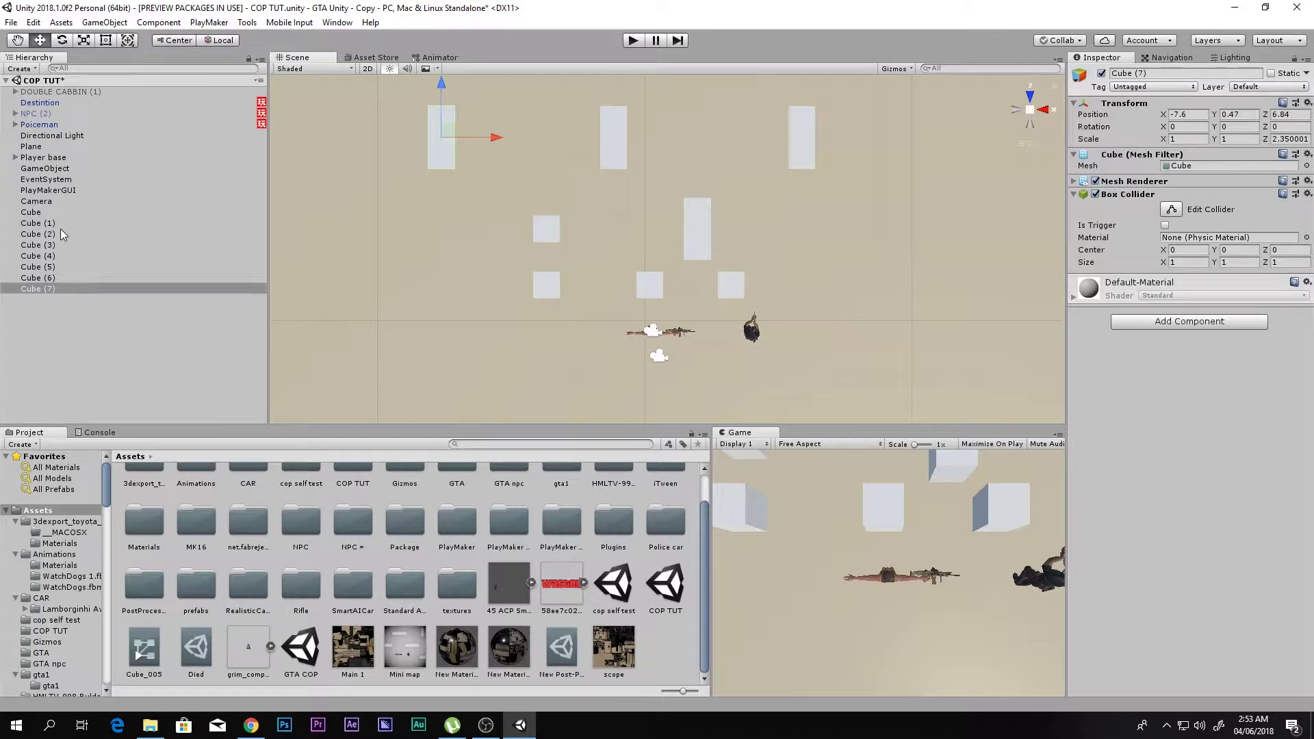
# Mark all eight cubes, Cube through Cube (7), as Navigation Static
pyautogui.keyDown('shift'); pyautogui.click(48, 213); pyautogui.keyUp('shift')
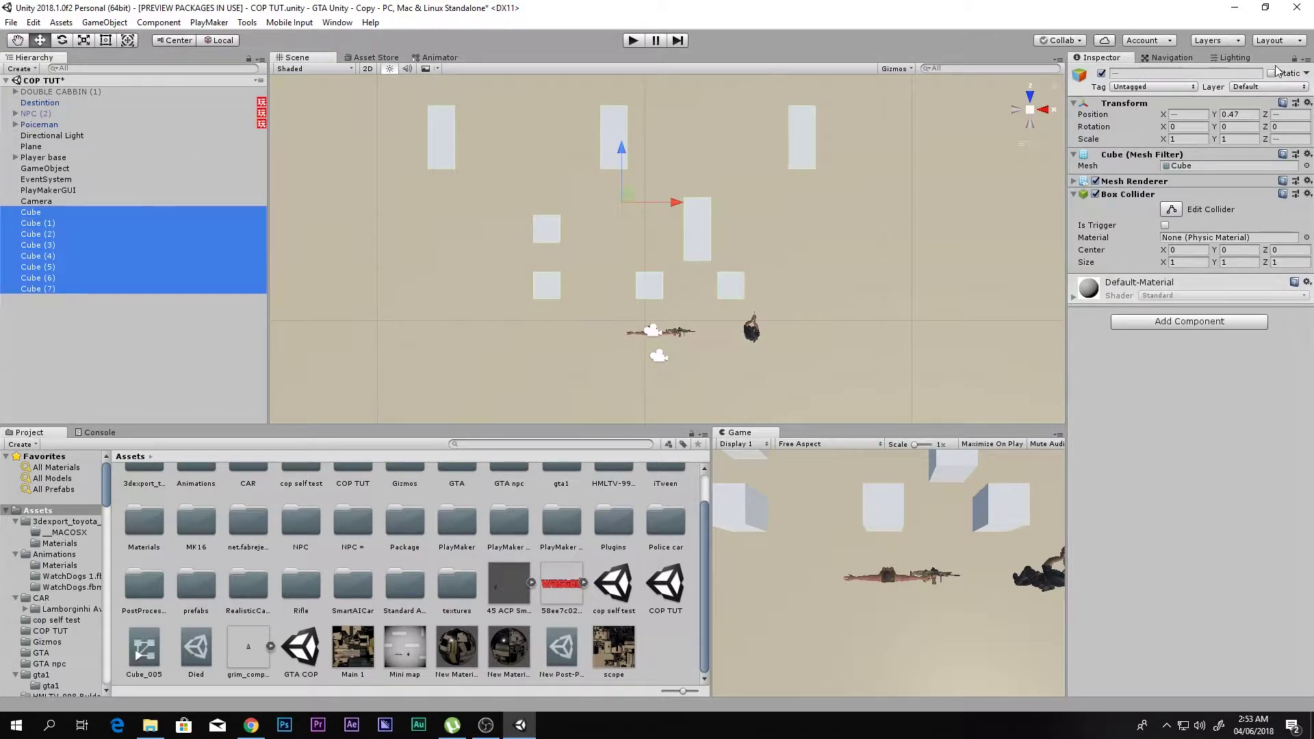
pyautogui.click(1293, 115)
pyautogui.click(1307, 76)
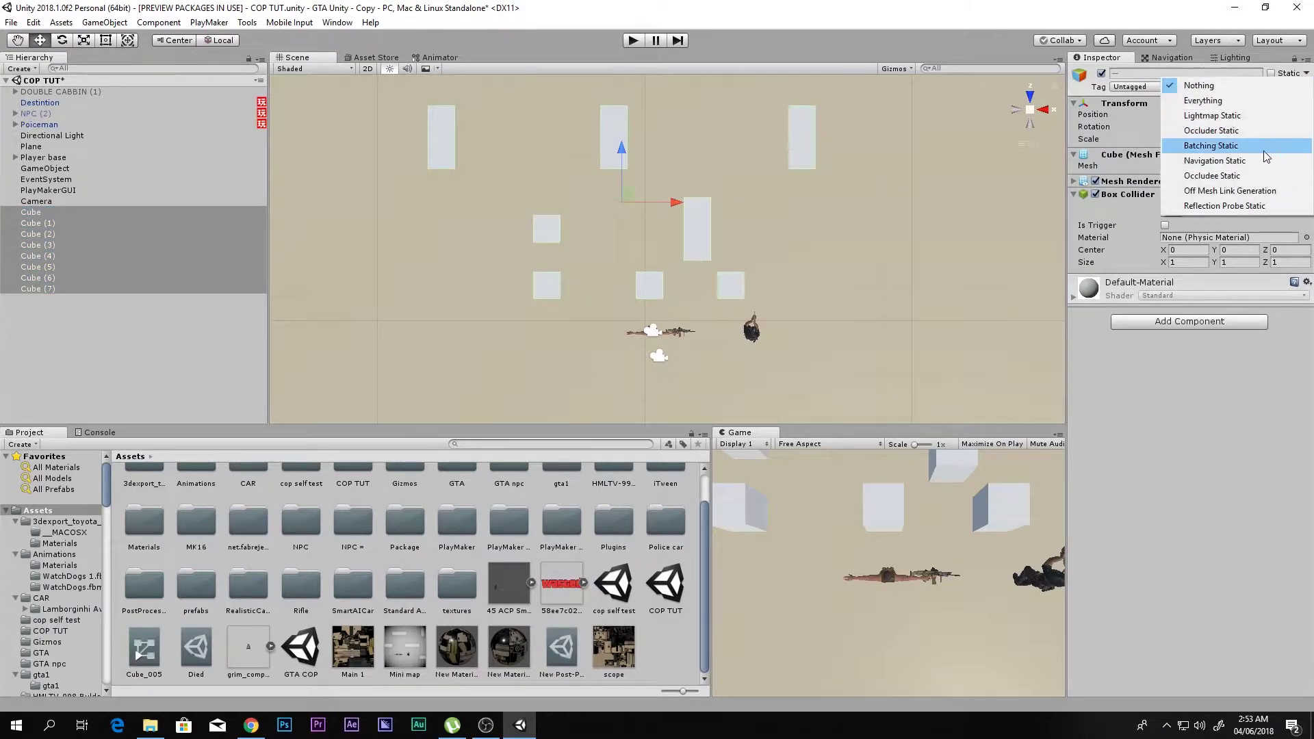
pyautogui.click(1245, 165)
# Scale the ground plane down uniformly until it forms a smaller area around the eight cubes and the player
pyautogui.click(1189, 58)
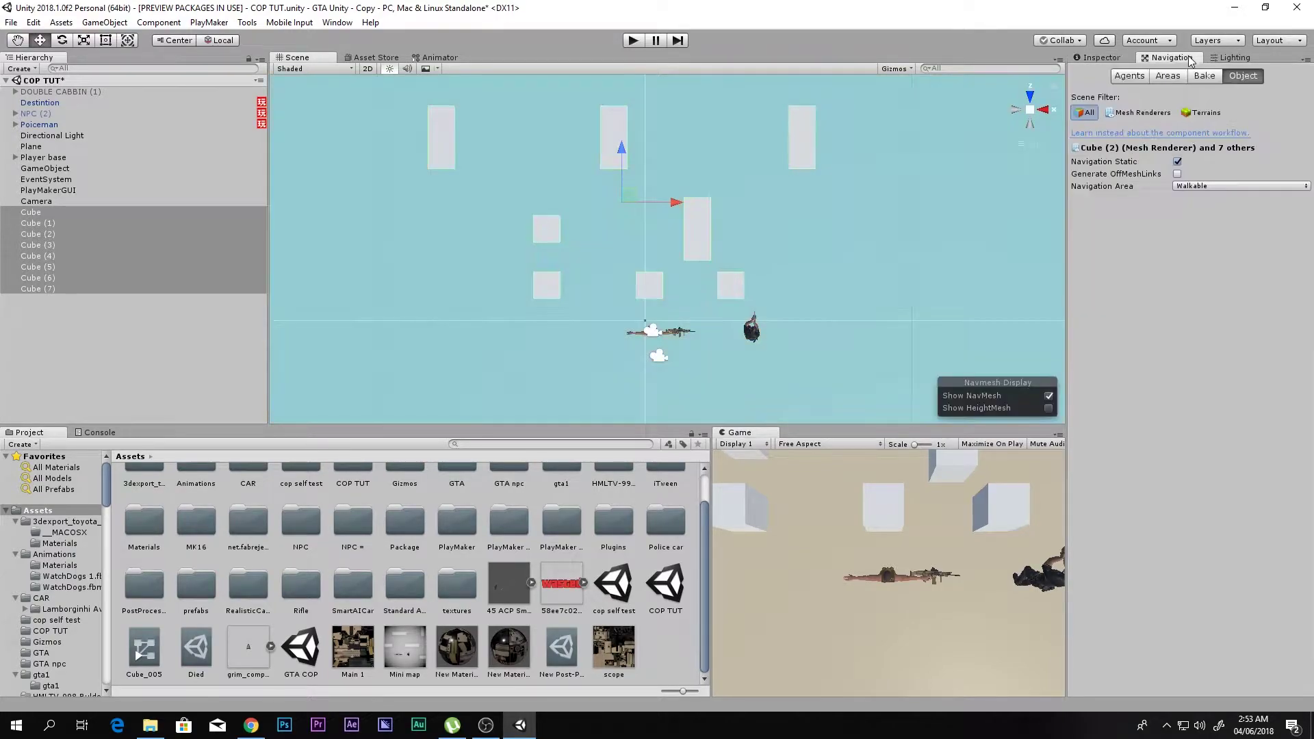
pyautogui.scroll(-5, 877, 231)
pyautogui.click(876, 232)
pyautogui.press('r')
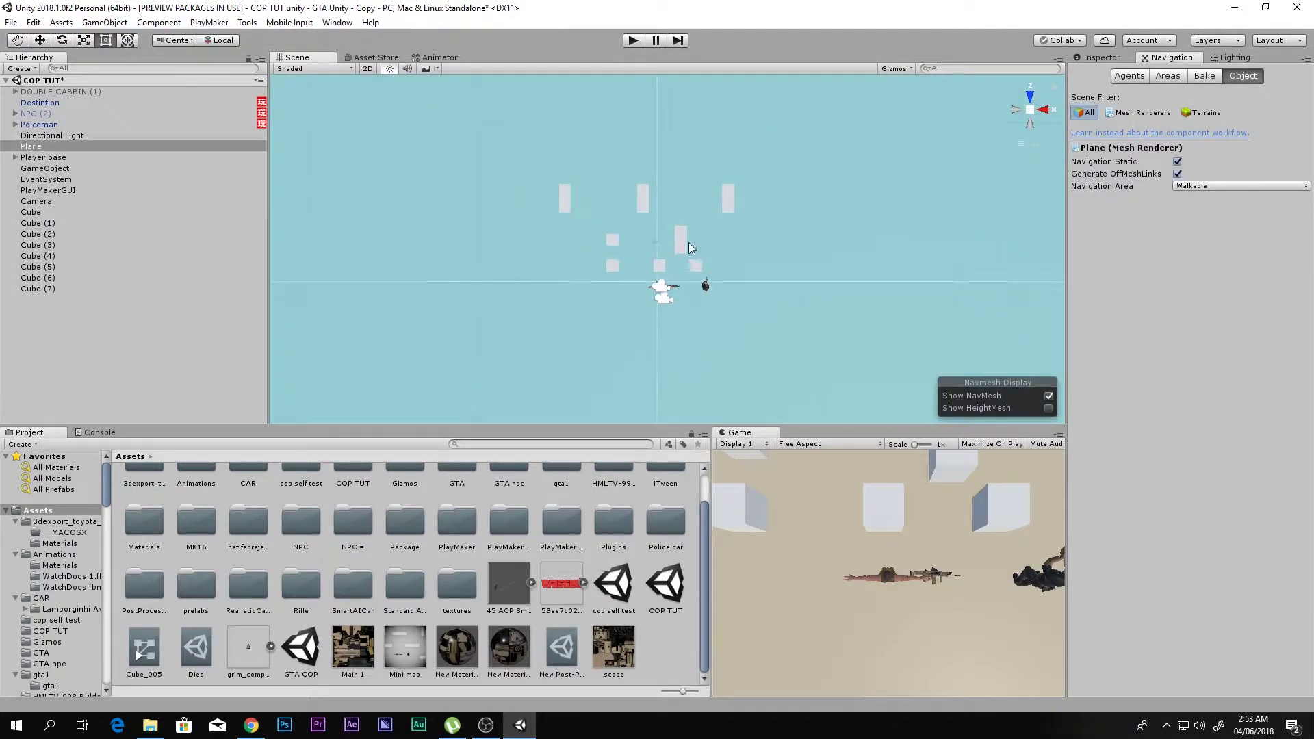
pyautogui.moveTo(662, 237); pyautogui.dragTo(700, 292)
# Bake the navigation mesh for the plane and cubes with agent radius 0.5, height 2 and max slope 45
pyautogui.click(1204, 75)
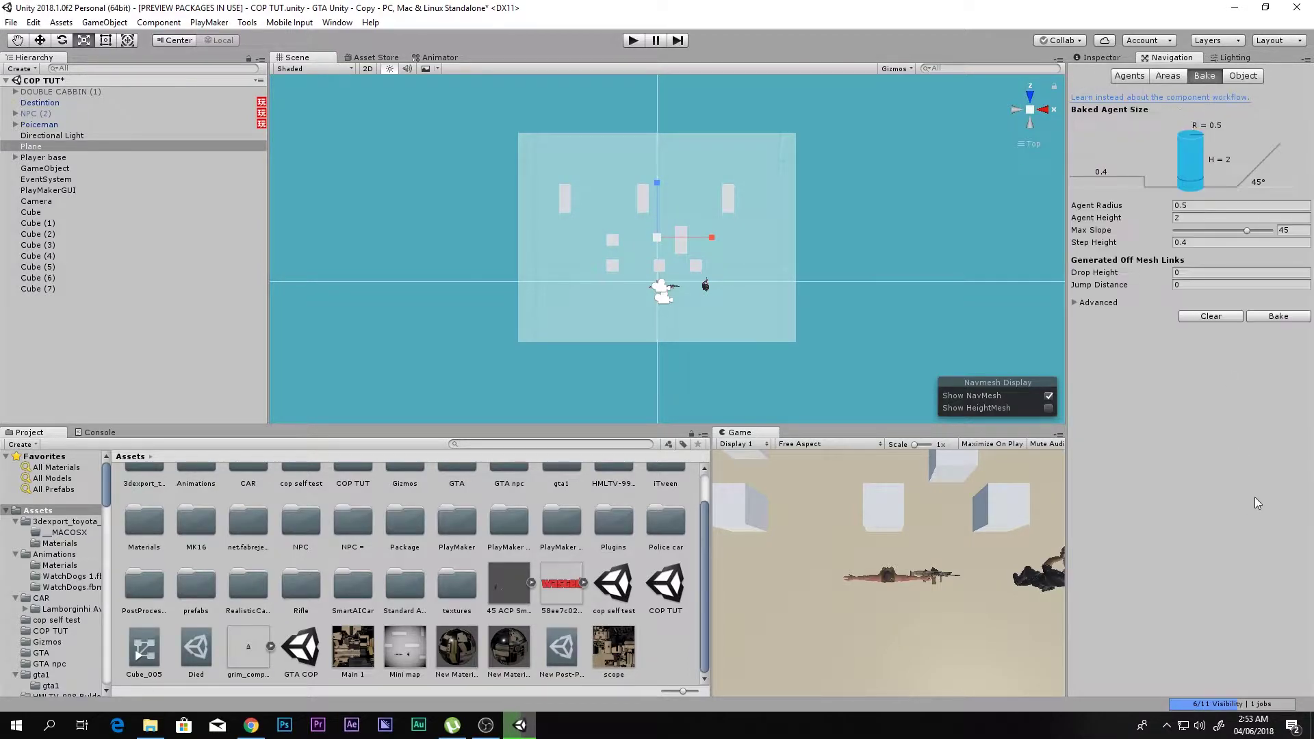
pyautogui.scroll(4, 721, 282)
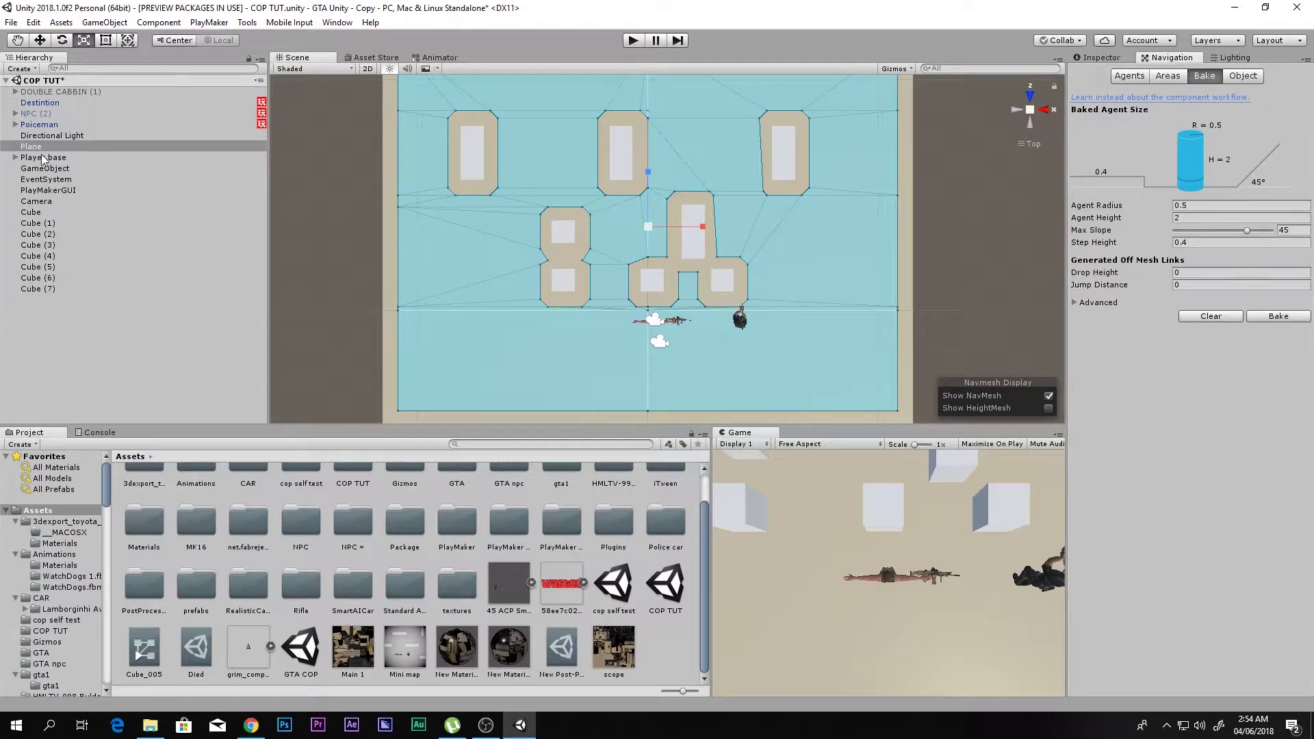
pyautogui.scroll(3, 643, 331)
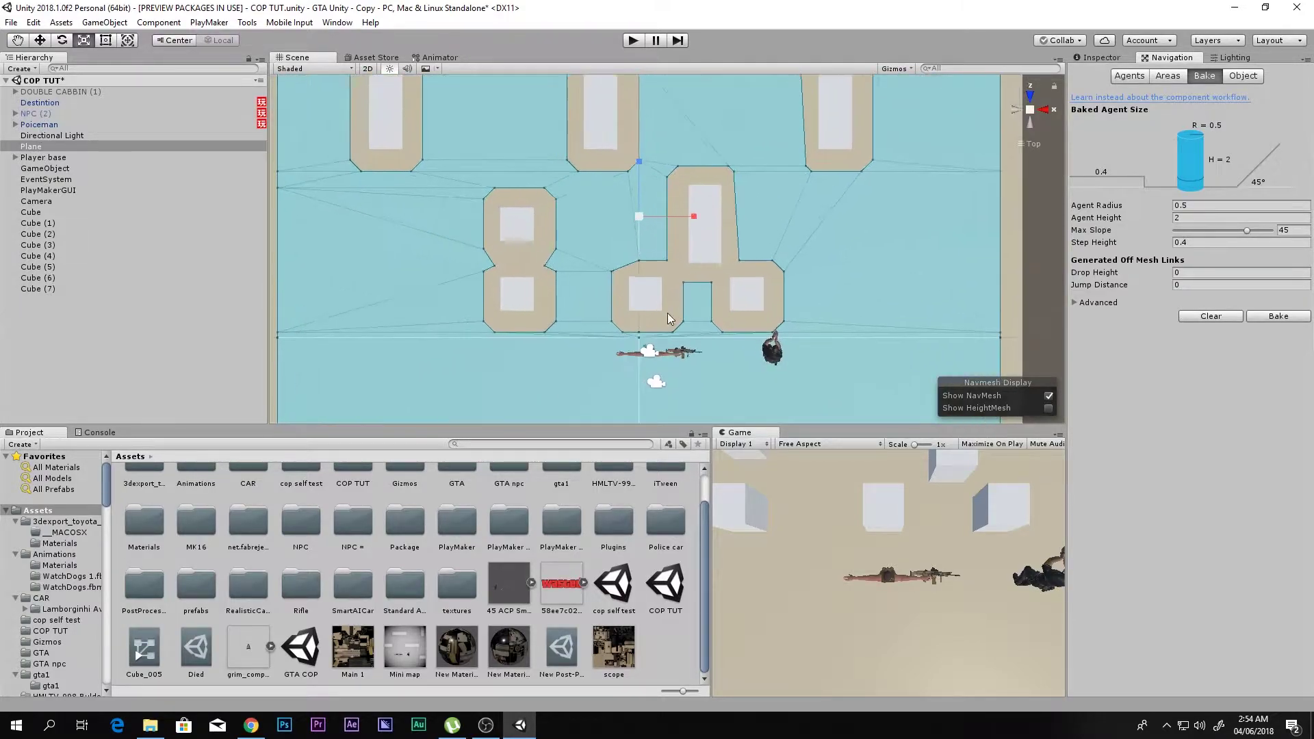
# Rename the overhead camera to Minimap and parent it to the Player object inside Player base
pyautogui.click(650, 352)
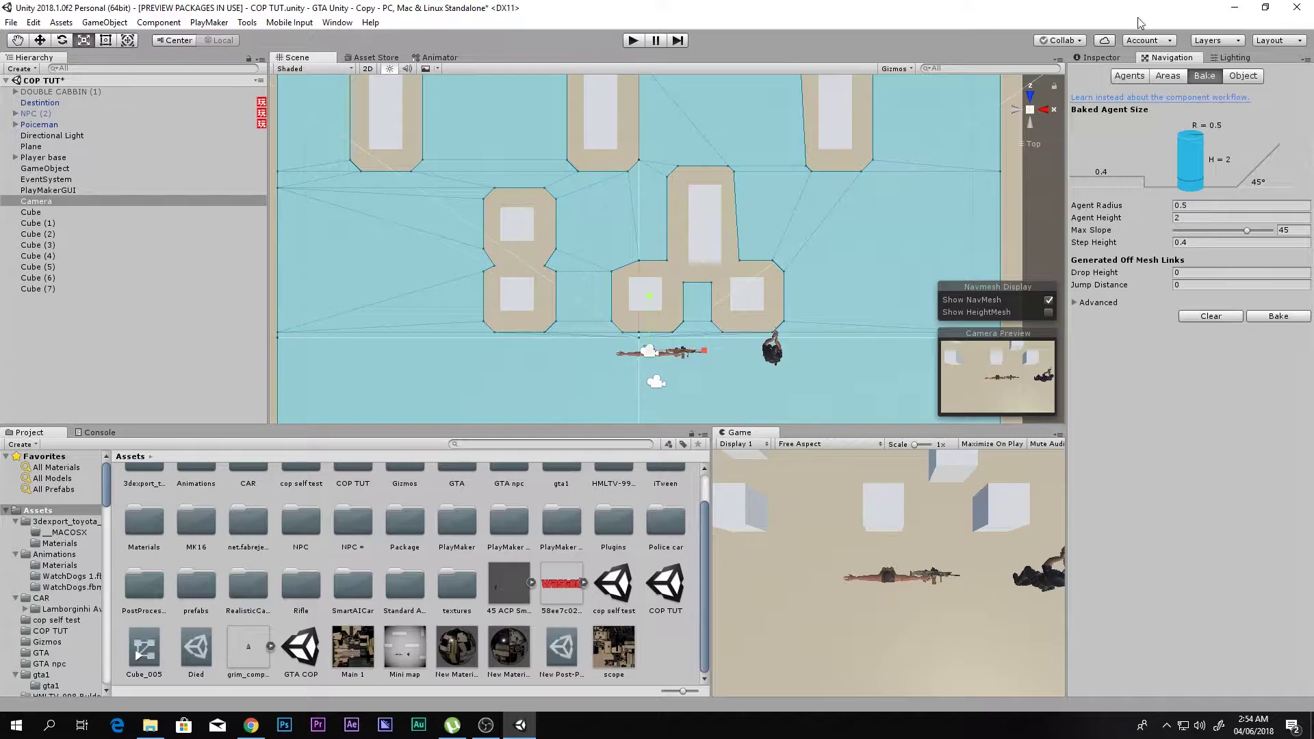
pyautogui.click(1107, 59)
pyautogui.click(1137, 74)
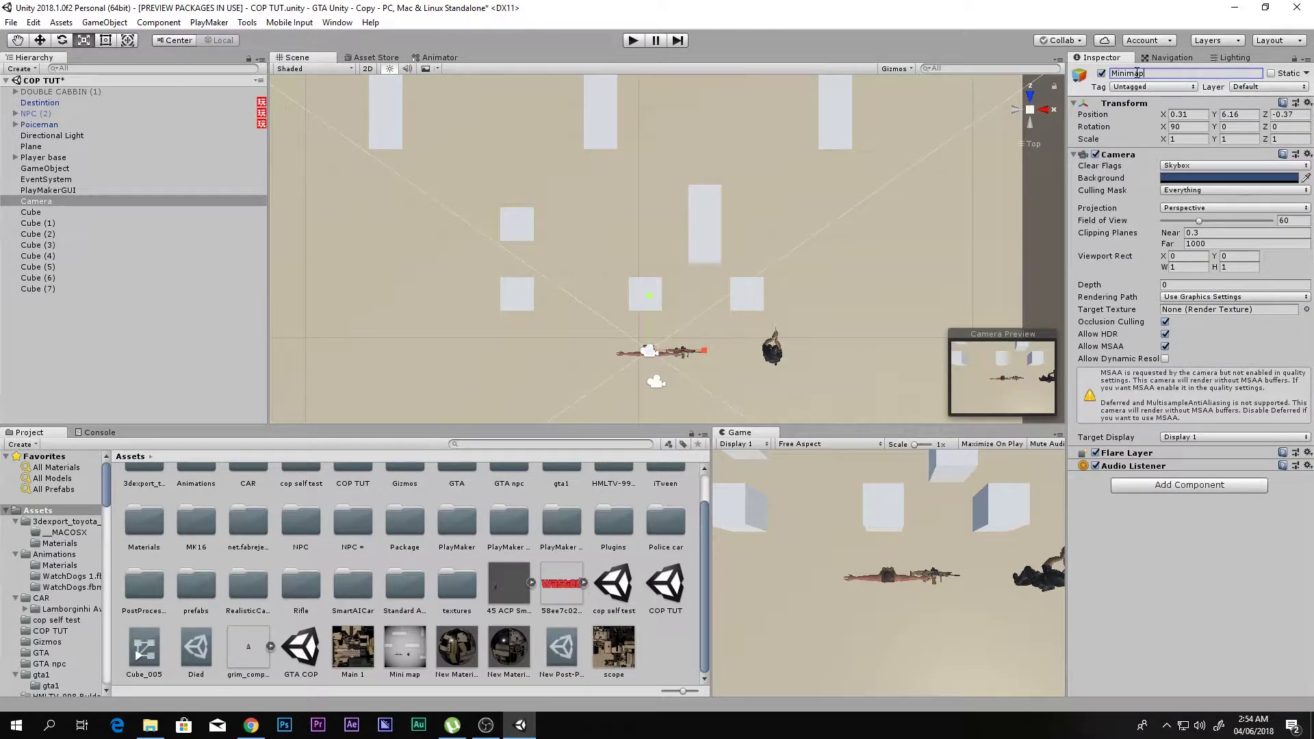
pyautogui.moveTo(56, 204); pyautogui.dragTo(38, 170)
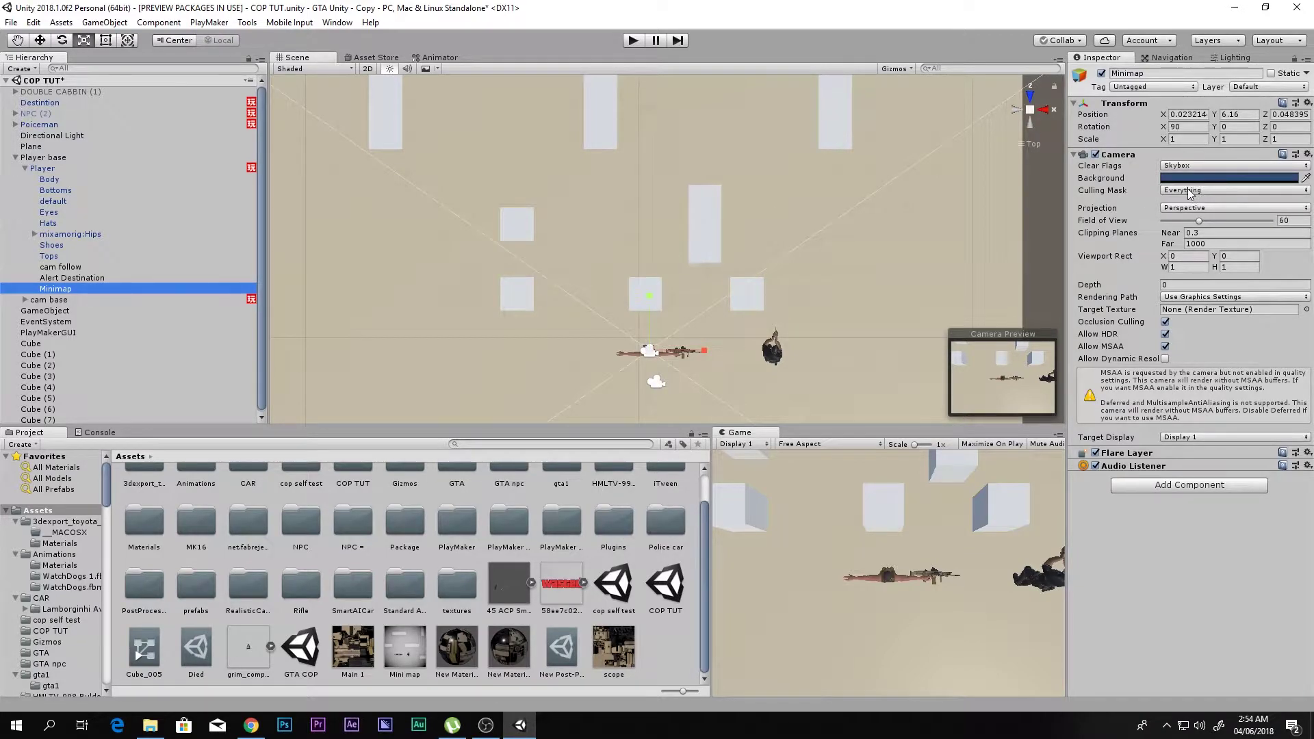
# Make the Minimap camera orthographic with size 4.04 and shift it to X 0.08, Z 0.46 above the player
pyautogui.click(1185, 209)
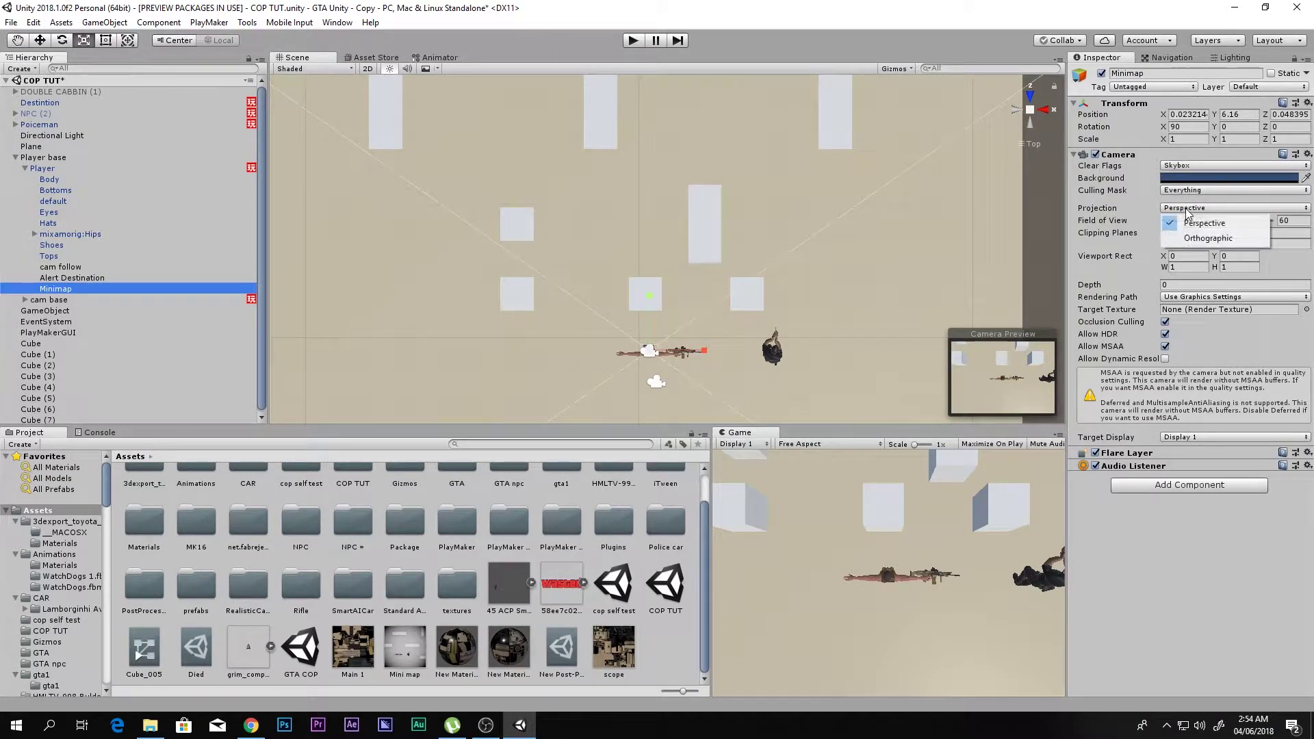
pyautogui.click(1208, 238)
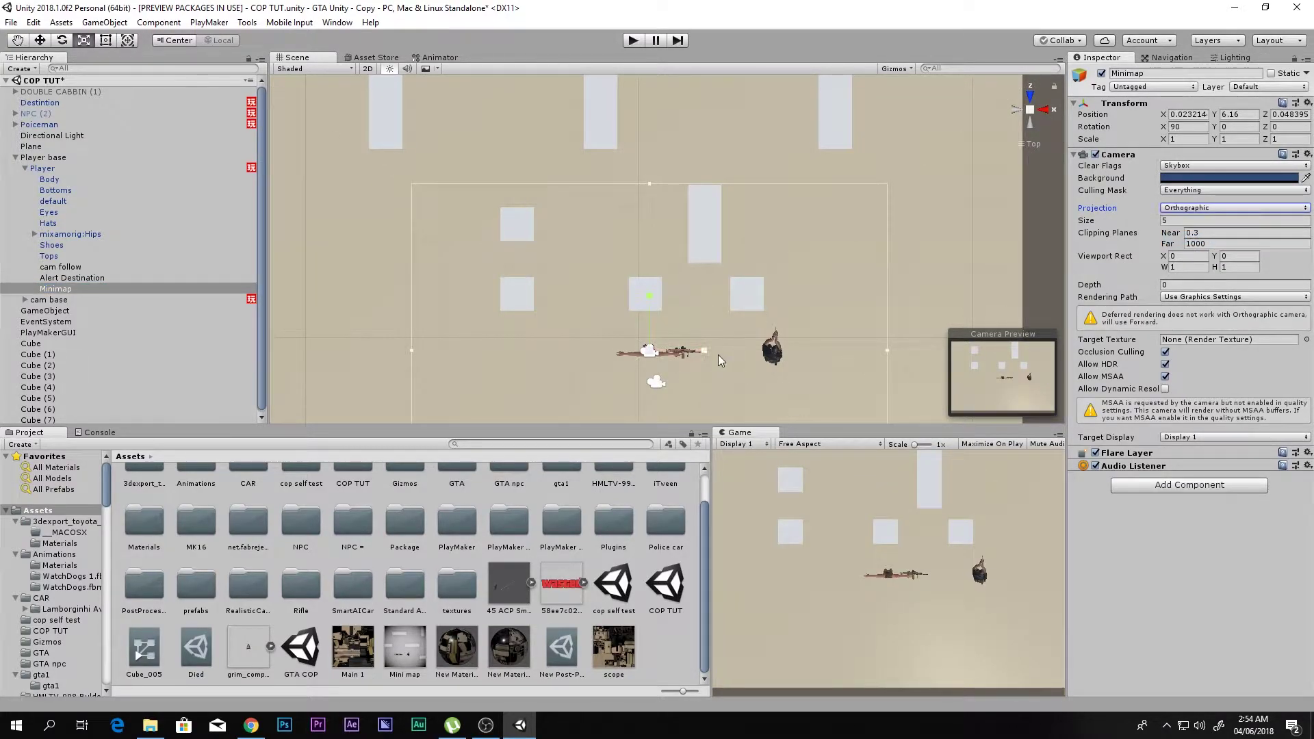
pyautogui.press('w')
pyautogui.moveTo(643, 307)
pyautogui.mouseDown()
pyautogui.moveTo(655, 281)
pyautogui.moveTo(656, 292)
pyautogui.mouseUp()
pyautogui.moveTo(1161, 220); pyautogui.dragTo(1144, 232)
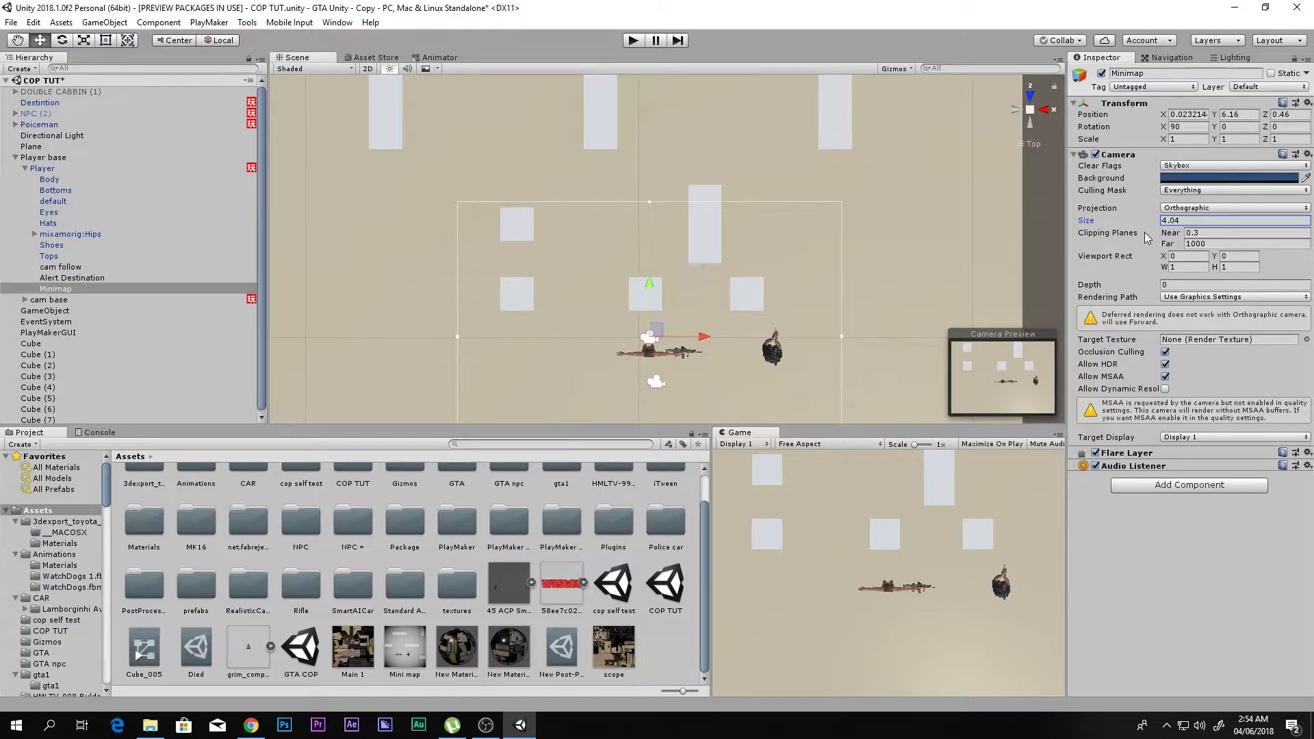
pyautogui.moveTo(702, 336); pyautogui.dragTo(699, 334)
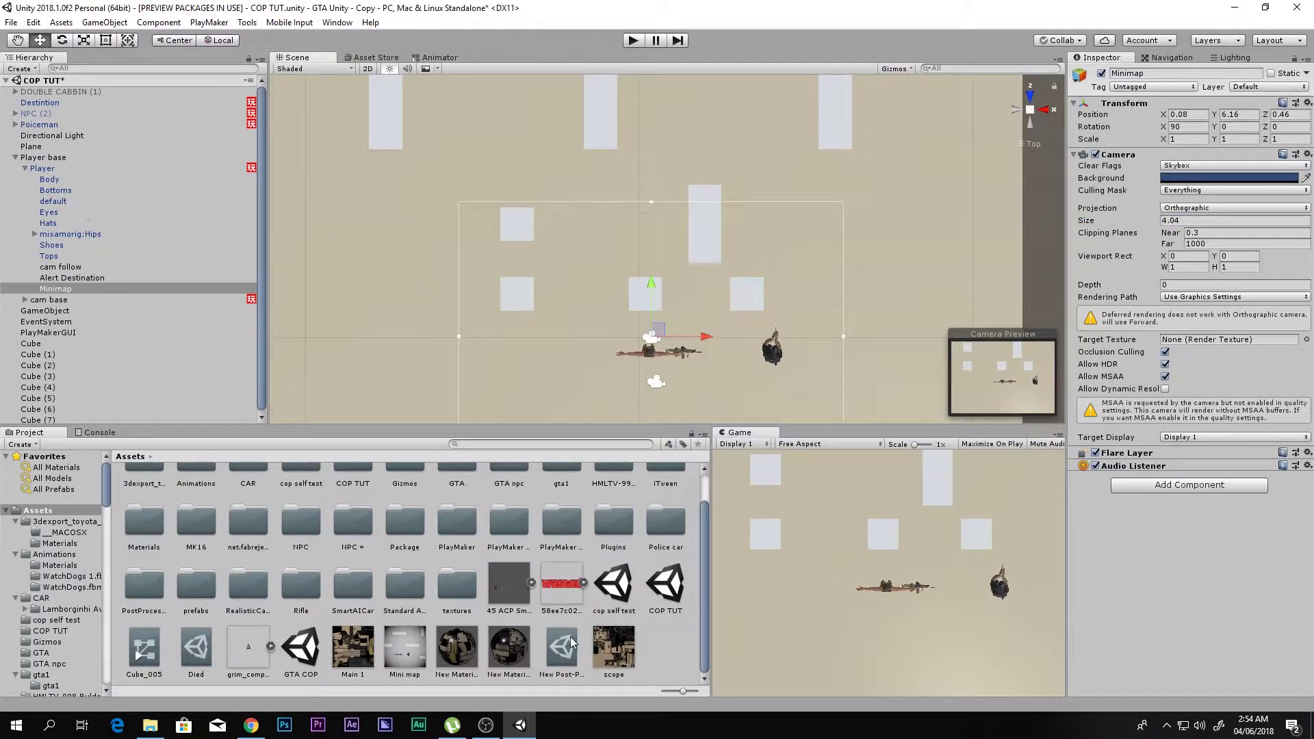
# Create a render texture in the Assets folder and name it "Minmap texture"
pyautogui.rightClick(656, 650)
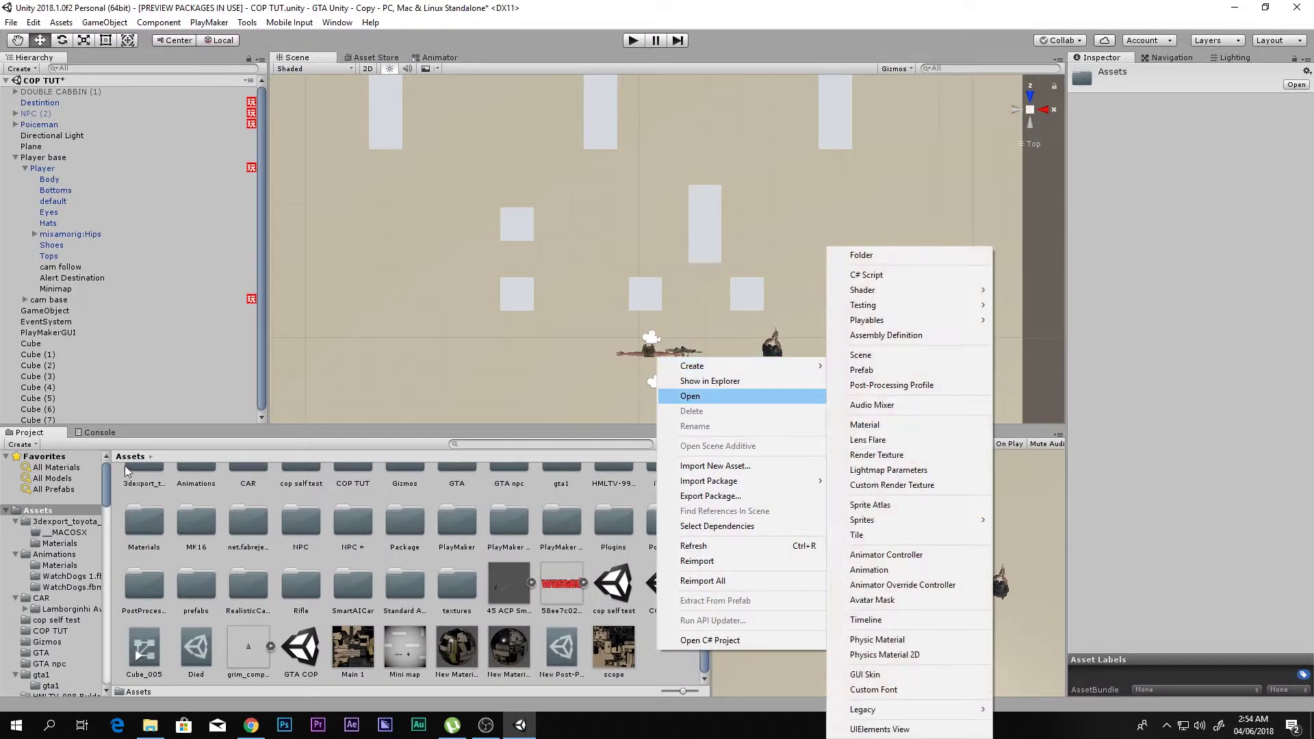
pyautogui.click(52, 438)
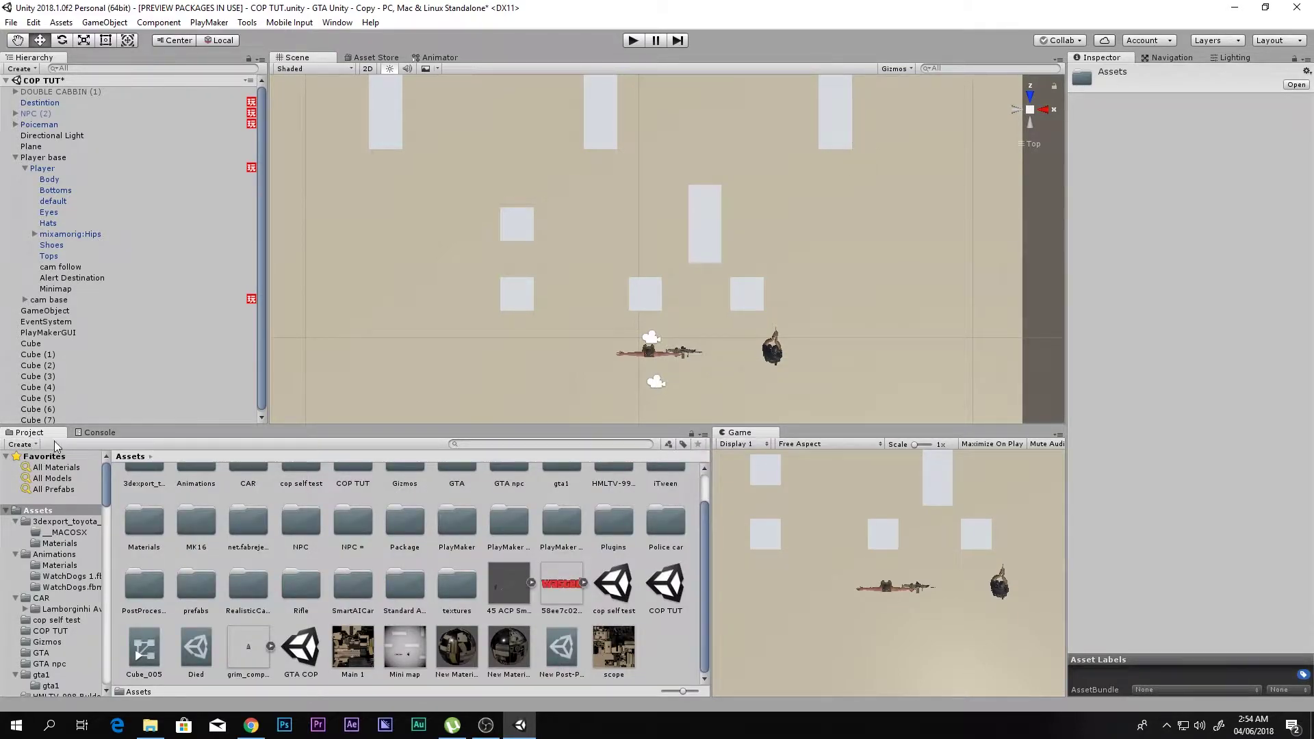
pyautogui.rightClick(662, 646)
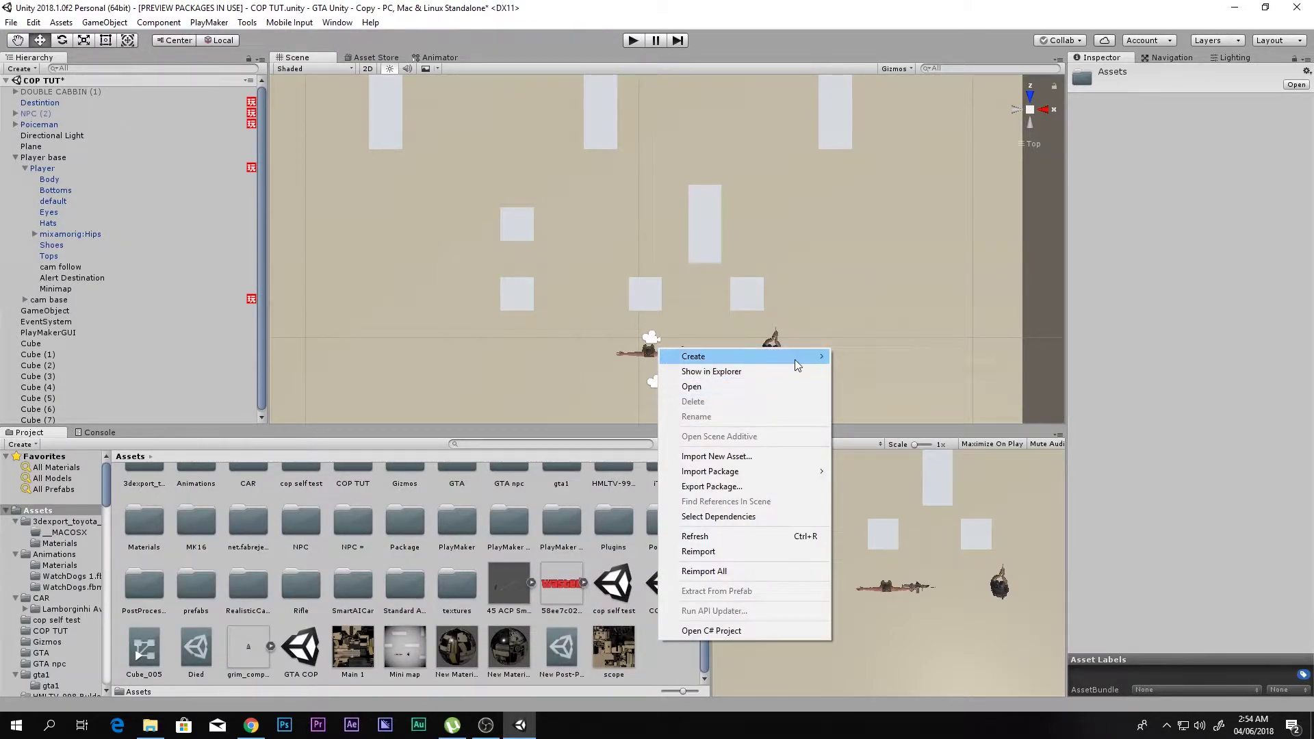
pyautogui.moveTo(794, 360)
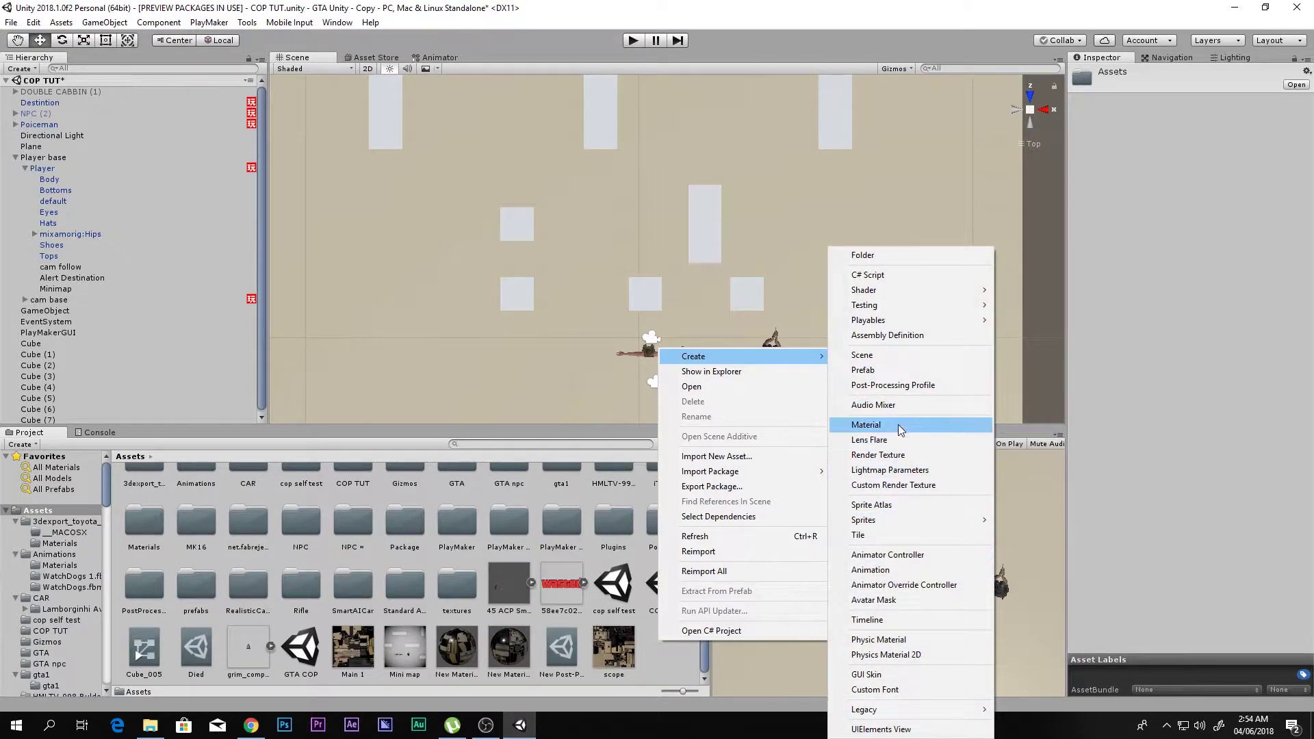
pyautogui.click(890, 455)
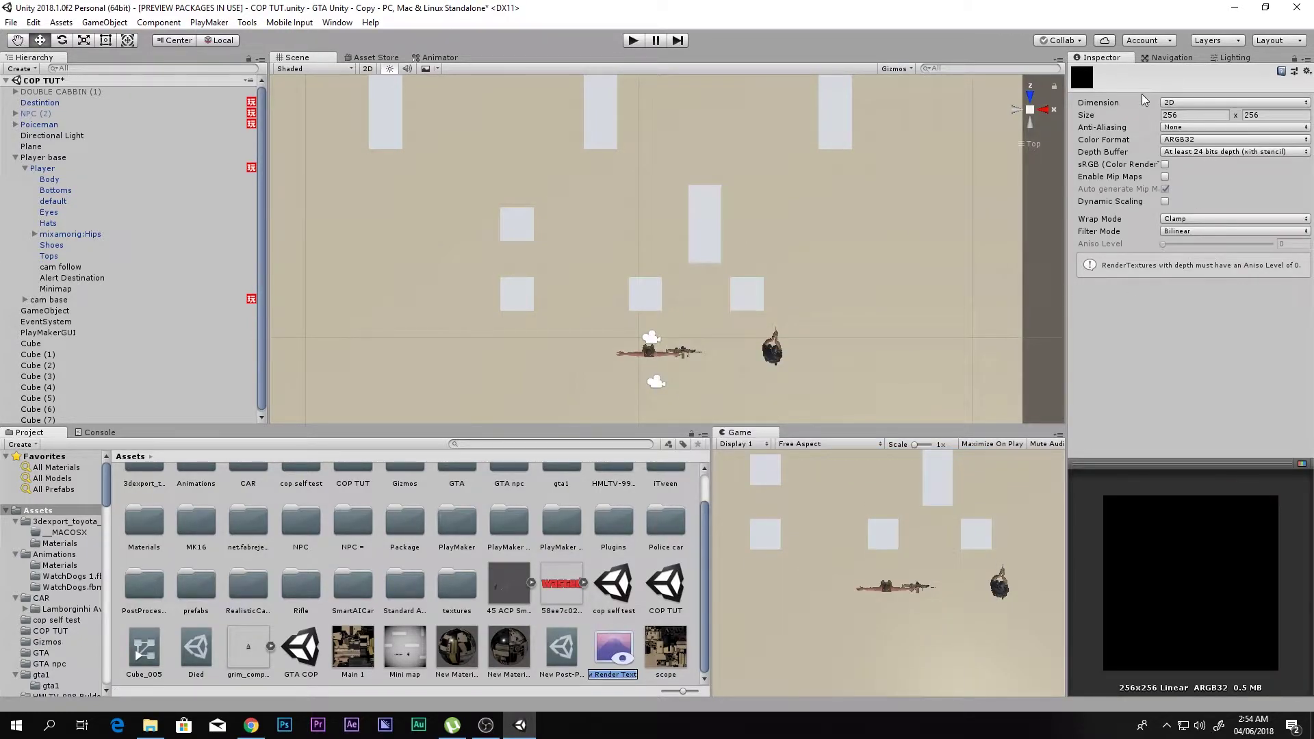
pyautogui.write('Minmap texture')
pyautogui.press('Return')
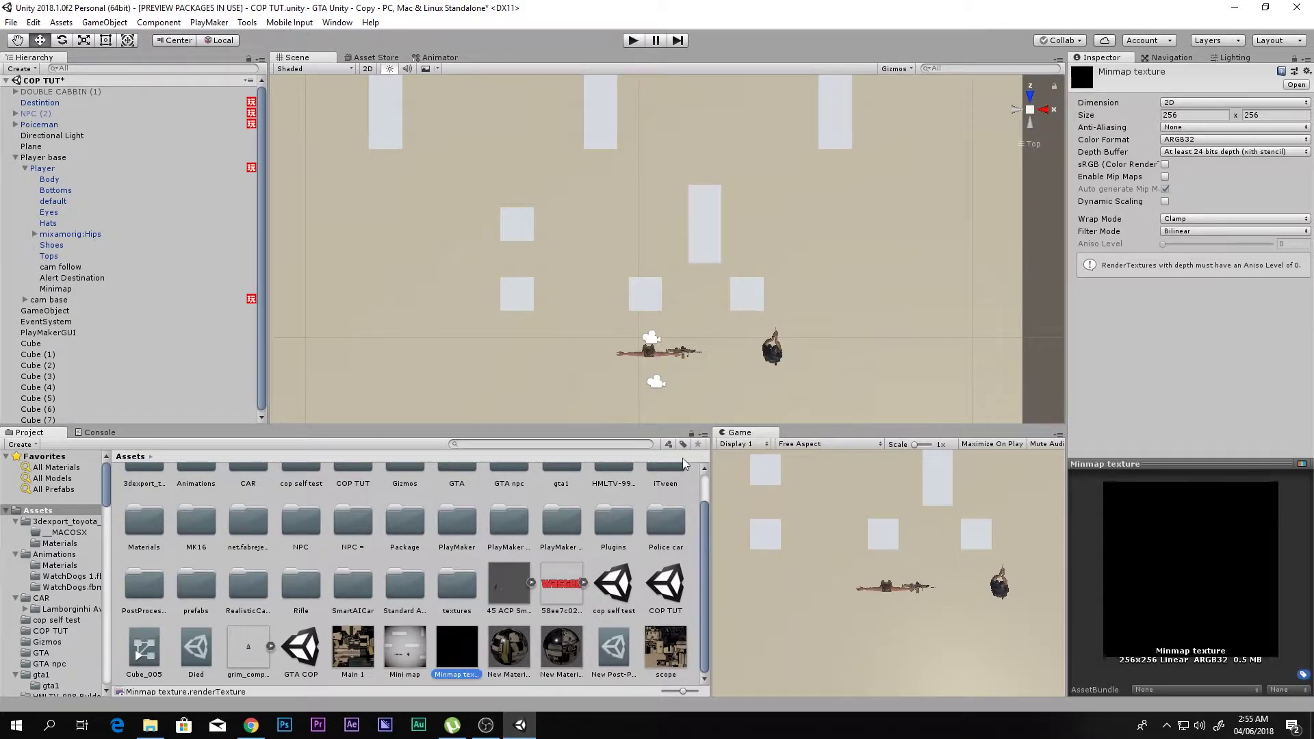
# Assign Minmap texture as the Minimap camera's target texture and check the texture's preview
pyautogui.click(68, 289)
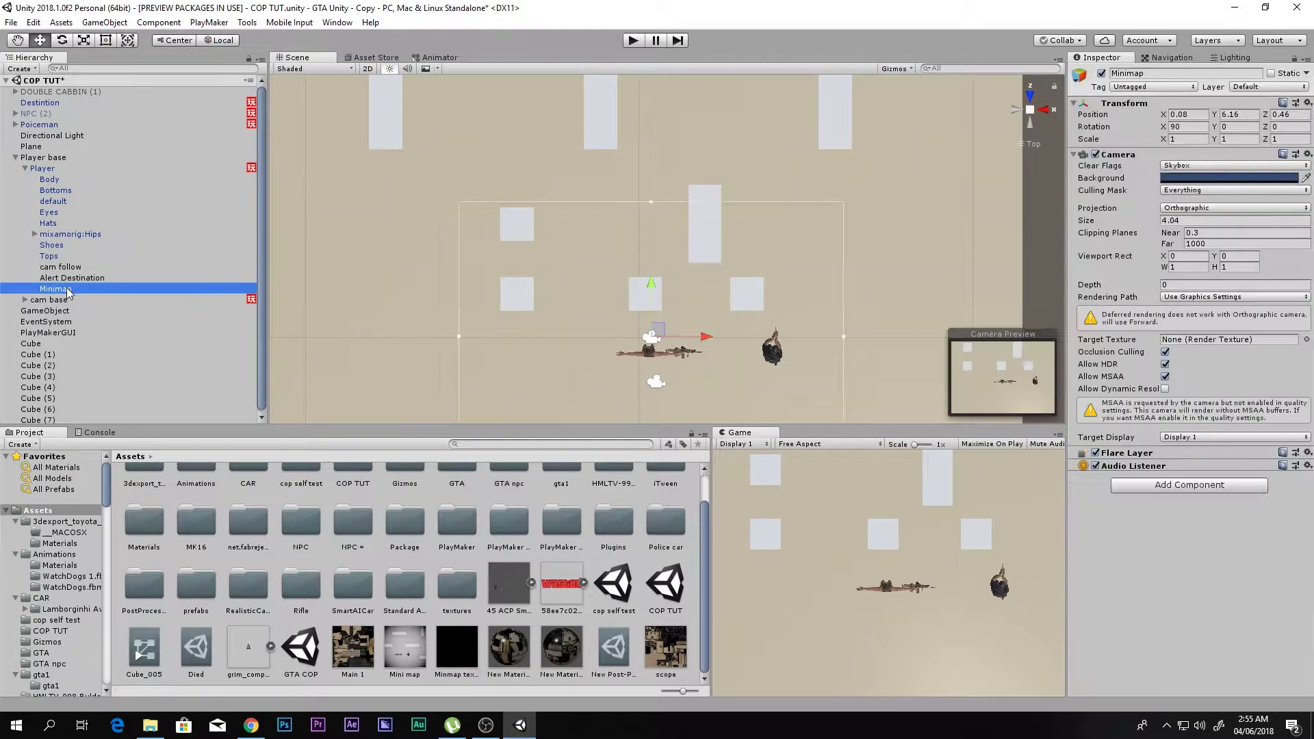
pyautogui.moveTo(454, 646); pyautogui.dragTo(1205, 346)
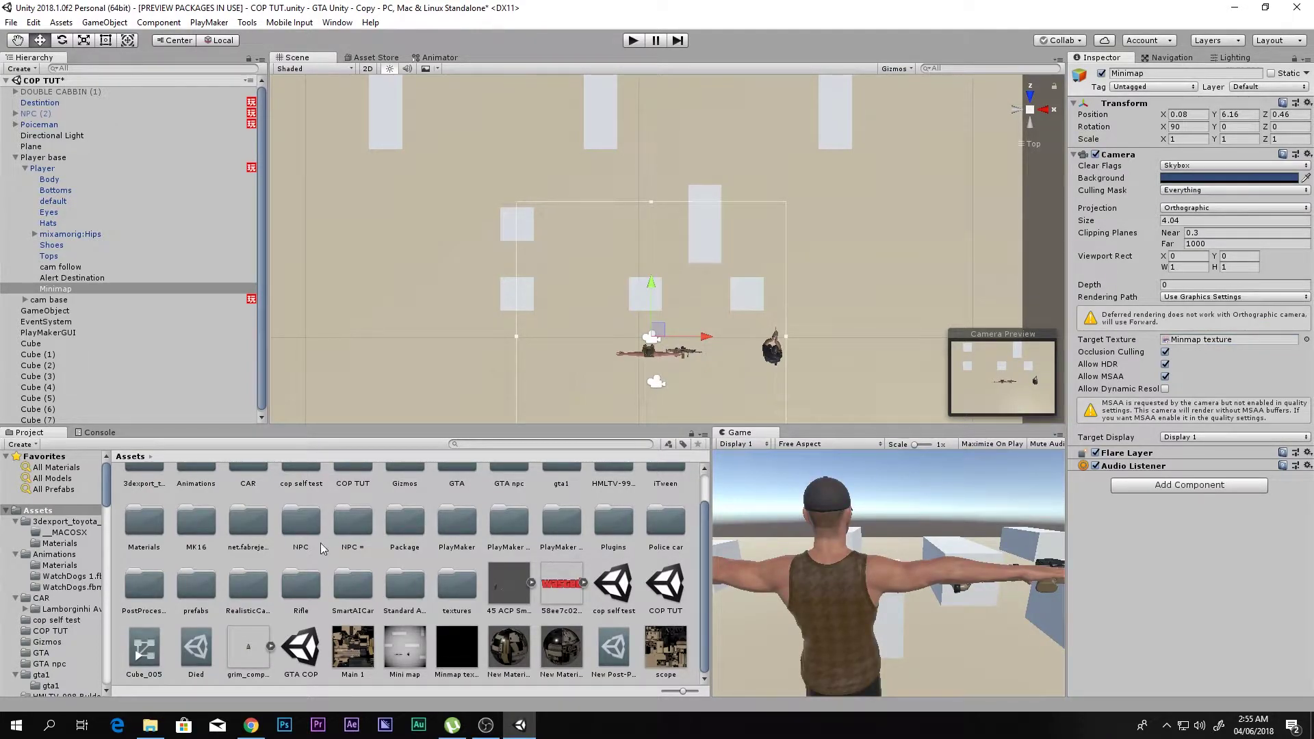
pyautogui.click(74, 289)
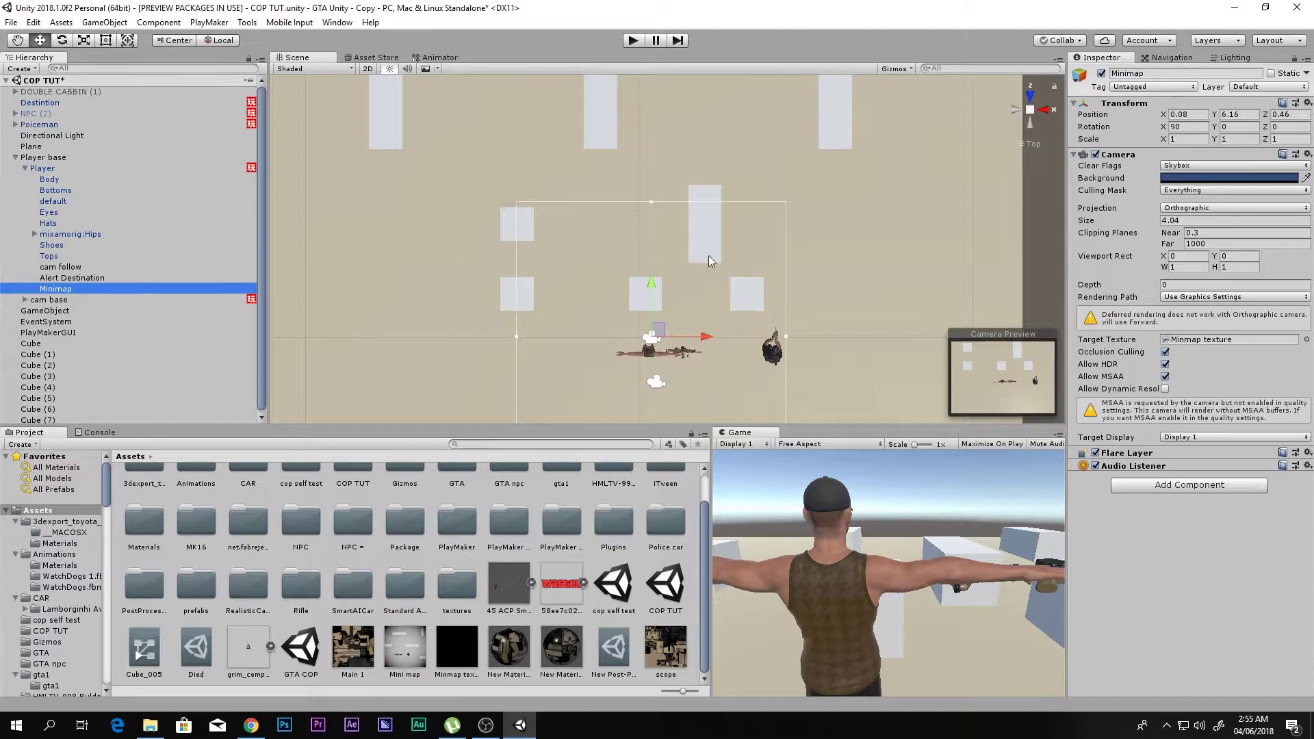
pyautogui.scroll(-1, 720, 287)
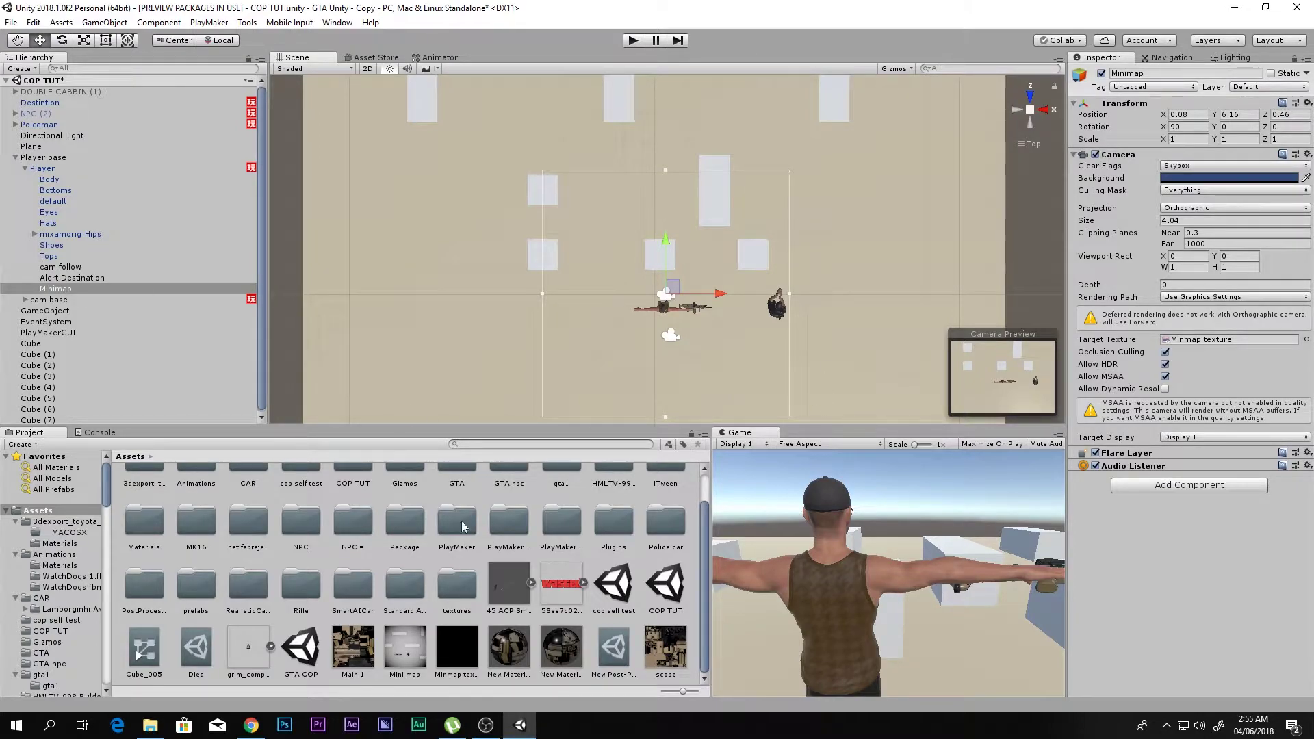
pyautogui.click(451, 647)
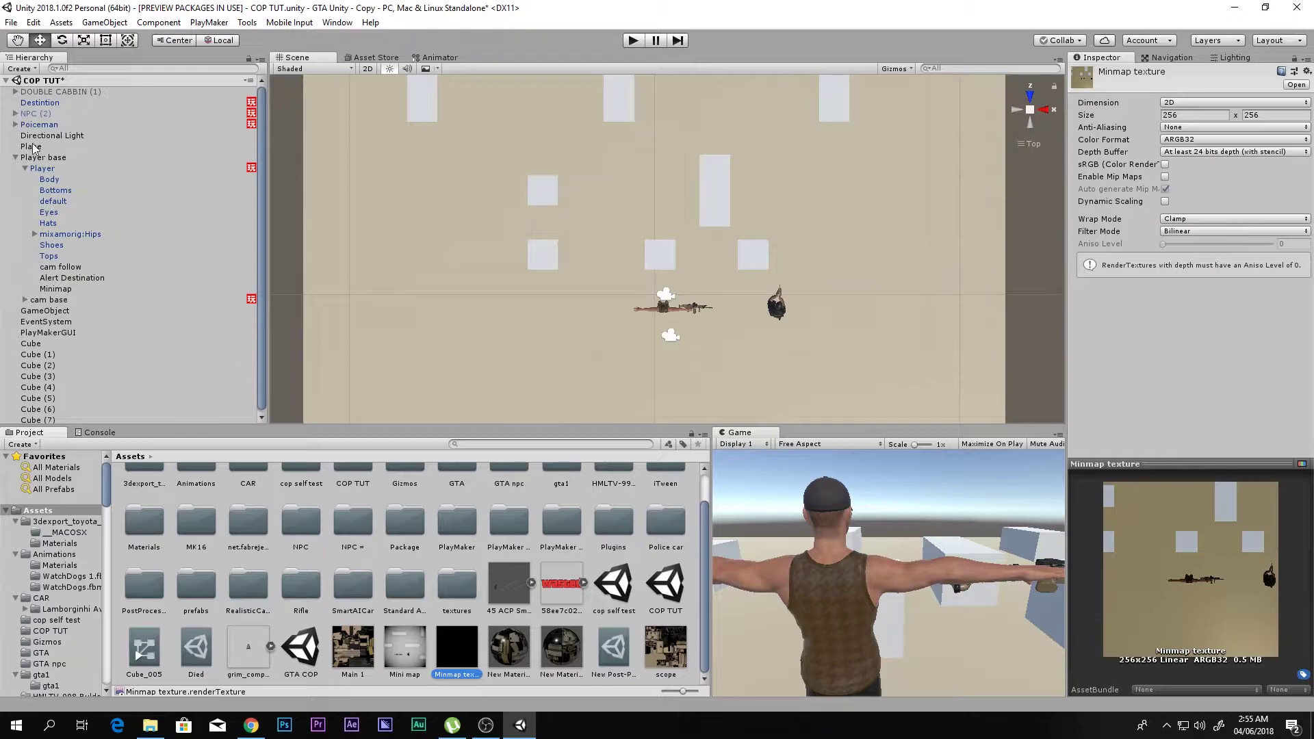
# Collapse Player base and add a UI Raw Image on a new canvas, checking it in the enlarged game view
pyautogui.click(15, 157)
pyautogui.rightClick(56, 310)
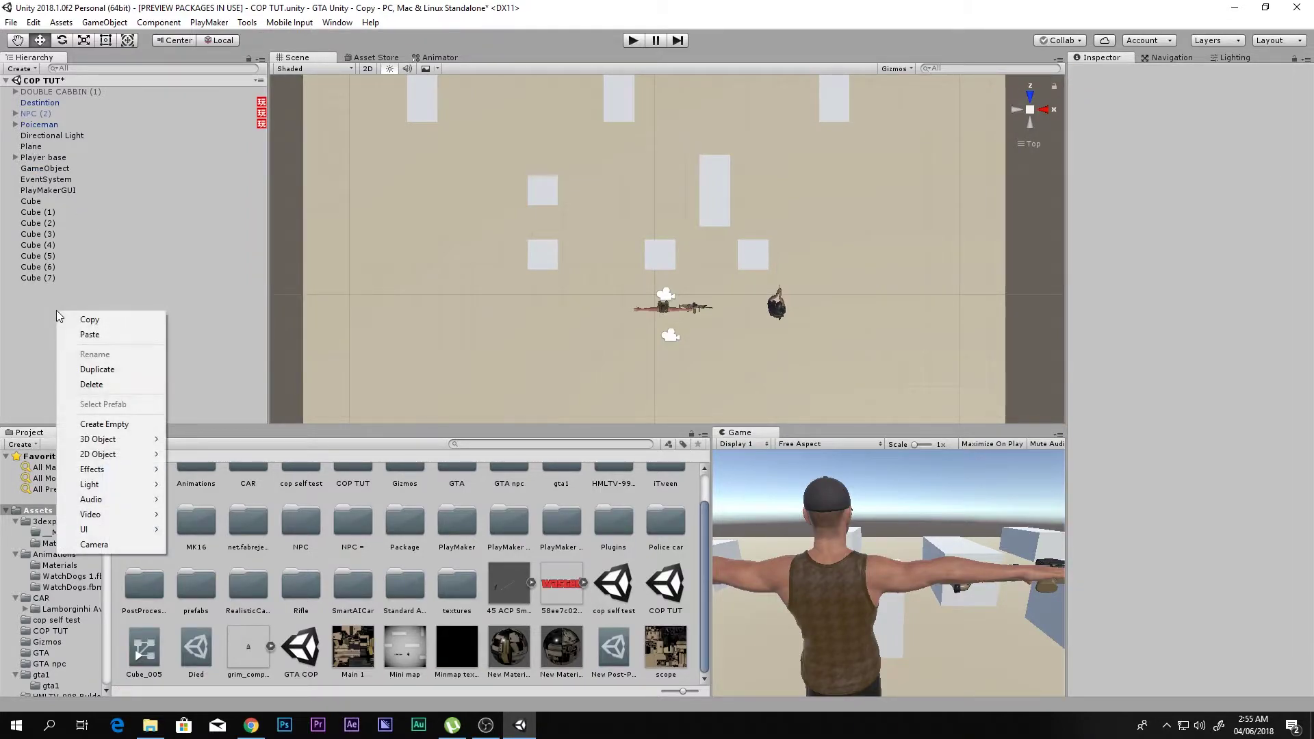
pyautogui.moveTo(121, 531)
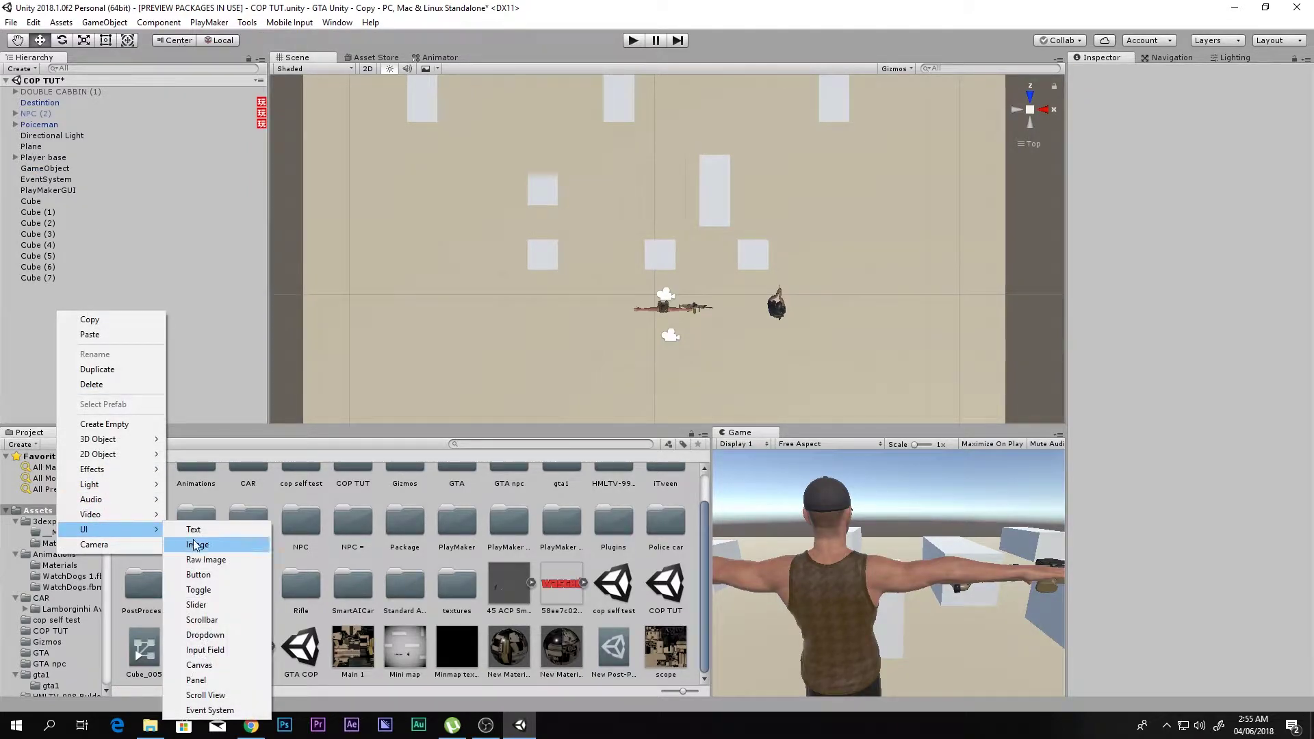
pyautogui.click(220, 555)
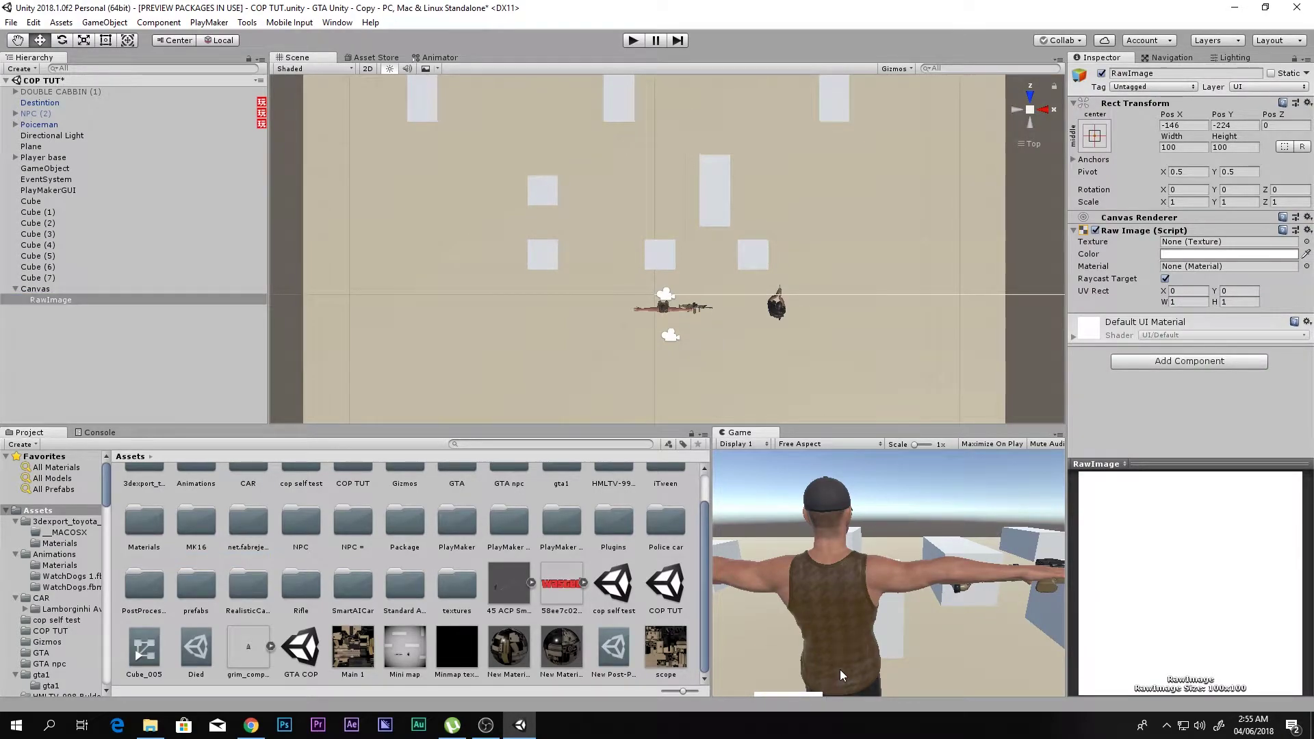
pyautogui.hotkey('shift', 'space')
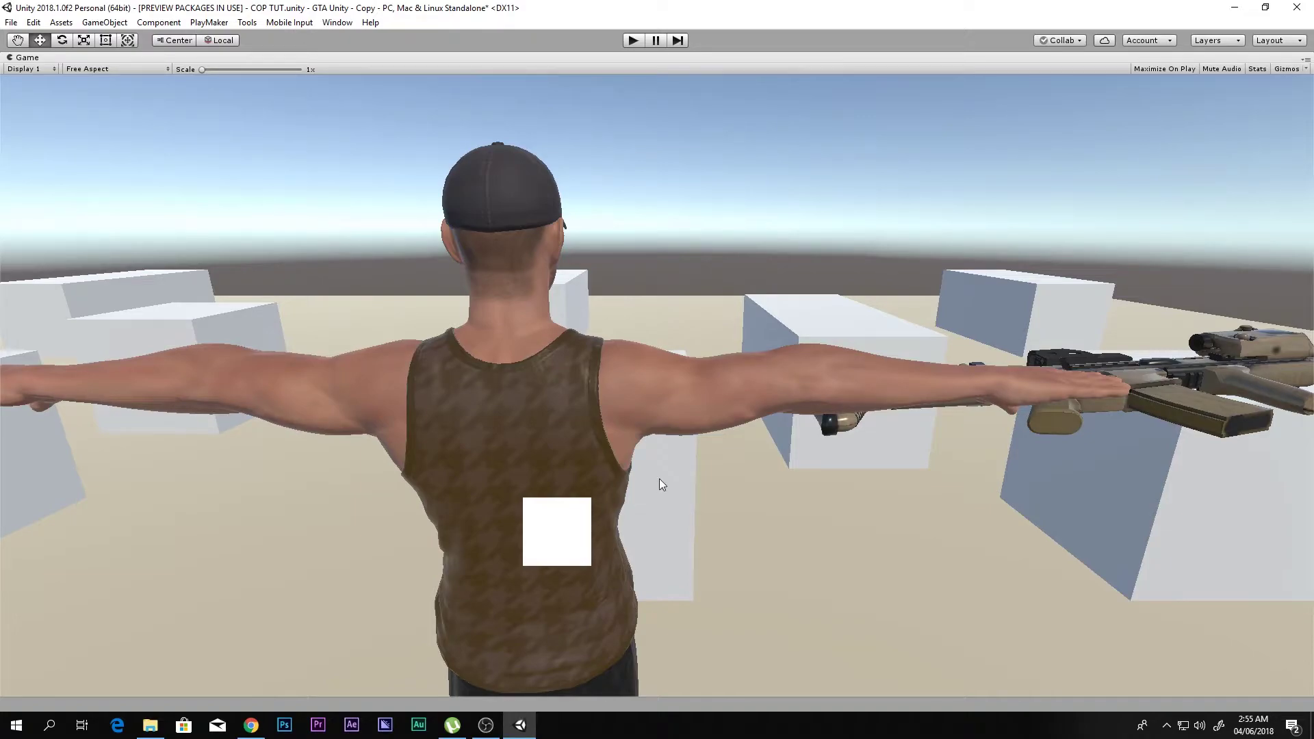
pyautogui.hotkey('shift', 'space')
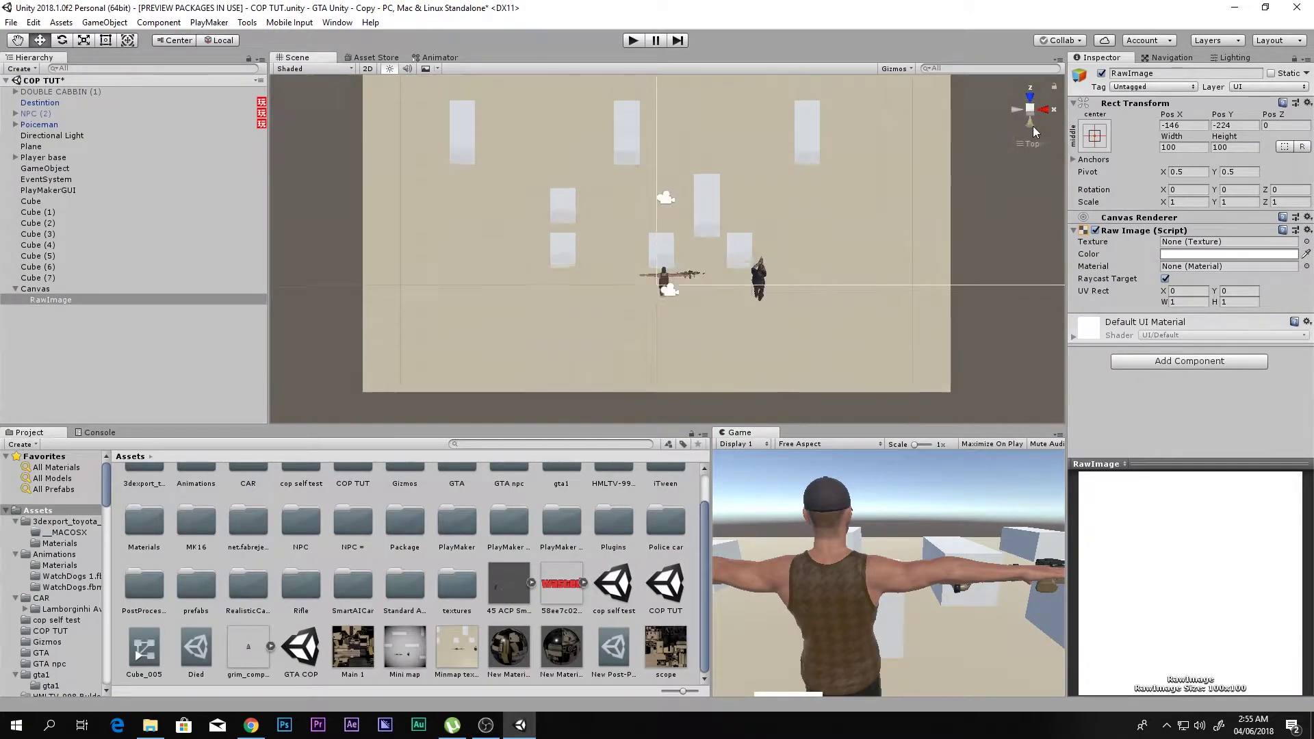
# Frame the RawImage from the back view and anchor it to the bottom-left corner of the canvas
pyautogui.click(1031, 124)
pyautogui.press('f')
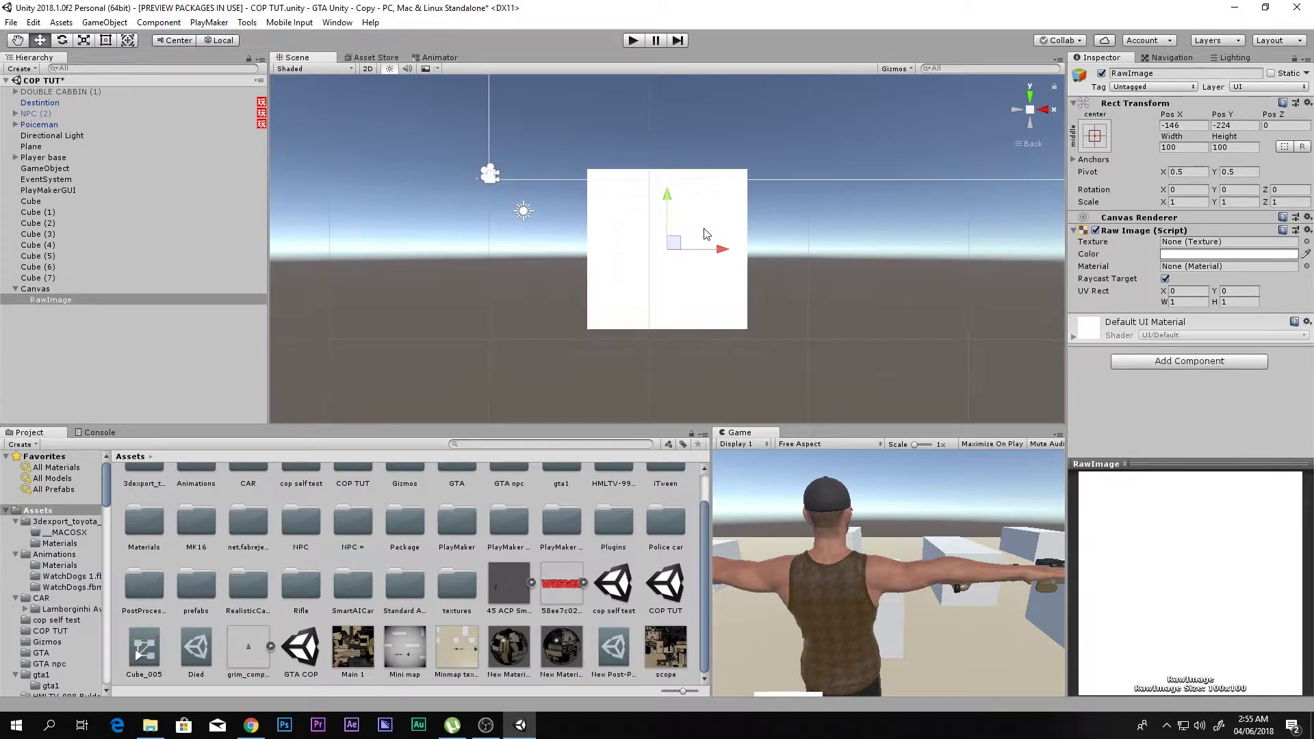
pyautogui.scroll(-5, 728, 241)
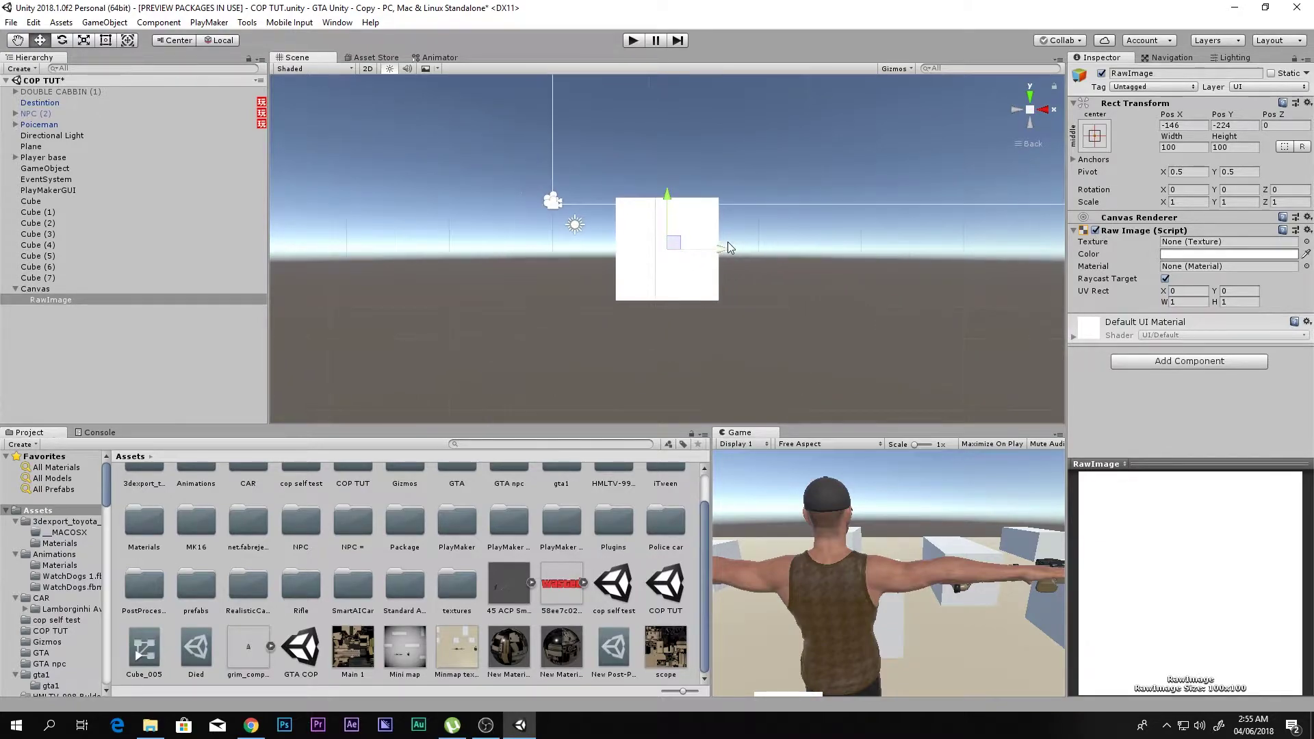
pyautogui.click(1080, 161)
pyautogui.click(1094, 136)
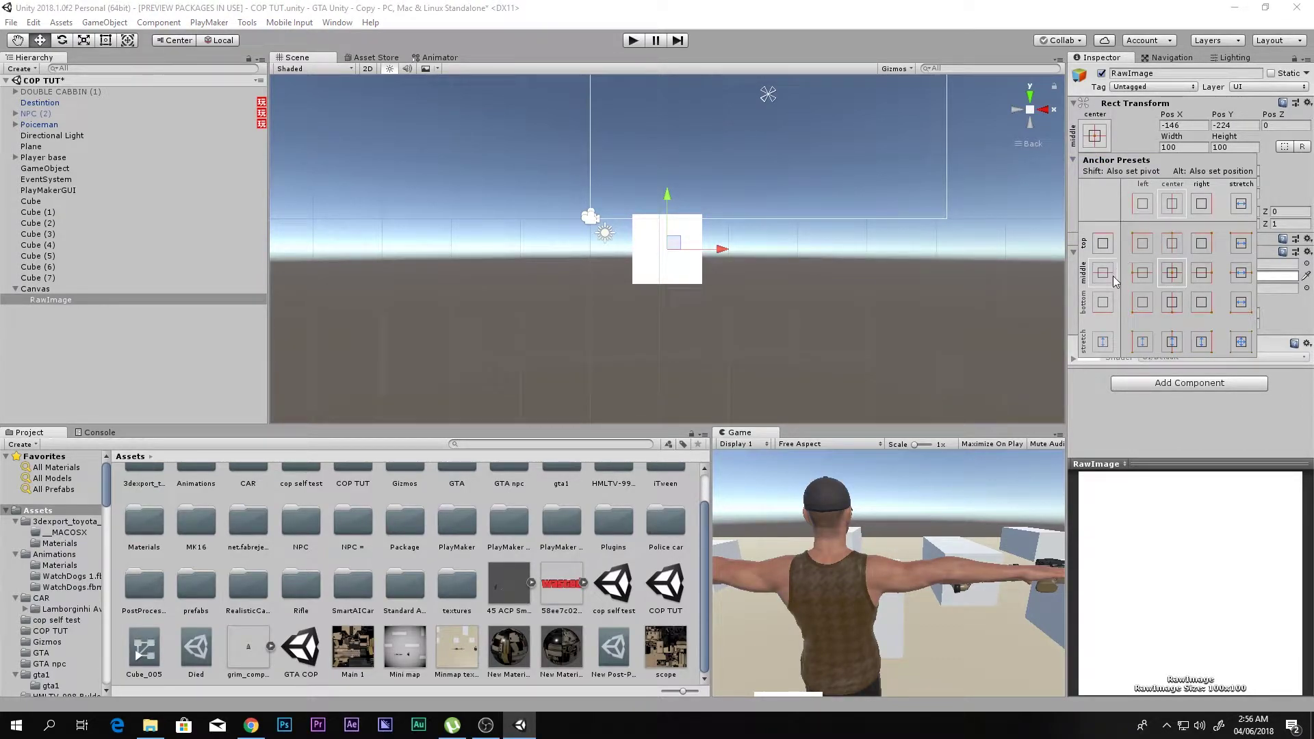
pyautogui.click(1111, 308)
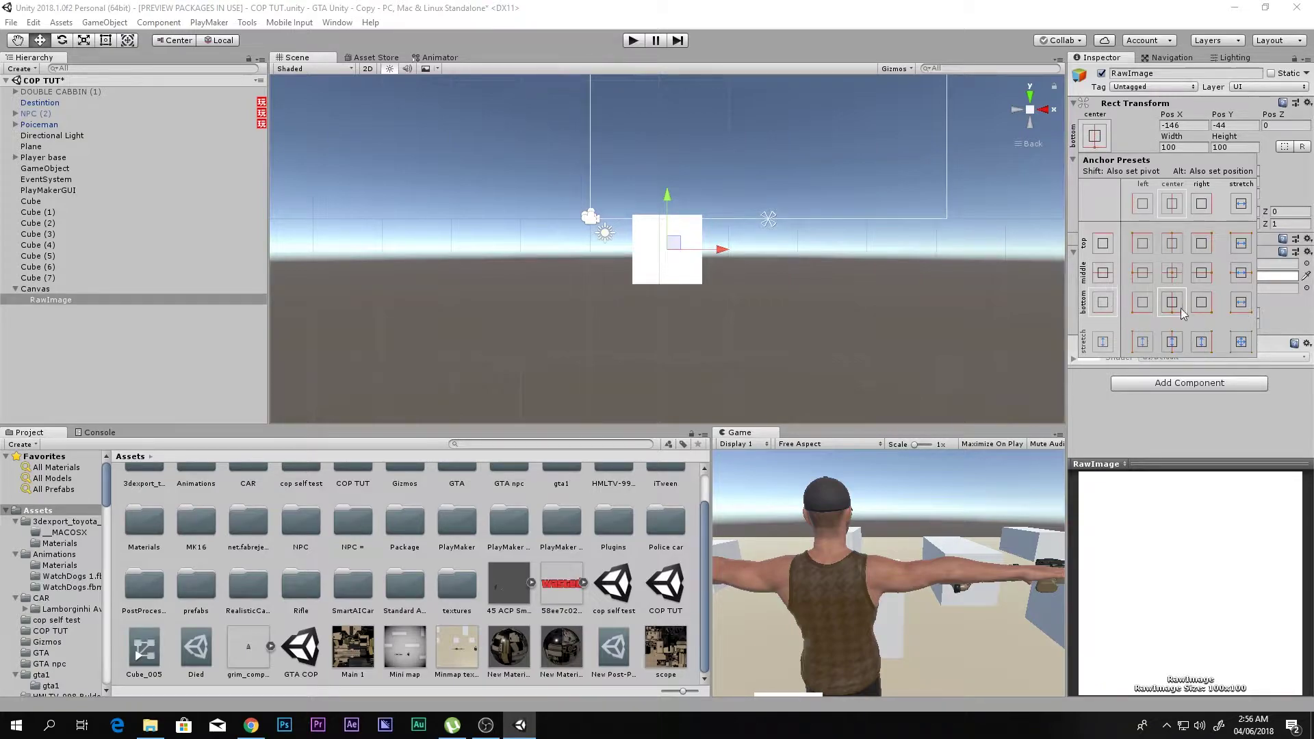
pyautogui.click(1138, 302)
# Move the RawImage into the lower-left area of the canvas at Pos X 112, Pos Y 82.1, checking it in the game view
pyautogui.click(849, 602)
pyautogui.hotkey('shift', 'space')
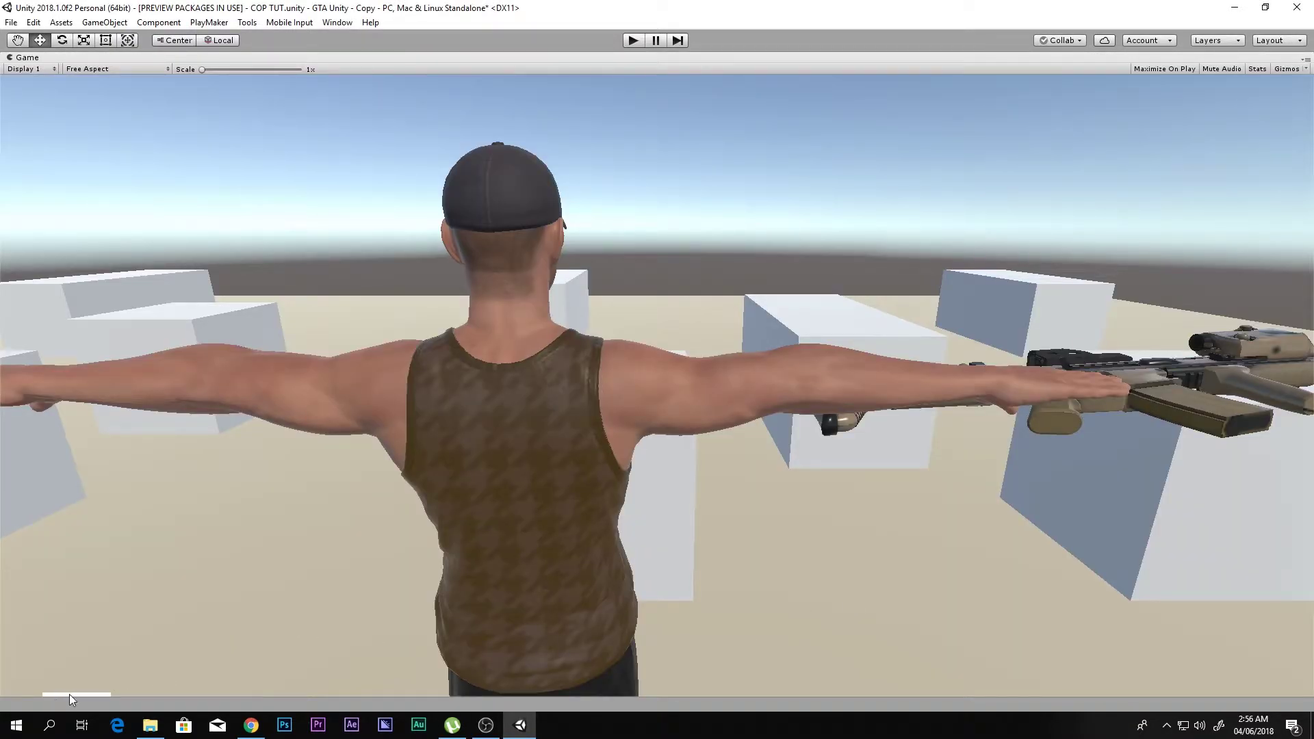
pyautogui.hotkey('shift', 'space')
pyautogui.moveTo(637, 226); pyautogui.dragTo(668, 184)
pyautogui.hotkey('shift', 'space')
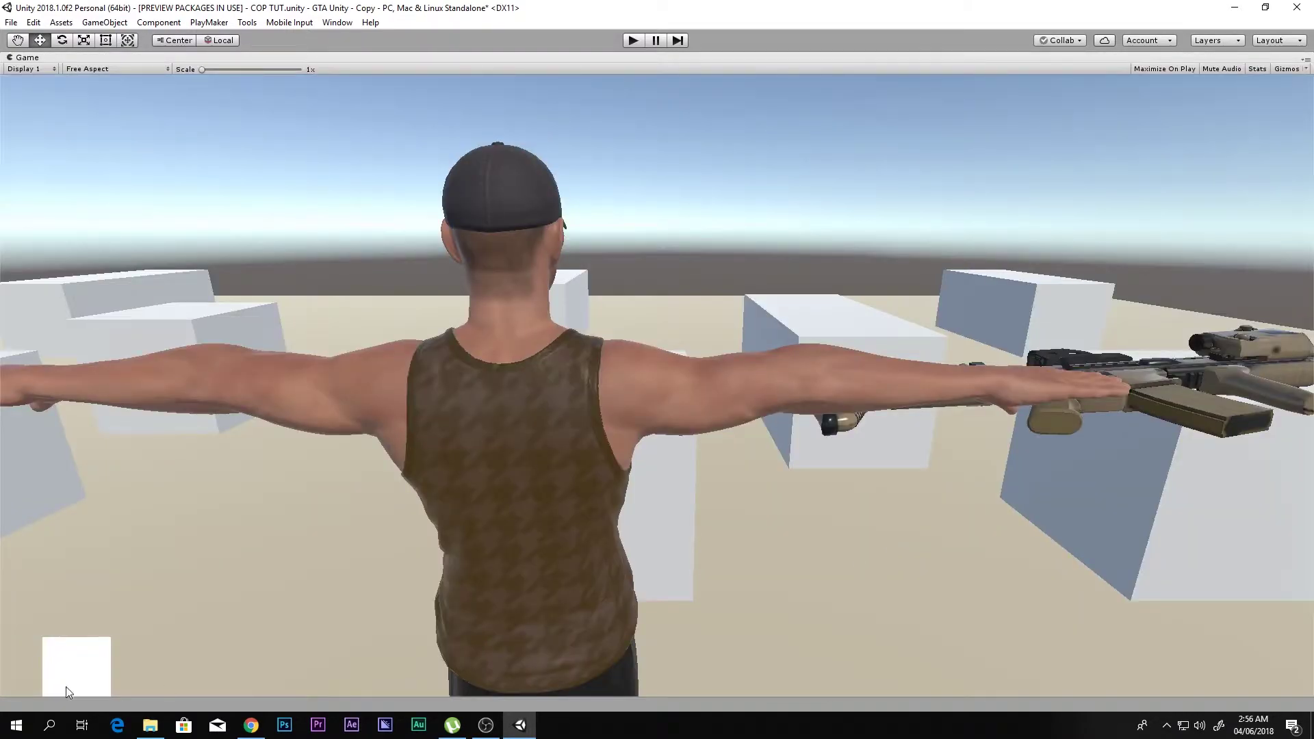
pyautogui.hotkey('shift', 'space')
pyautogui.hotkey('shift', 'space')
pyautogui.hotkey('shift', 'space')
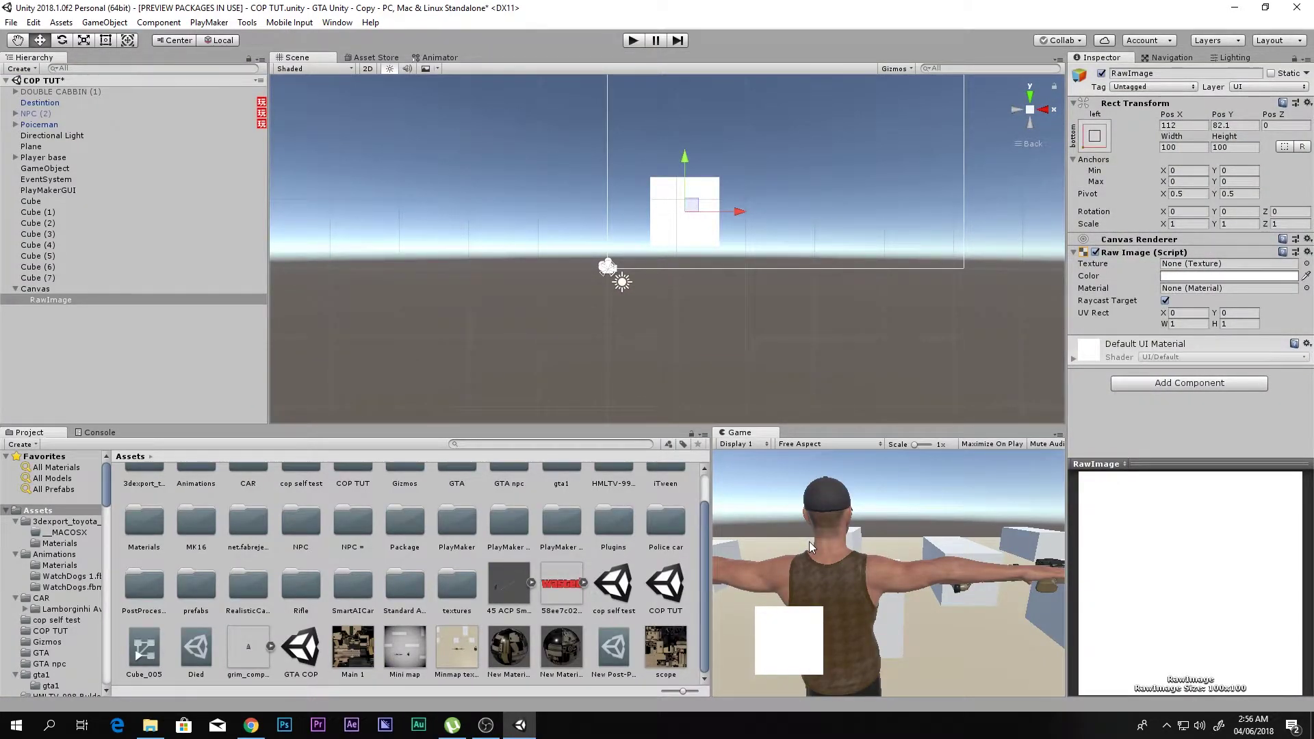
# Compare the RawImage's corner placement between the normal and the enlarged game view
pyautogui.hotkey('shift', 'space')
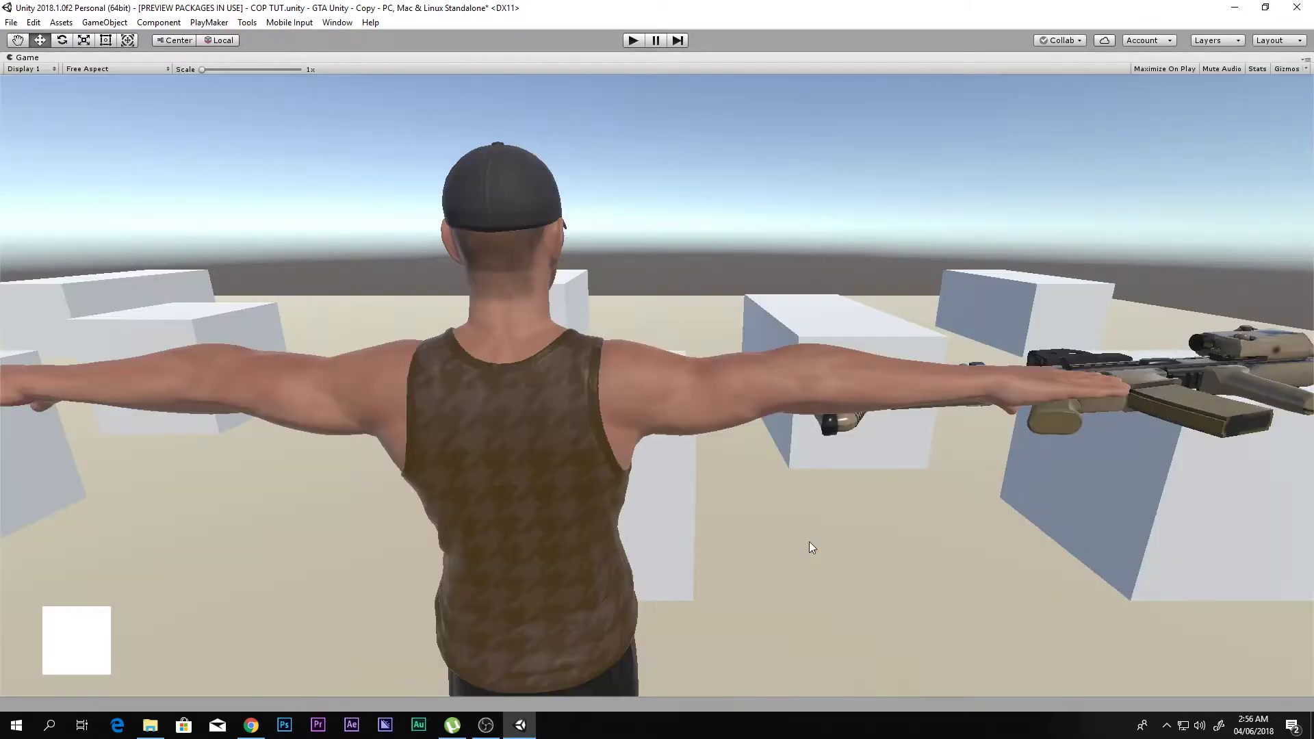
pyautogui.hotkey('shift', 'space')
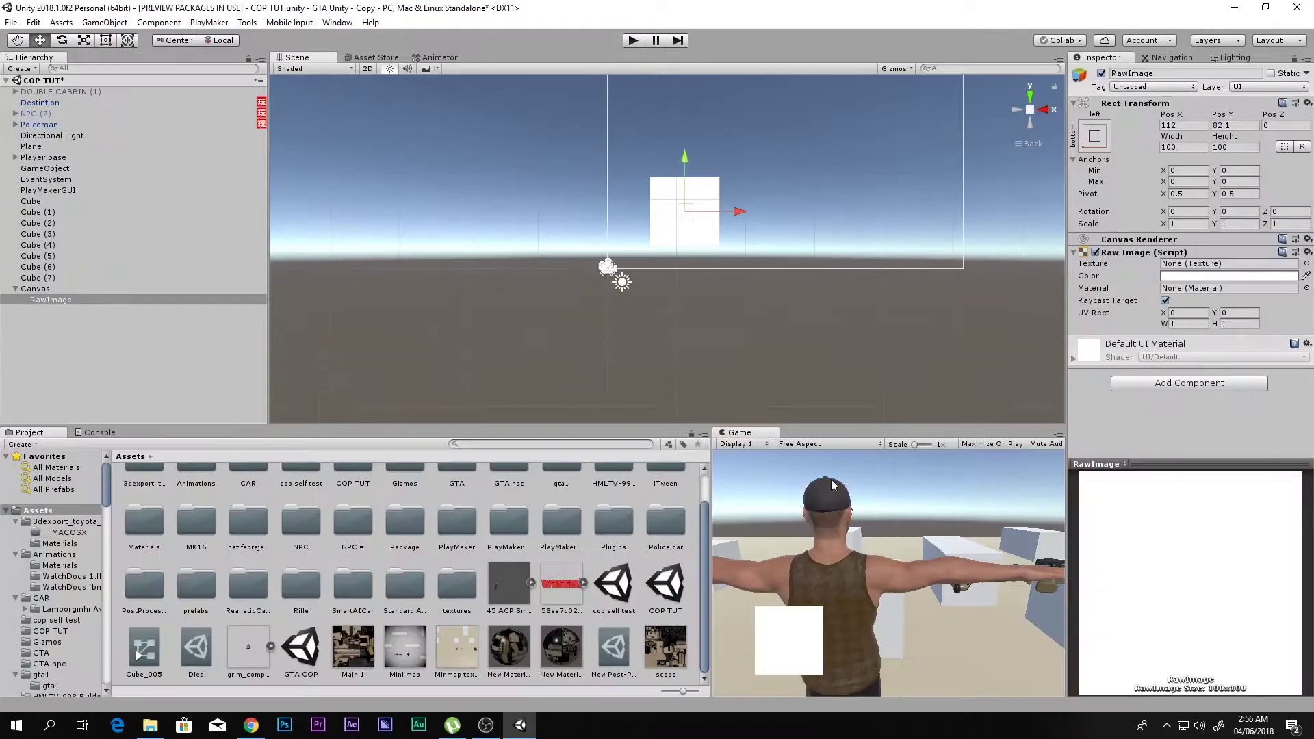
pyautogui.hotkey('shift', 'space')
pyautogui.hotkey('shift', 'space')
pyautogui.hotkey('shift', 'space')
pyautogui.hotkey('shift', 'space')
pyautogui.hotkey('shift', 'space')
pyautogui.hotkey('shift', 'space')
pyautogui.hotkey('shift', 'space')
pyautogui.hotkey('shift', 'space')
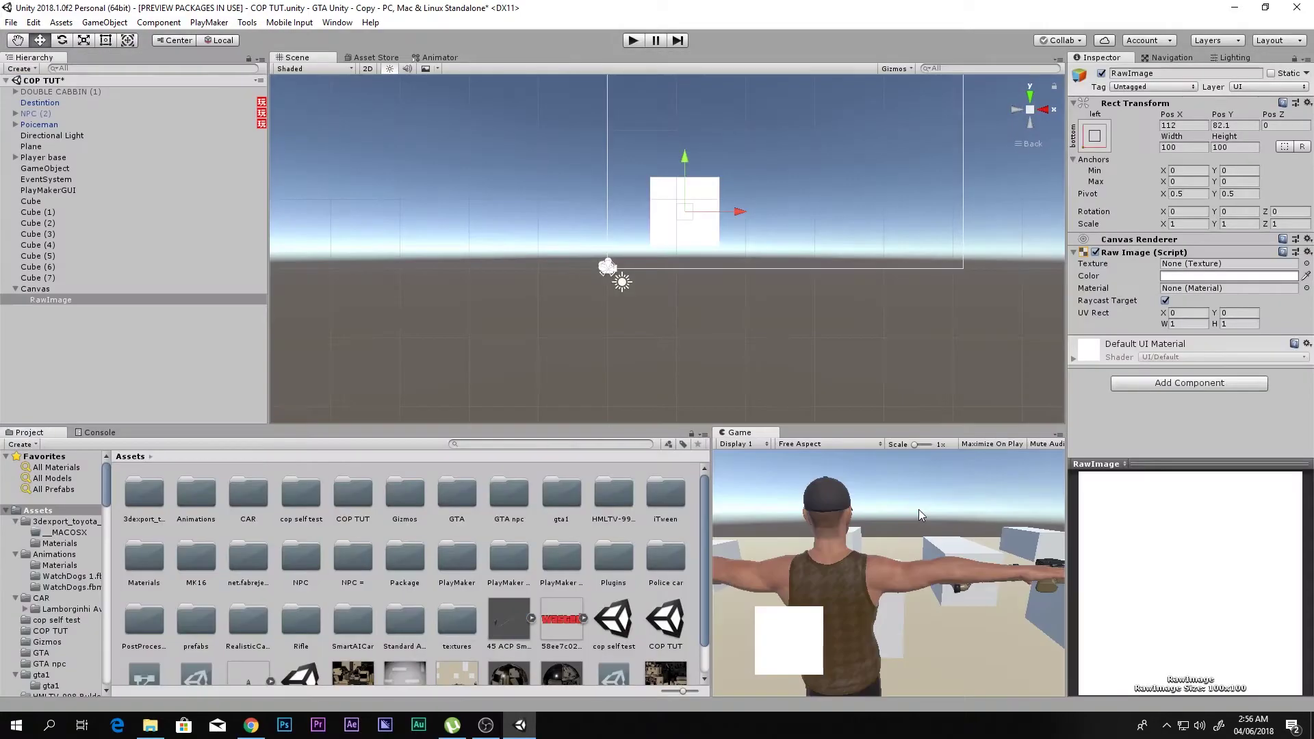
pyautogui.hotkey('shift', 'space')
pyautogui.hotkey('shift', 'space')
# Scale up the RawImage uniformly and check its size in the enlarged game view
pyautogui.moveTo(694, 203); pyautogui.dragTo(695, 211, button='middle')
pyautogui.press('r')
pyautogui.moveTo(693, 212); pyautogui.dragTo(713, 196)
pyautogui.hotkey('shift', 'space')
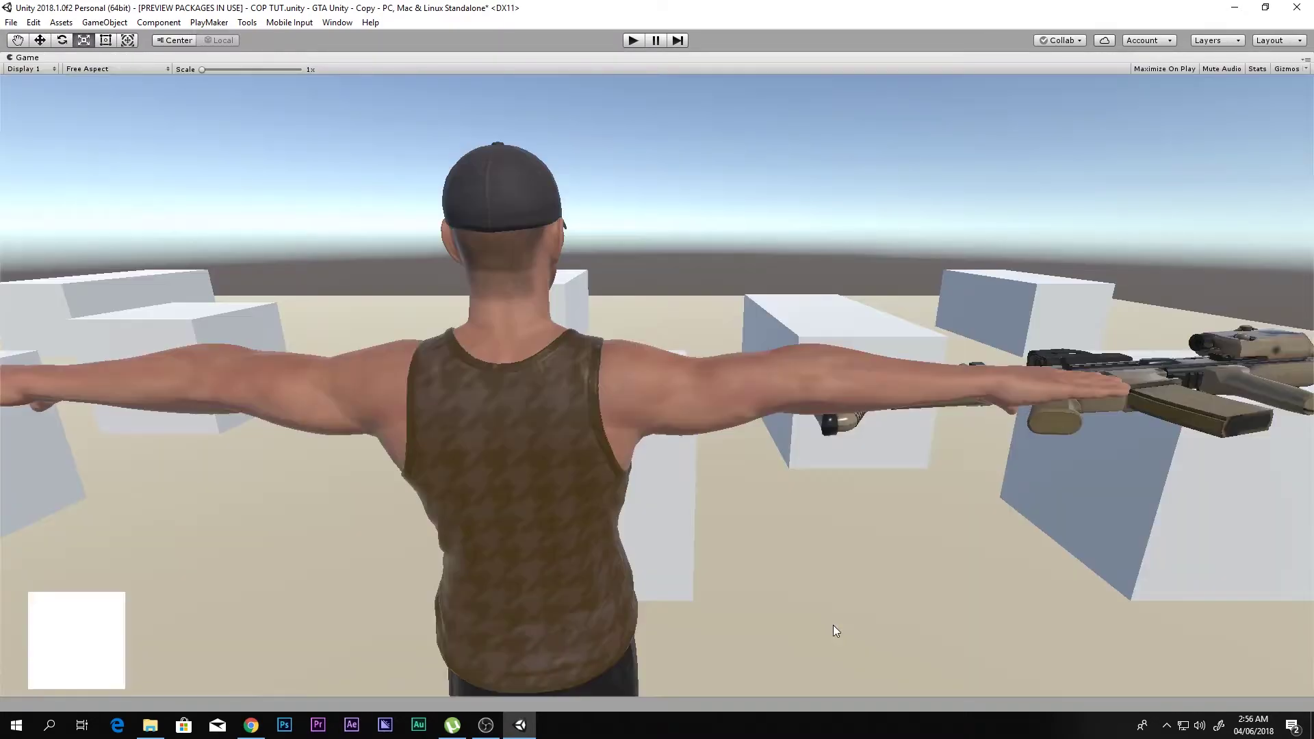
pyautogui.hotkey('shift', 'space')
# Move the enlarged RawImage closer to the canvas's bottom-left corner and check it in the enlarged game view
pyautogui.press('q')
pyautogui.press('w')
pyautogui.moveTo(695, 187); pyautogui.dragTo(695, 180)
pyautogui.moveTo(742, 217); pyautogui.dragTo(736, 216)
pyautogui.hotkey('shift', 'space')
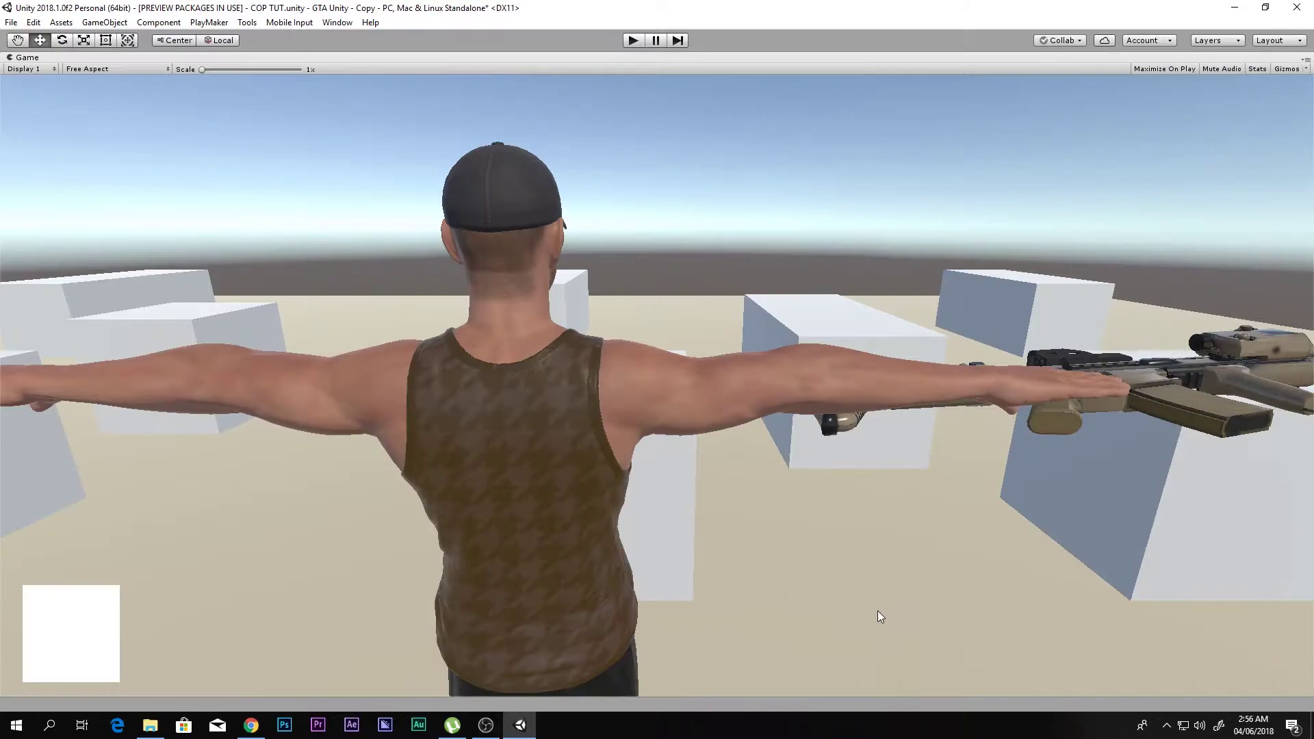
pyautogui.hotkey('shift', 'space')
# Scale the RawImage uniformly to about 1.815 and move it to about Pos X 109.1, Pos Y 106.9
pyautogui.moveTo(698, 214); pyautogui.dragTo(698, 219, button='middle')
pyautogui.press('r')
pyautogui.moveTo(693, 223); pyautogui.dragTo(704, 177)
pyautogui.press('w')
pyautogui.hotkey('shift', 'space')
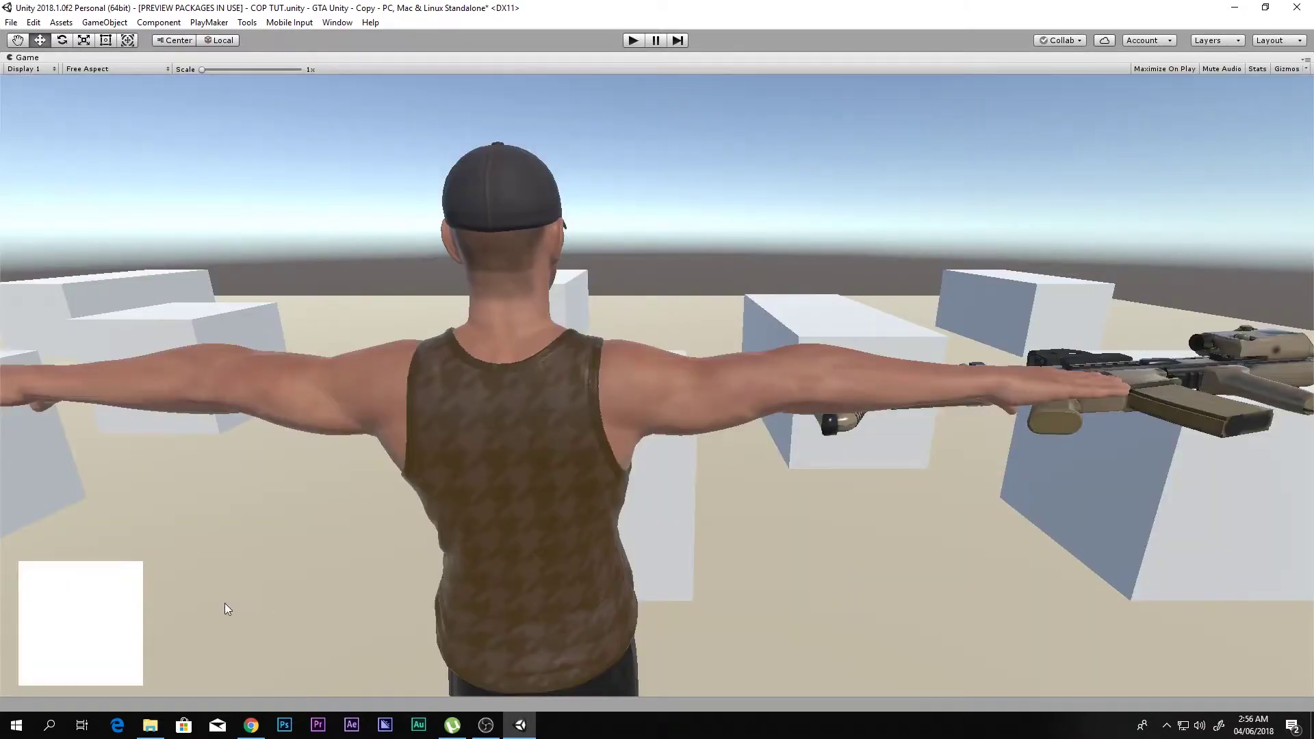
pyautogui.hotkey('shift', 'space')
pyautogui.moveTo(729, 213); pyautogui.dragTo(721, 213)
pyautogui.hotkey('shift', 'space')
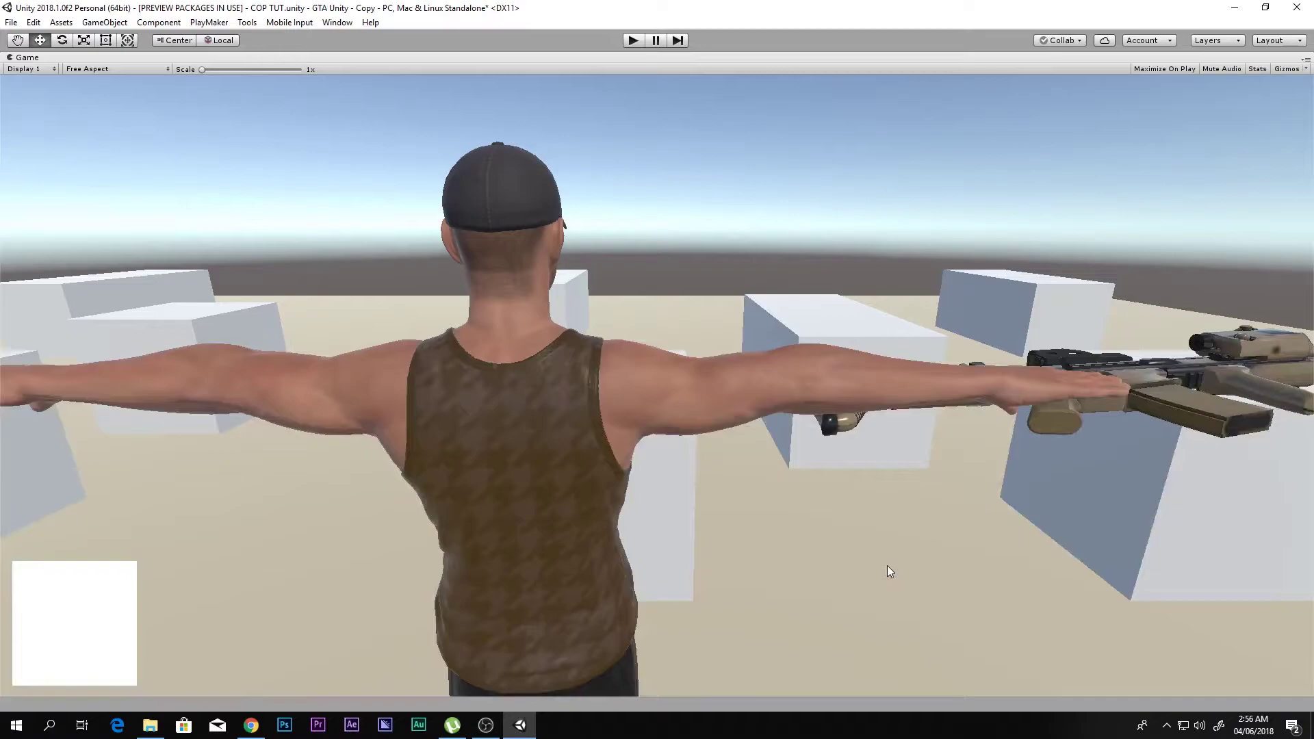
pyautogui.hotkey('shift', 'space')
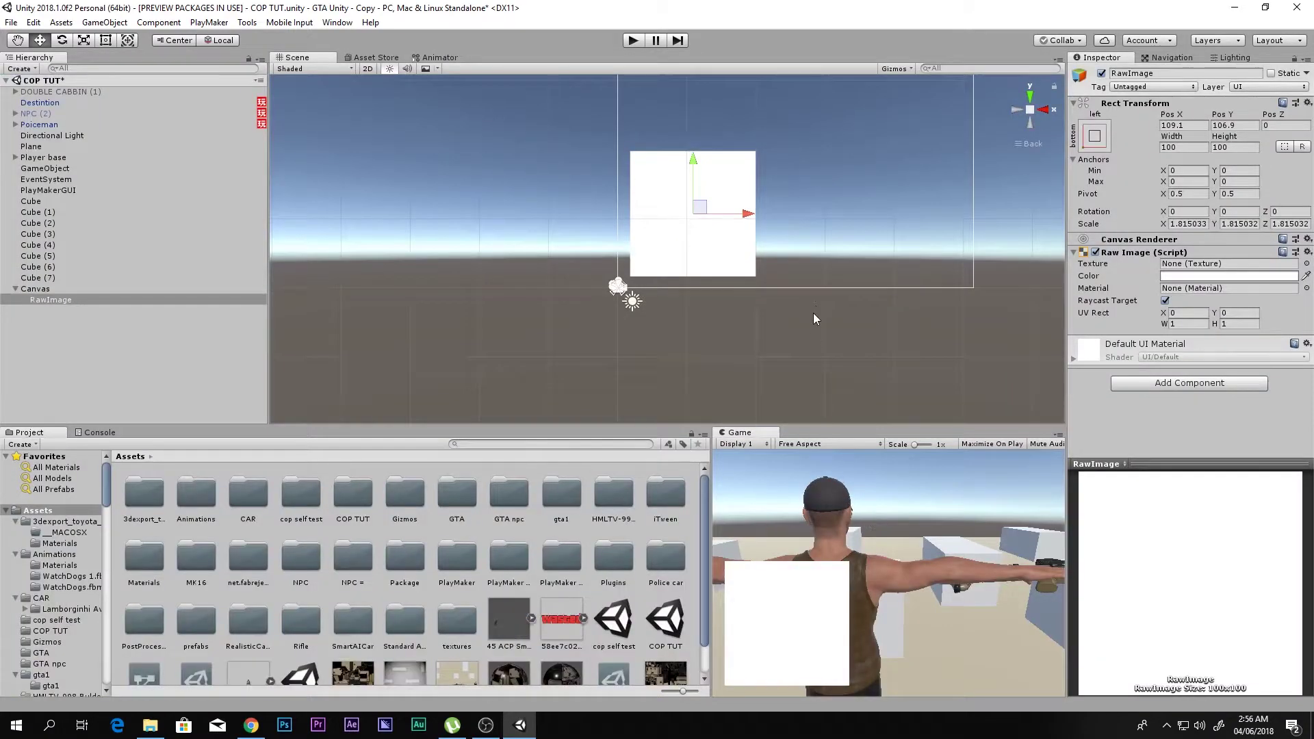
# Assign Minmap texture to the RawImage and play-test the minimap by running the player around the scene
pyautogui.scroll(-1, 602, 549)
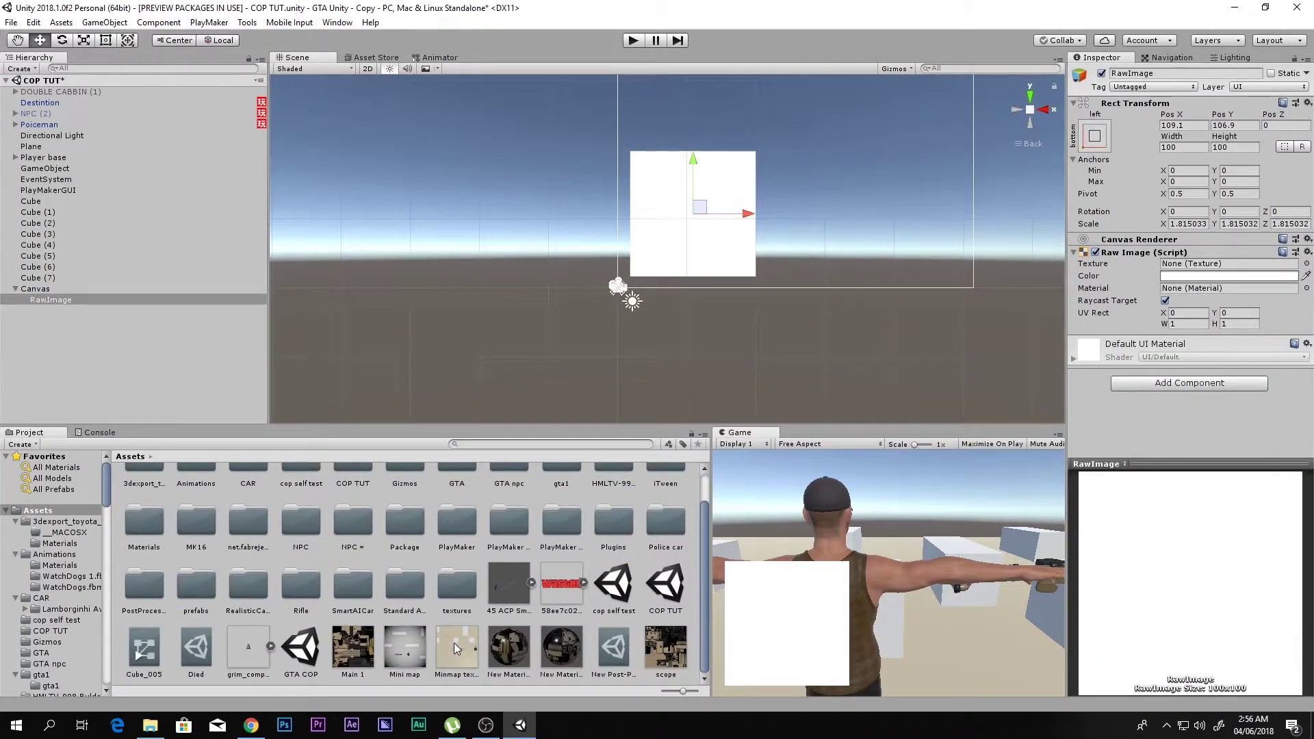
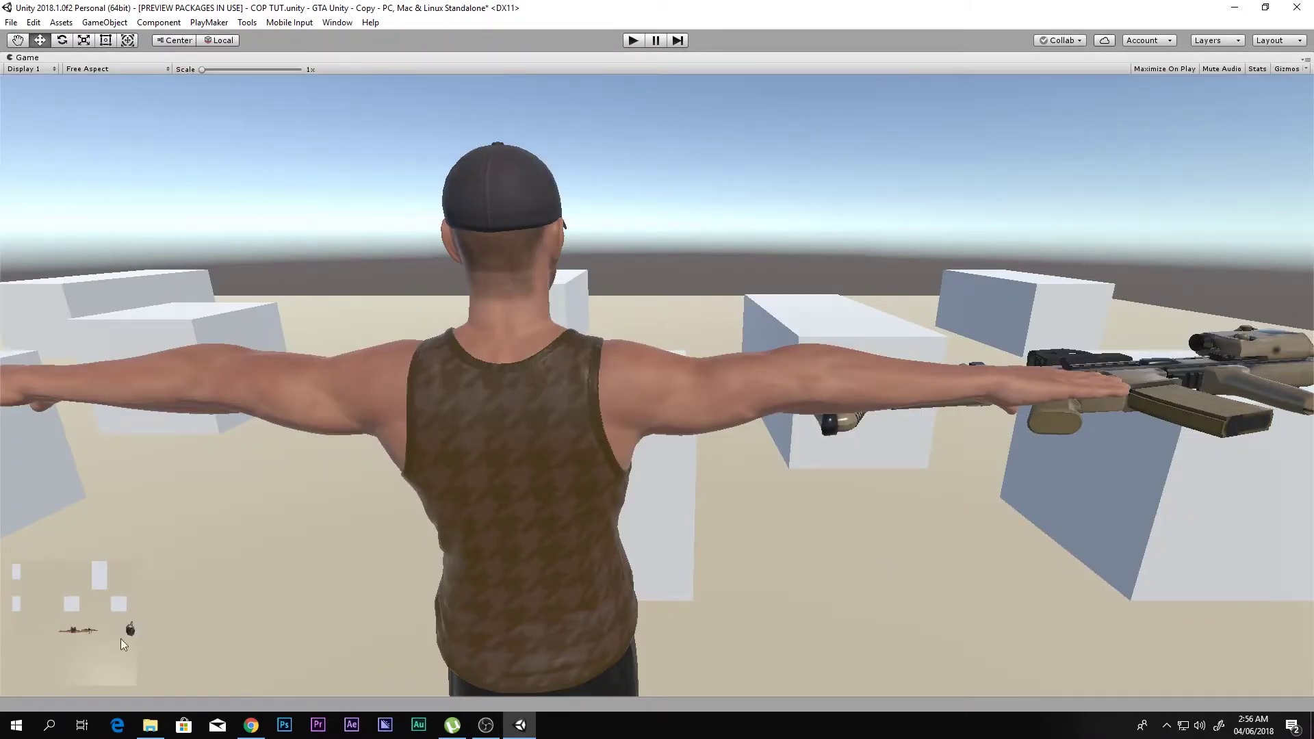
pyautogui.click(635, 41)
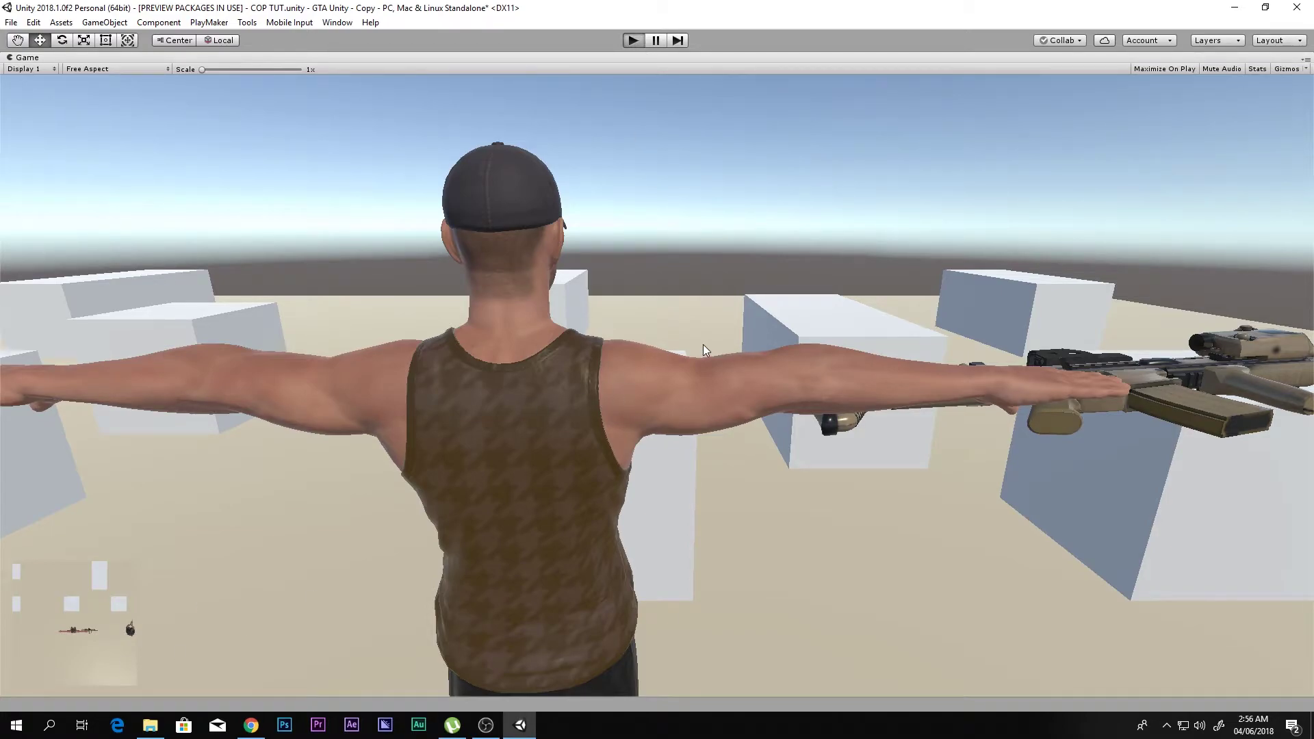
pyautogui.press('w')
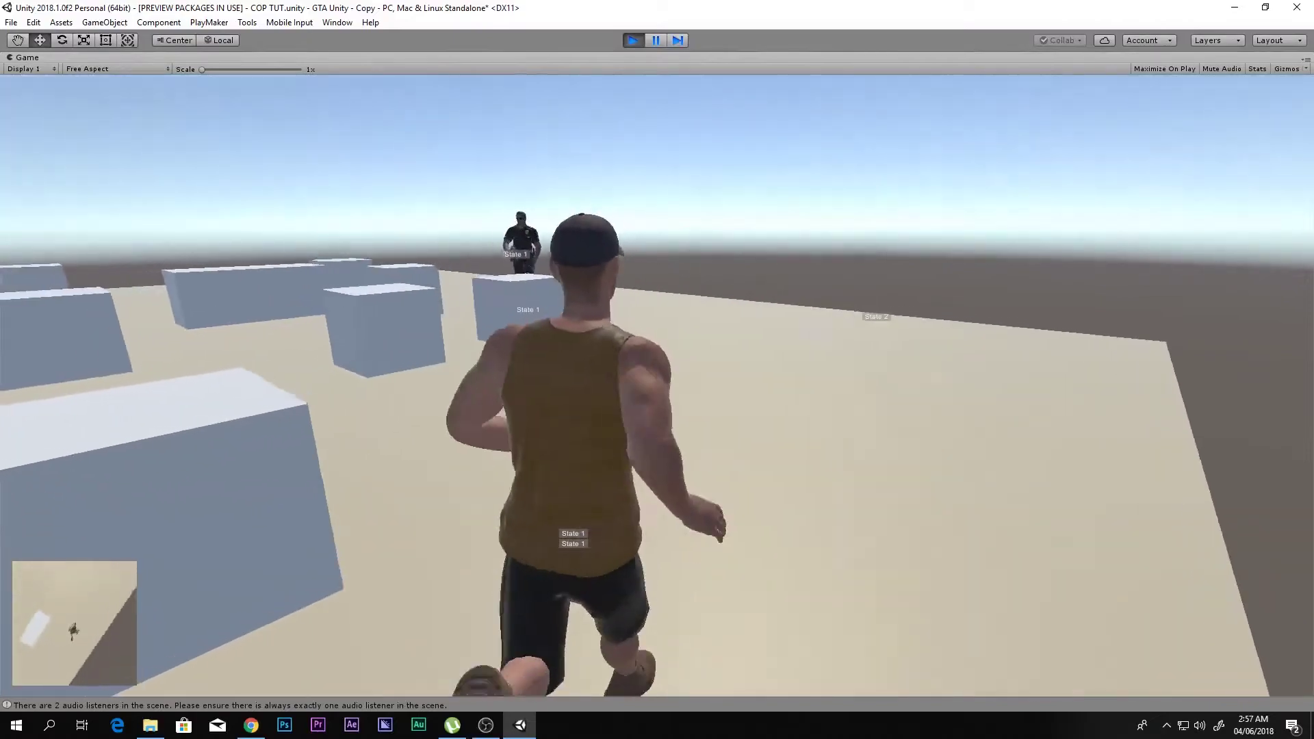
pyautogui.press('Escape')
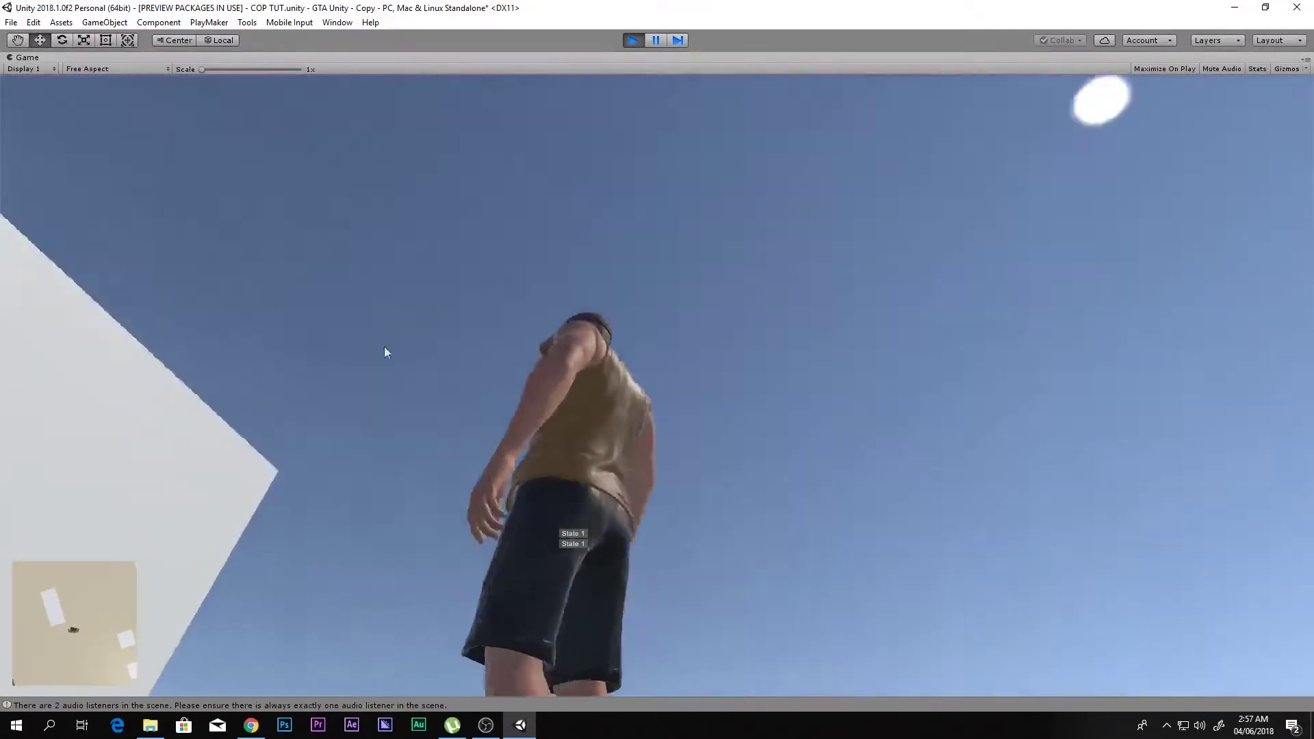
pyautogui.click(632, 40)
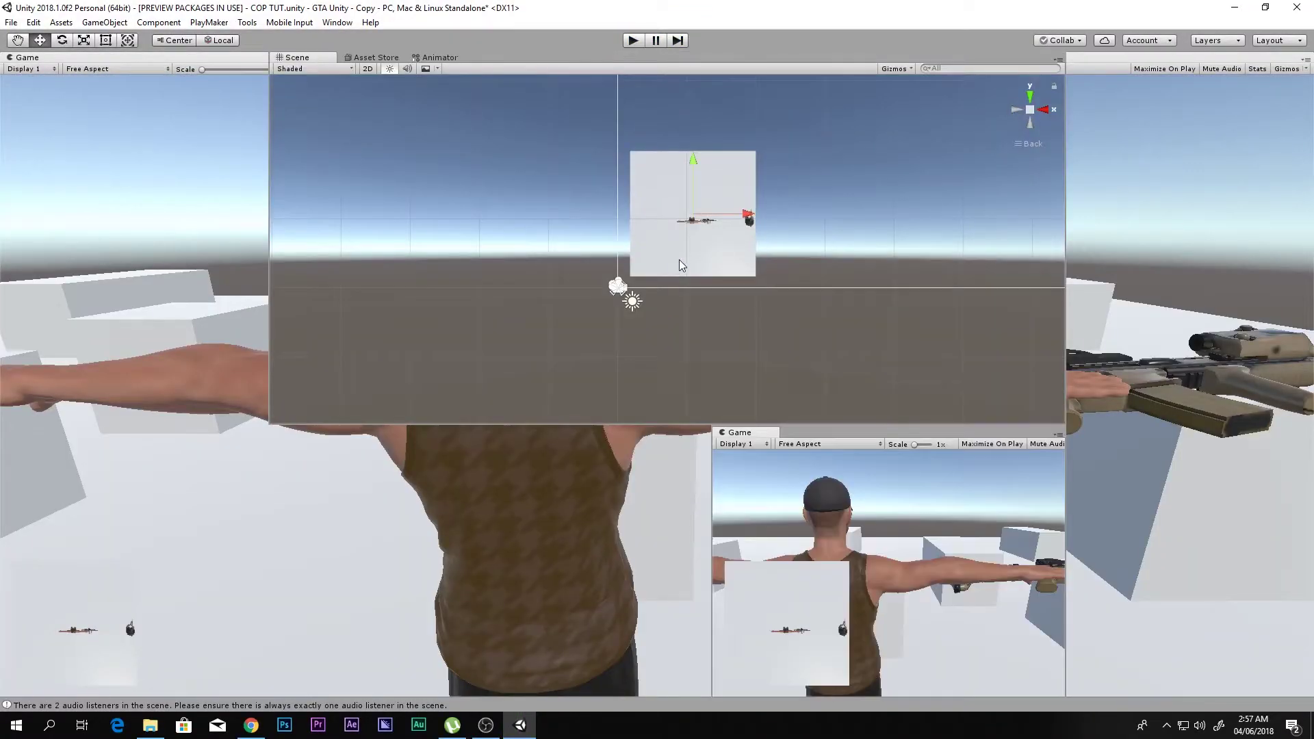
# Scale the RawImage uniformly to about 2.434 and move it to about Pos X 145.8, Pos Y 140.6
pyautogui.press('e')
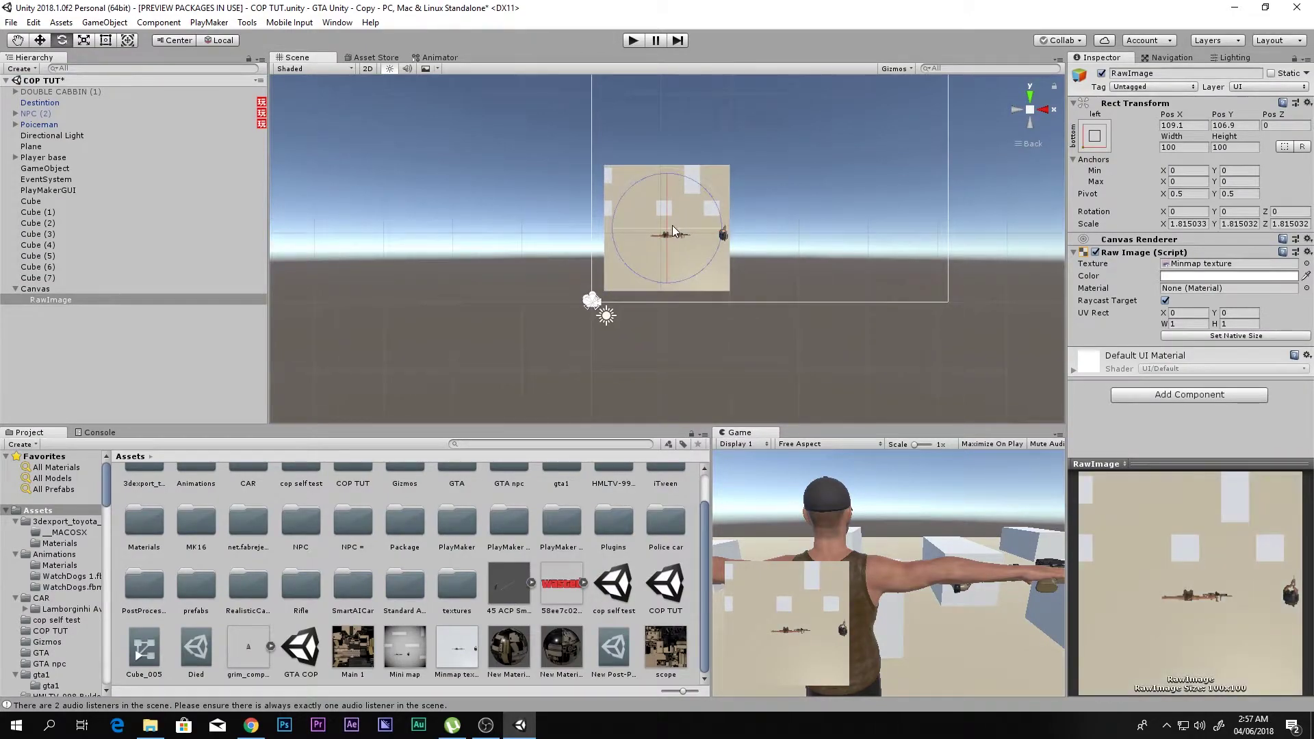
pyautogui.press('r')
pyautogui.moveTo(670, 226); pyautogui.dragTo(732, 228)
pyautogui.press('w')
pyautogui.moveTo(697, 187); pyautogui.dragTo(700, 163)
pyautogui.hotkey('shift', 'space')
pyautogui.hotkey('shift', 'space')
pyautogui.moveTo(748, 213); pyautogui.dragTo(752, 213)
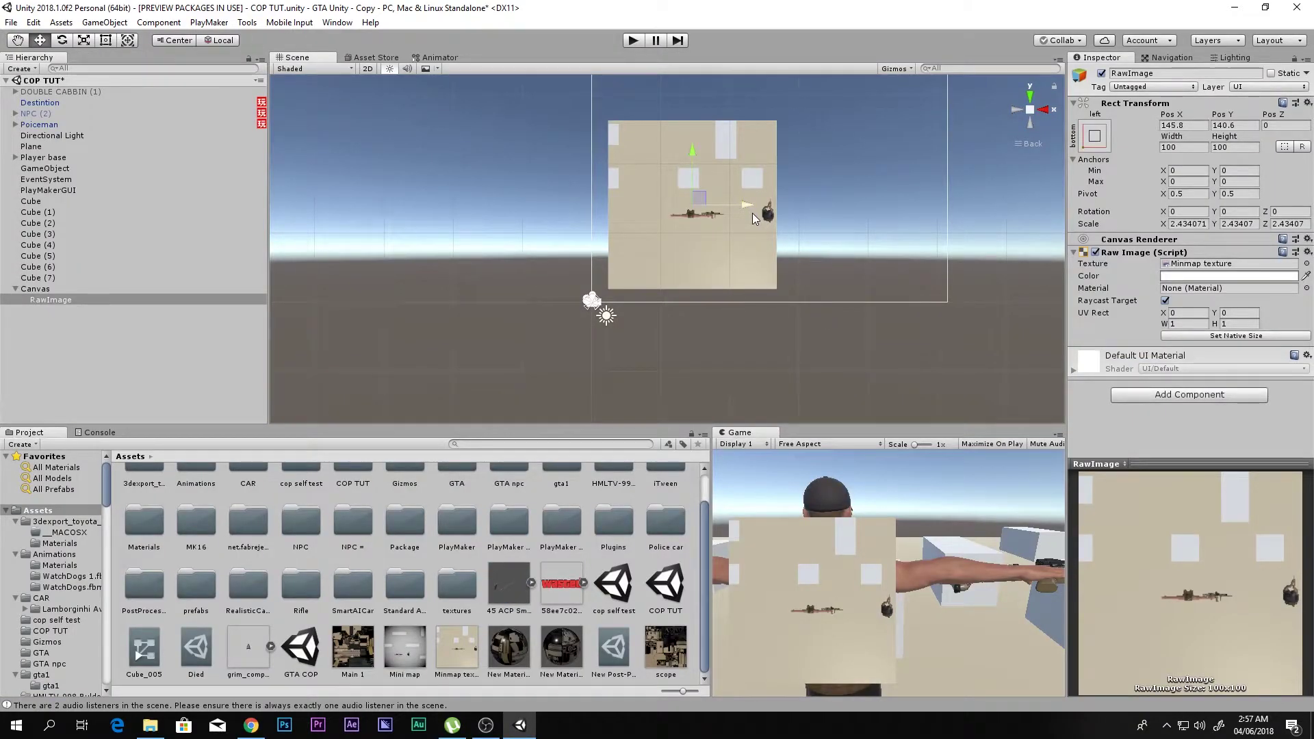
# Add a child UI Raw Image under the existing RawImage and scale it uniformly to about 1.054
pyautogui.rightClick(50, 299)
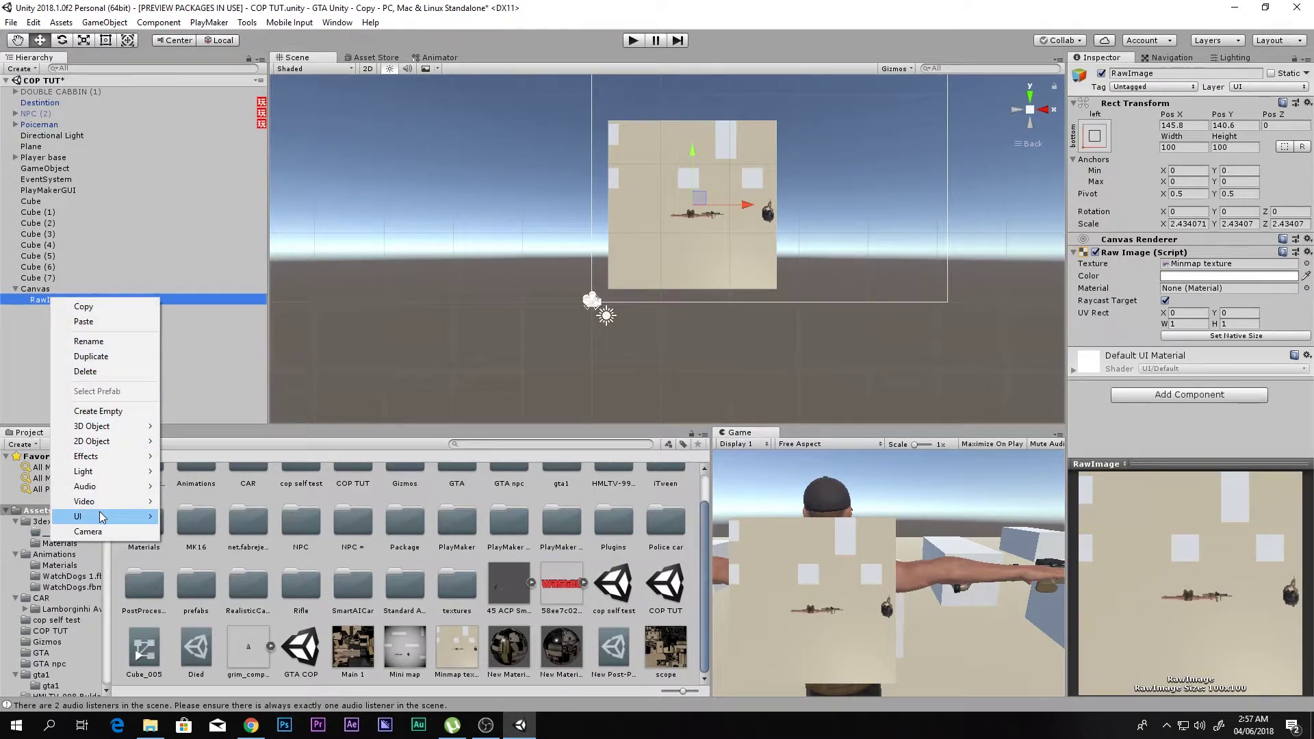
pyautogui.moveTo(100, 516)
pyautogui.click(186, 546)
pyautogui.press('e')
pyautogui.press('r')
pyautogui.moveTo(694, 204); pyautogui.dragTo(708, 201)
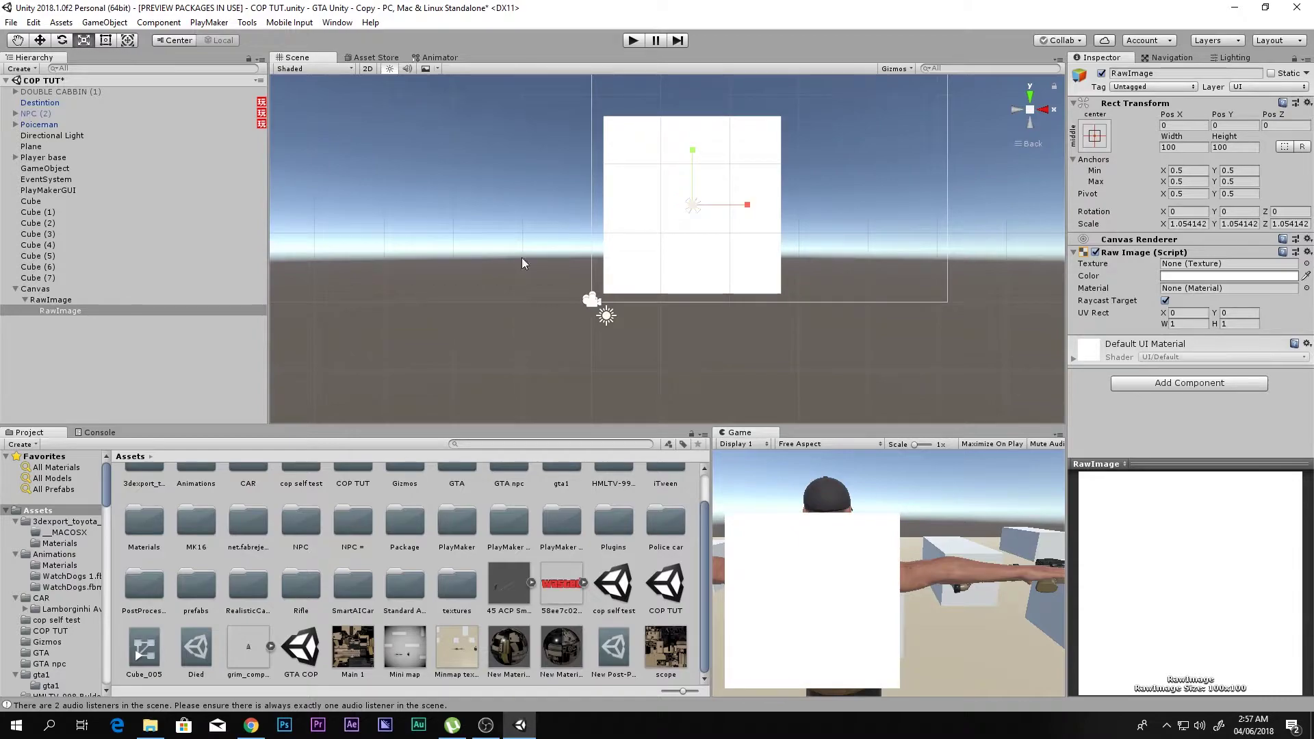
# Move the blank RawImage behind the map image at a scale of about 2.617 and make it the map image's parent
pyautogui.moveTo(55, 312); pyautogui.dragTo(55, 299)
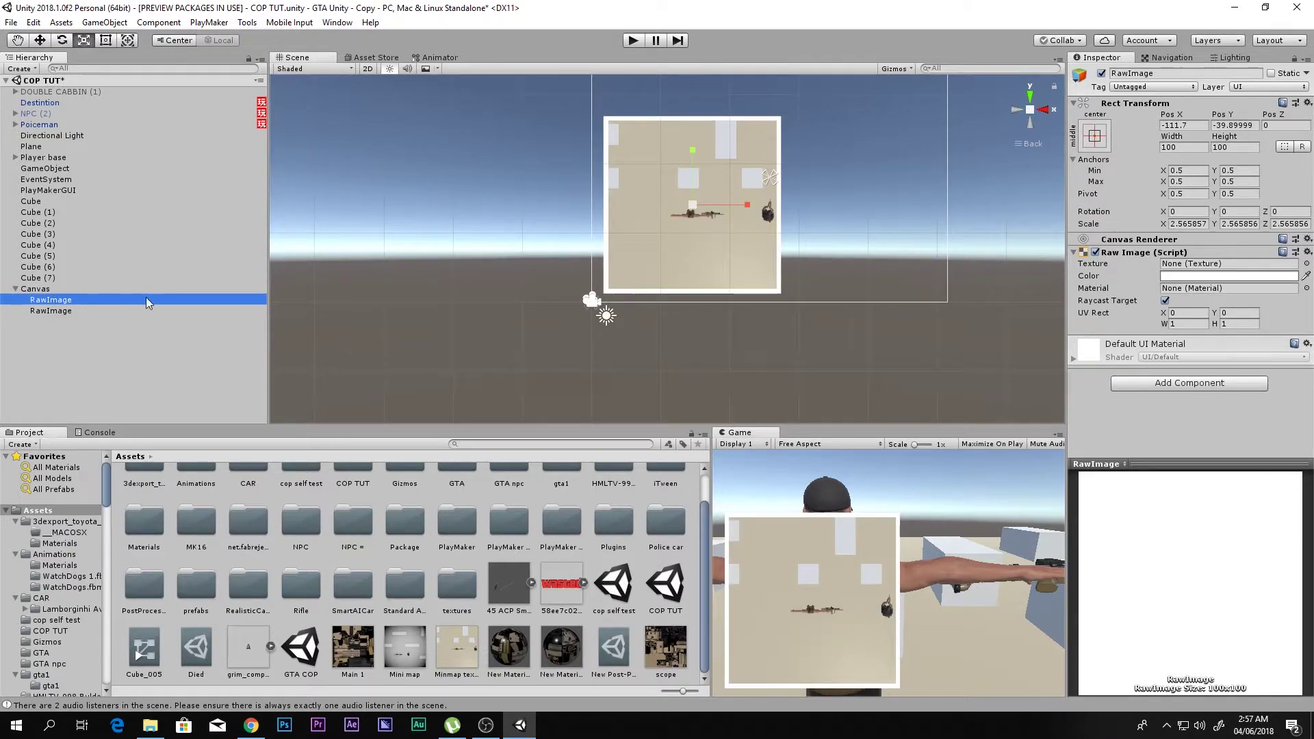
pyautogui.moveTo(692, 200); pyautogui.dragTo(696, 200)
pyautogui.moveTo(51, 311)
pyautogui.mouseDown()
pyautogui.moveTo(60, 317)
pyautogui.moveTo(55, 307)
pyautogui.mouseUp()
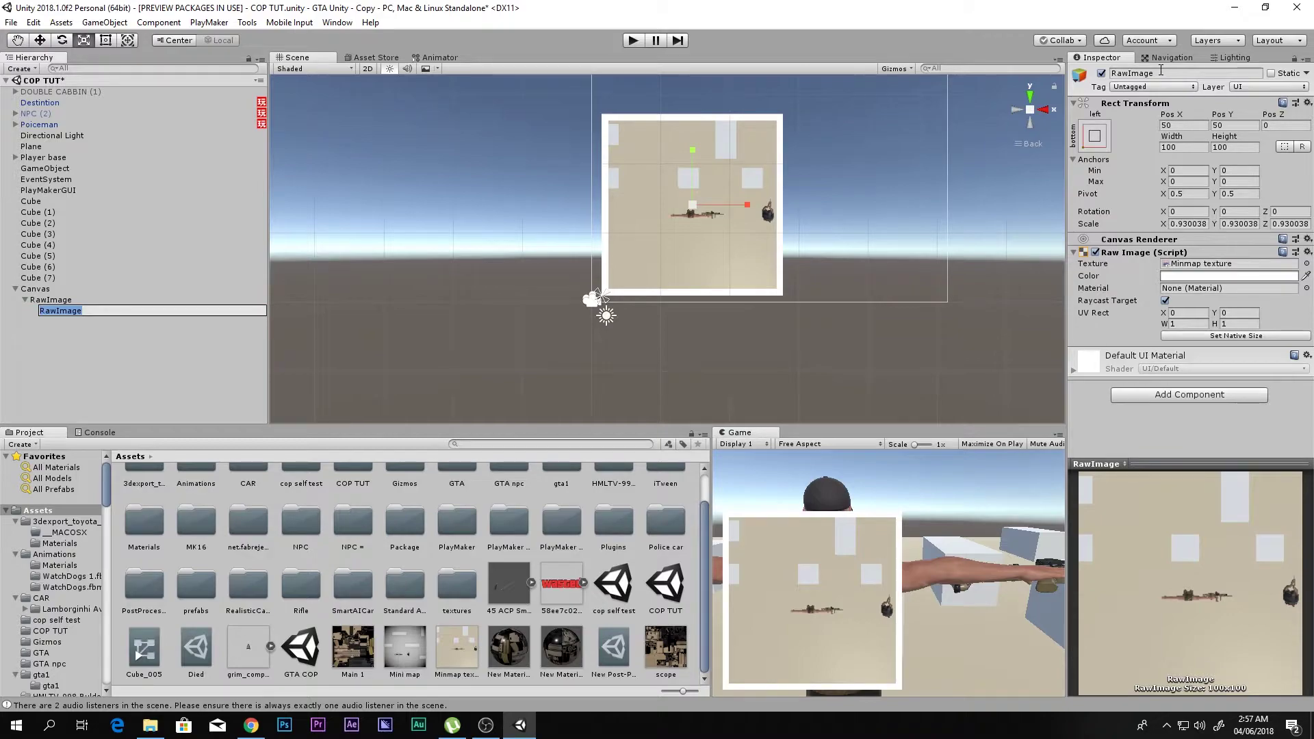
# Rename the map image as Minimap and its blank parent image as Borders
pyautogui.write('M')
pyautogui.press('Return')
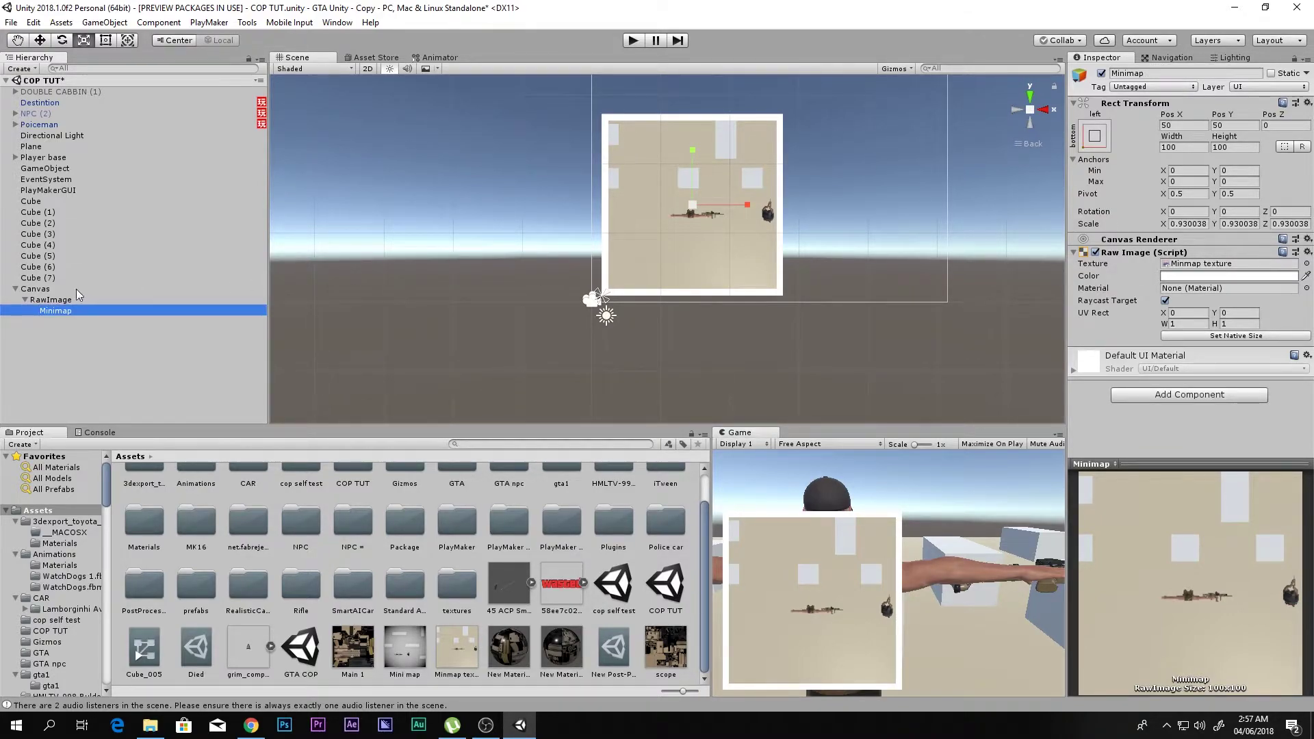
pyautogui.click(46, 301)
pyautogui.click(48, 301)
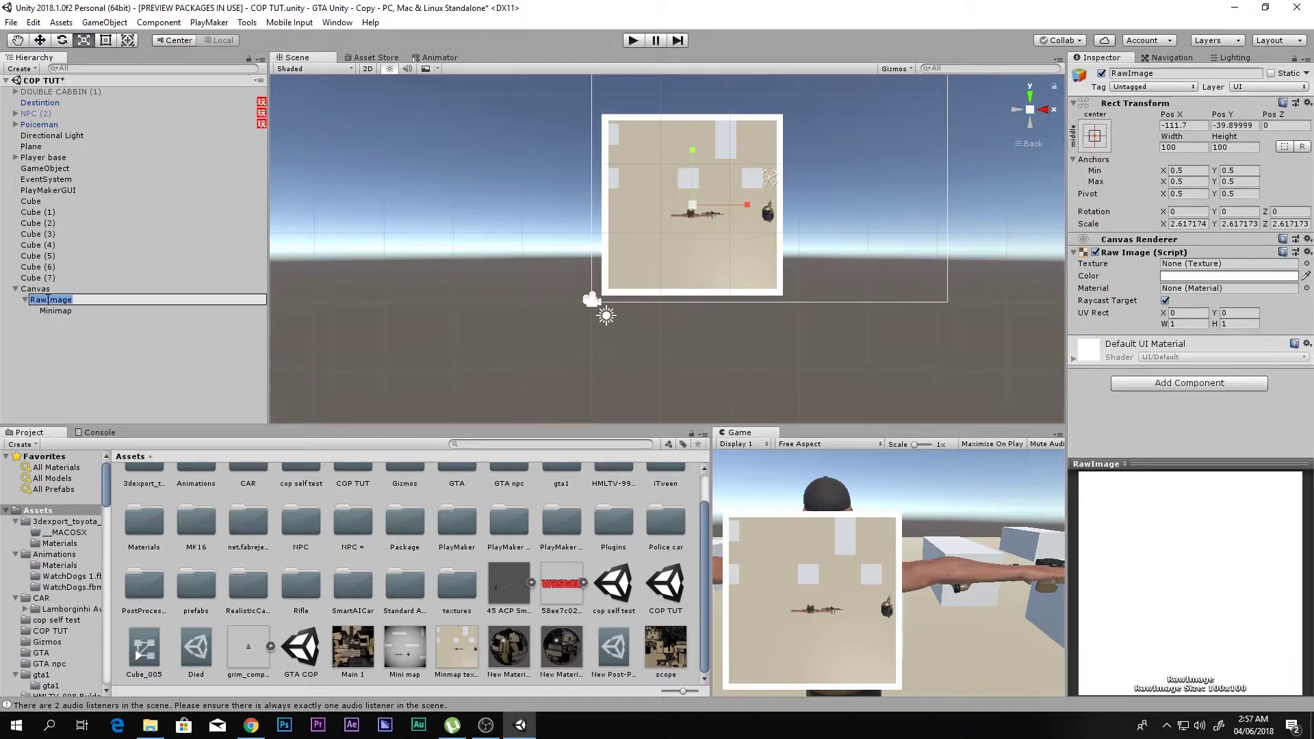
pyautogui.write('Borders')
pyautogui.press('Return')
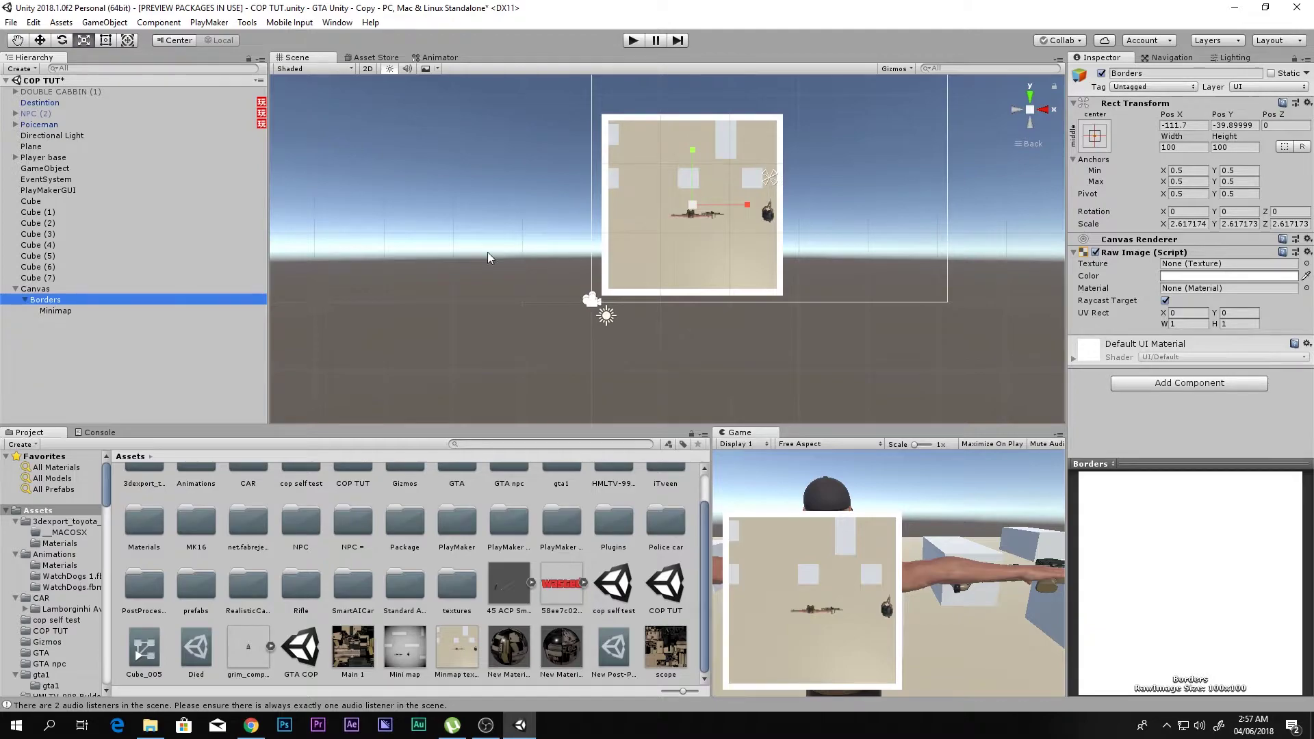
# Set the color of Borders to black (000000) and check the frame in the enlarged game view
pyautogui.click(1202, 277)
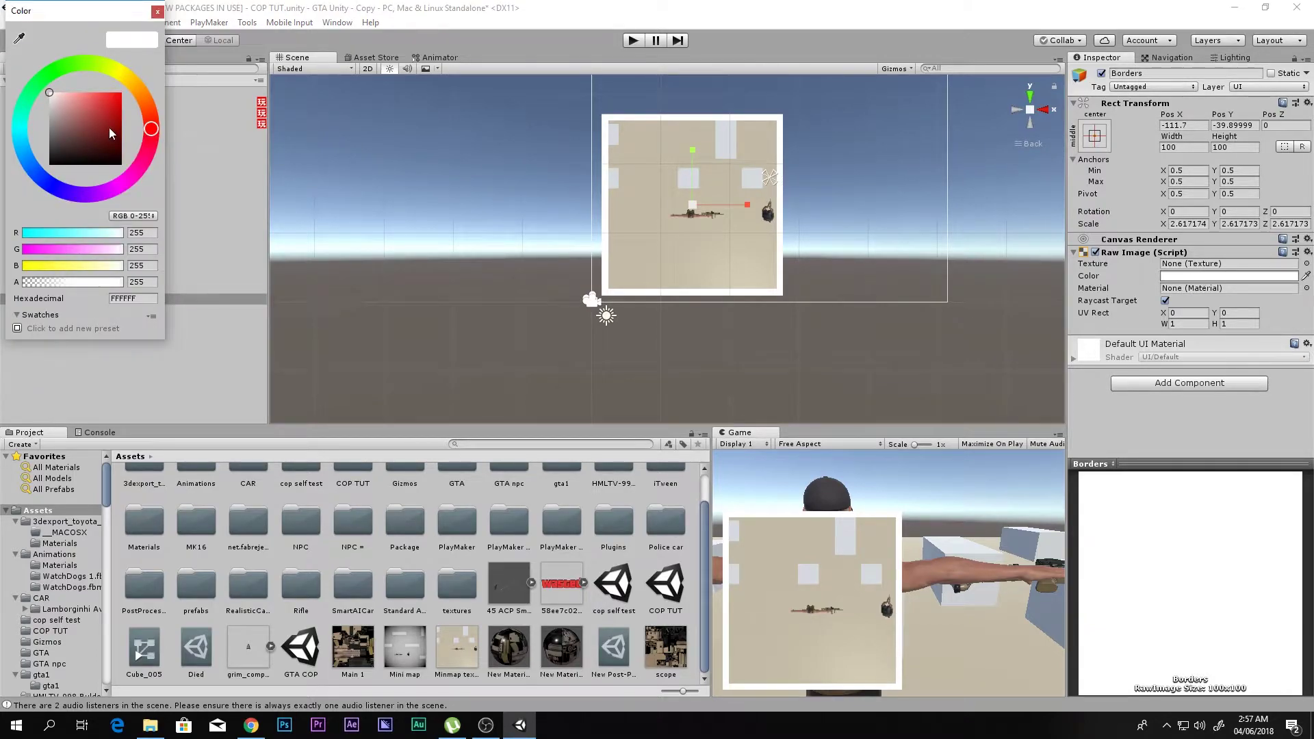
pyautogui.moveTo(109, 127); pyautogui.dragTo(45, 168)
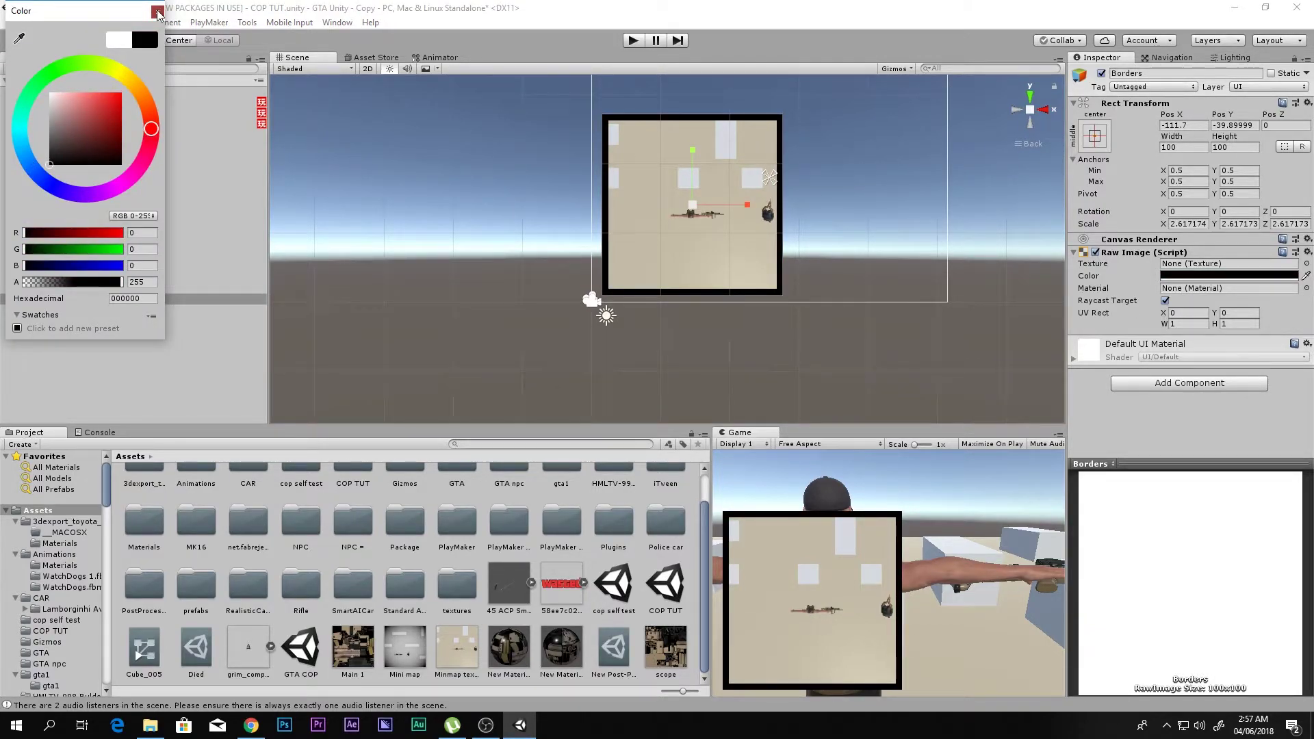
pyautogui.click(157, 11)
pyautogui.hotkey('shift', 'space')
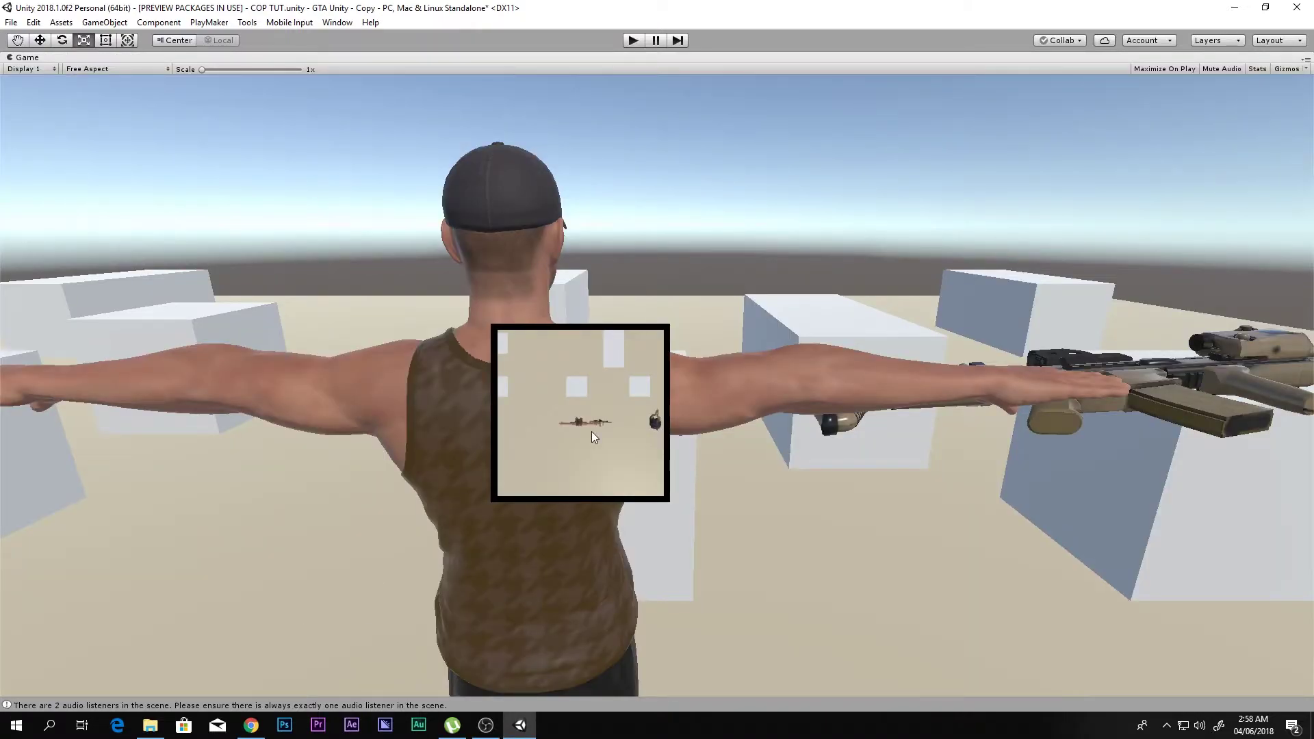
pyautogui.hotkey('shift', 'space')
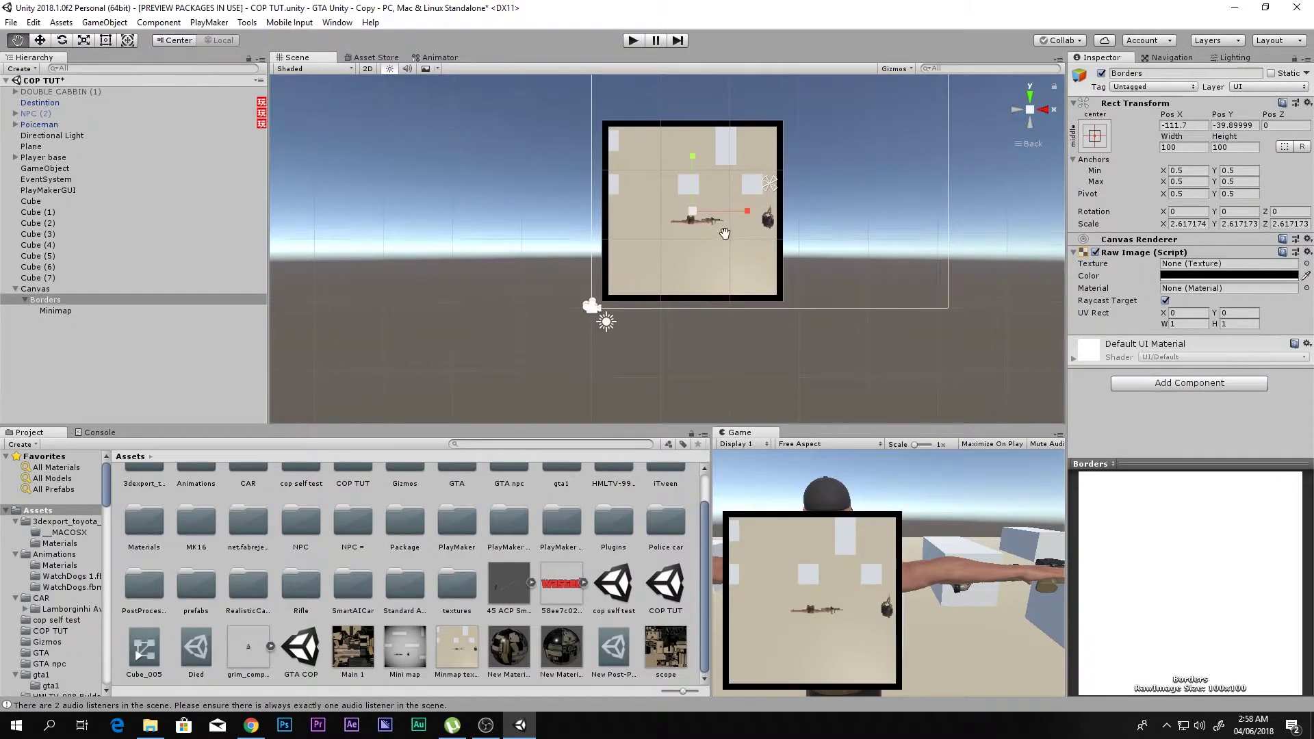
# Anchor Borders to the bottom-left corner of the canvas and check its placement in the enlarged game view
pyautogui.hotkey('shift', 'space')
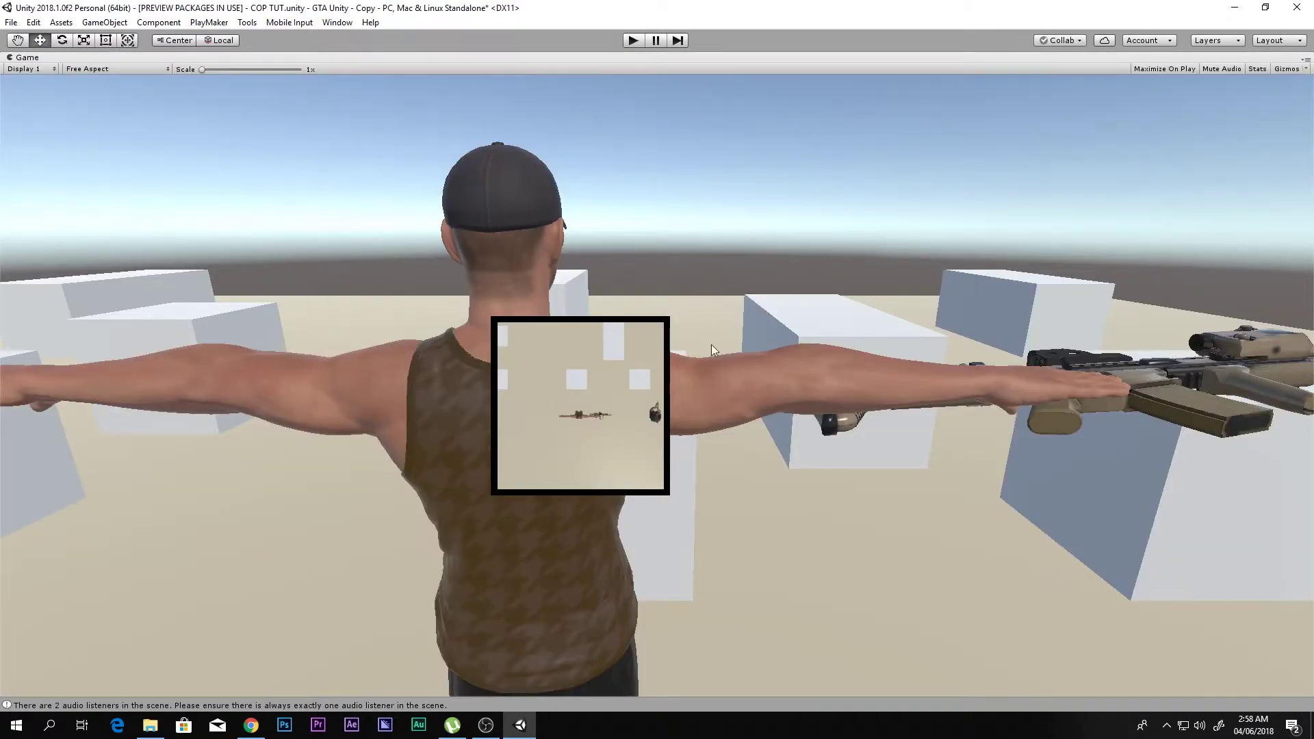
pyautogui.hotkey('shift', 'space')
pyautogui.click(1095, 136)
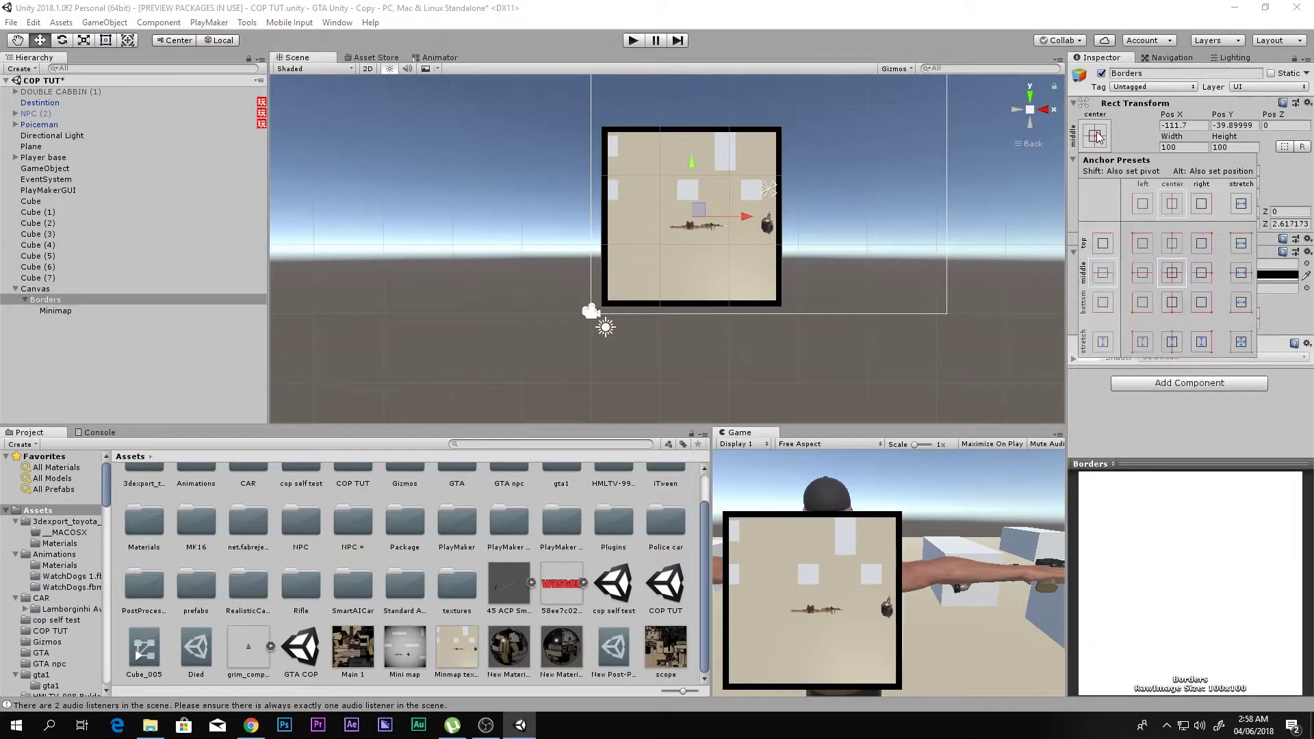
pyautogui.click(1143, 304)
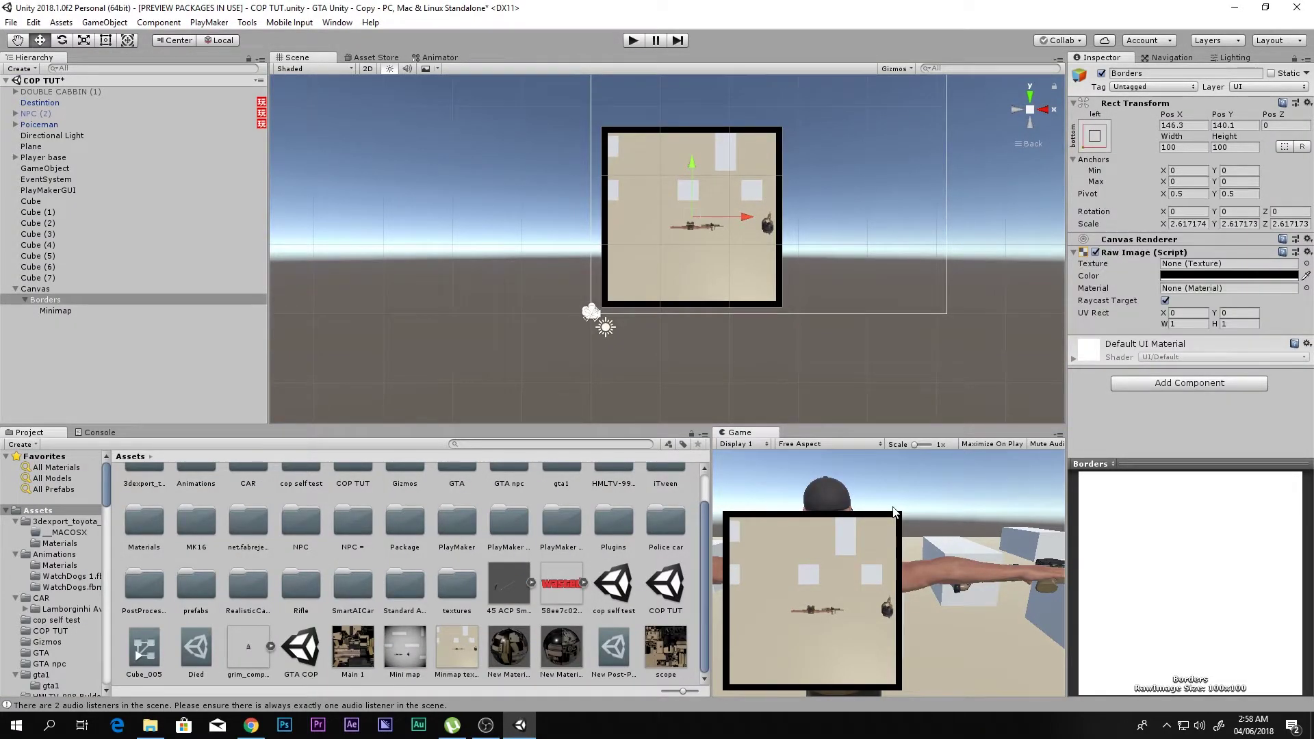
pyautogui.hotkey('shift', 'space')
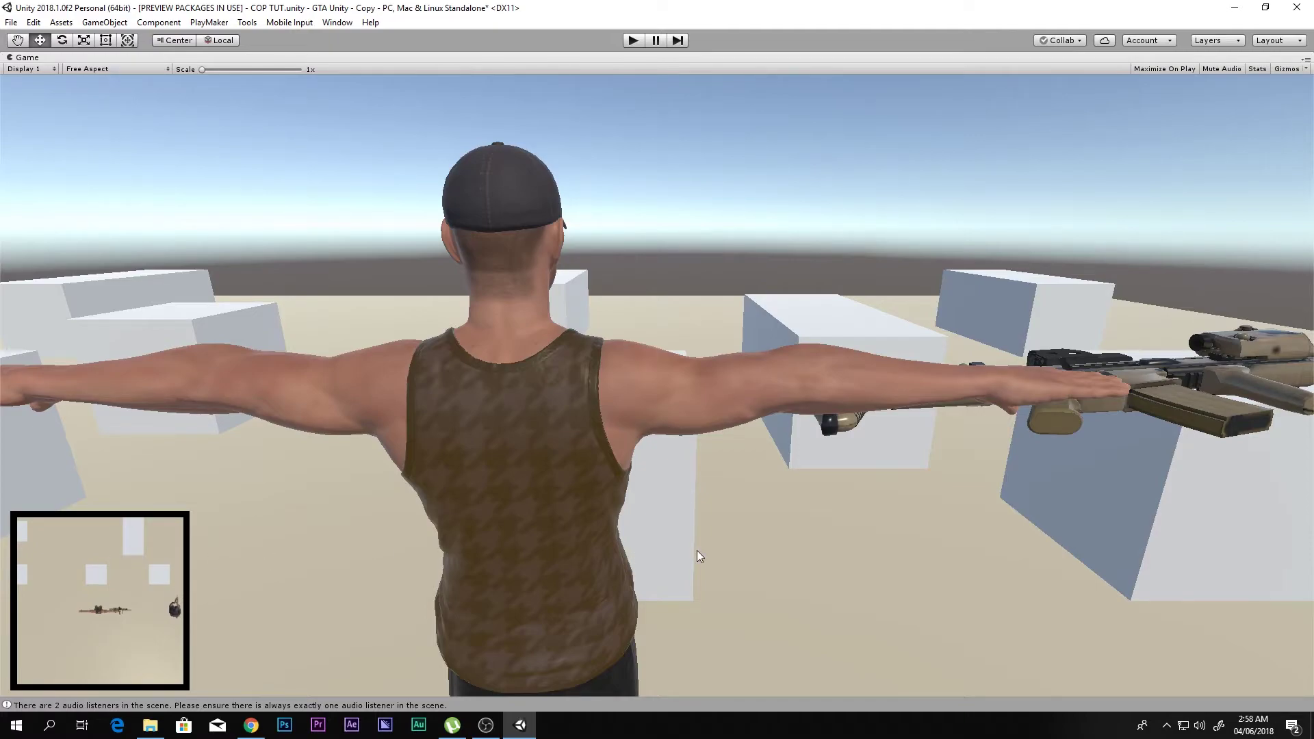
pyautogui.hotkey('shift', 'space')
# Anchor Minimap to the middle center of Borders and check it in the enlarged game view
pyautogui.click(61, 311)
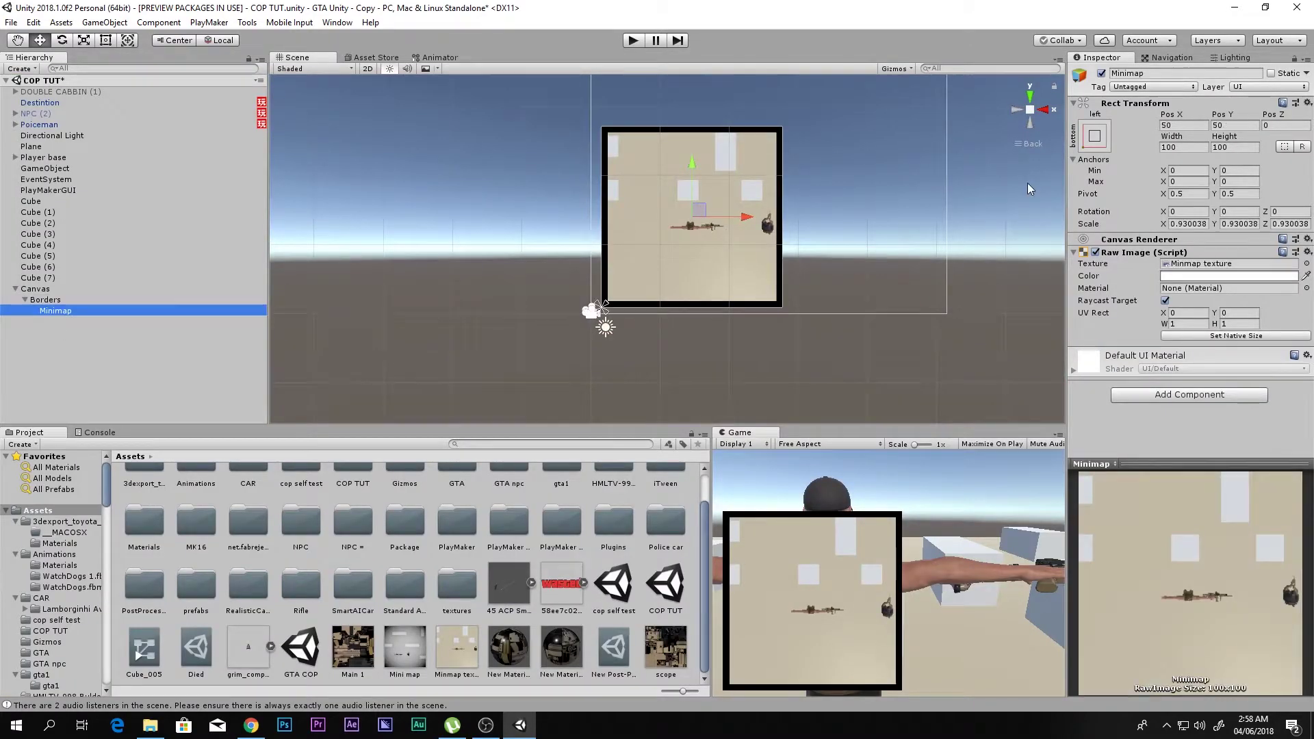
pyautogui.click(1095, 137)
pyautogui.click(1172, 204)
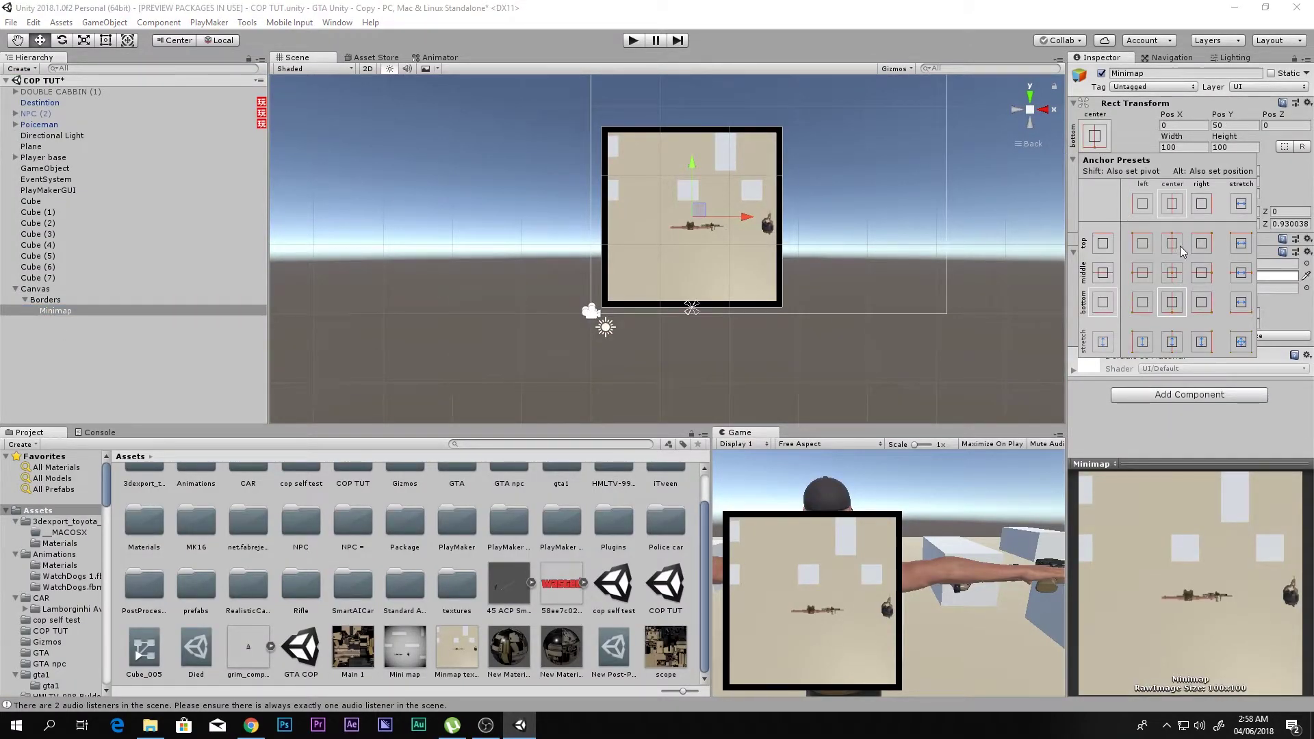
pyautogui.click(1175, 273)
pyautogui.click(832, 567)
pyautogui.hotkey('shift', 'space')
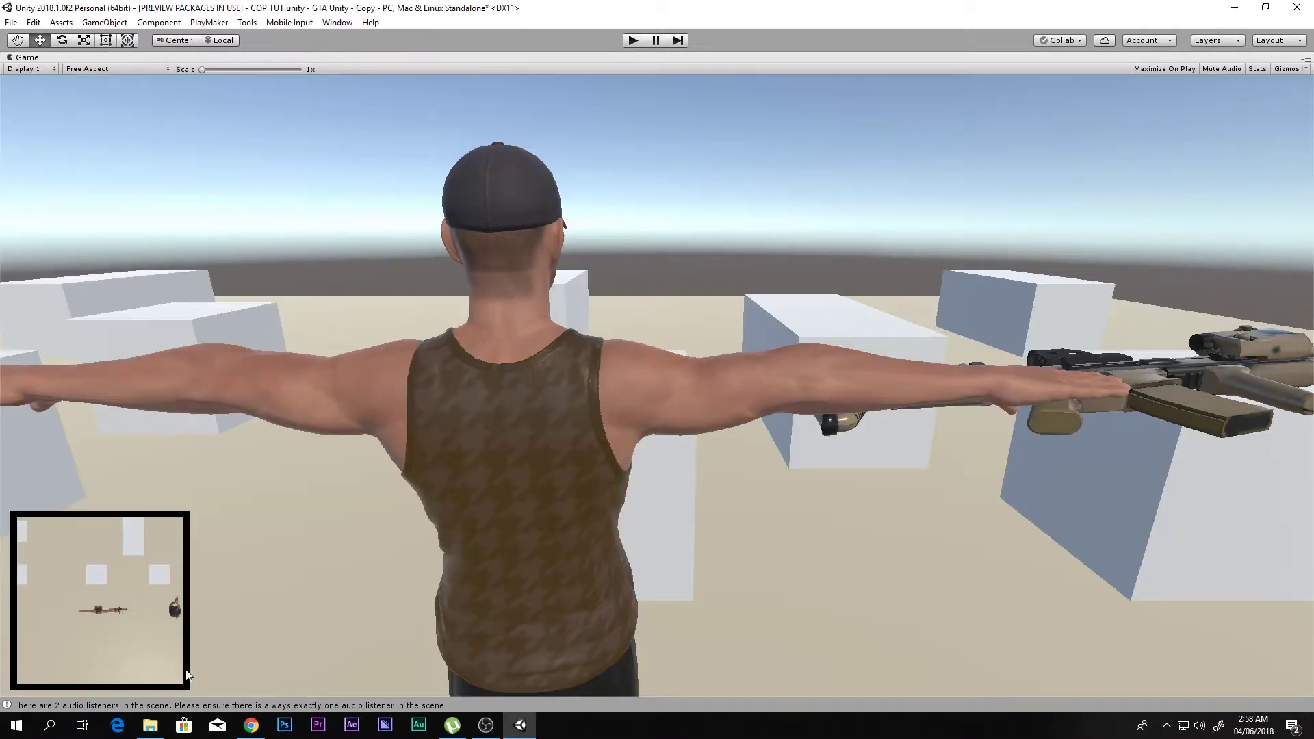
# Play-test the minimap by running the character around the scene, stop the game, and save the COP TUT scene
pyautogui.hotkey('ctrl', 'p')
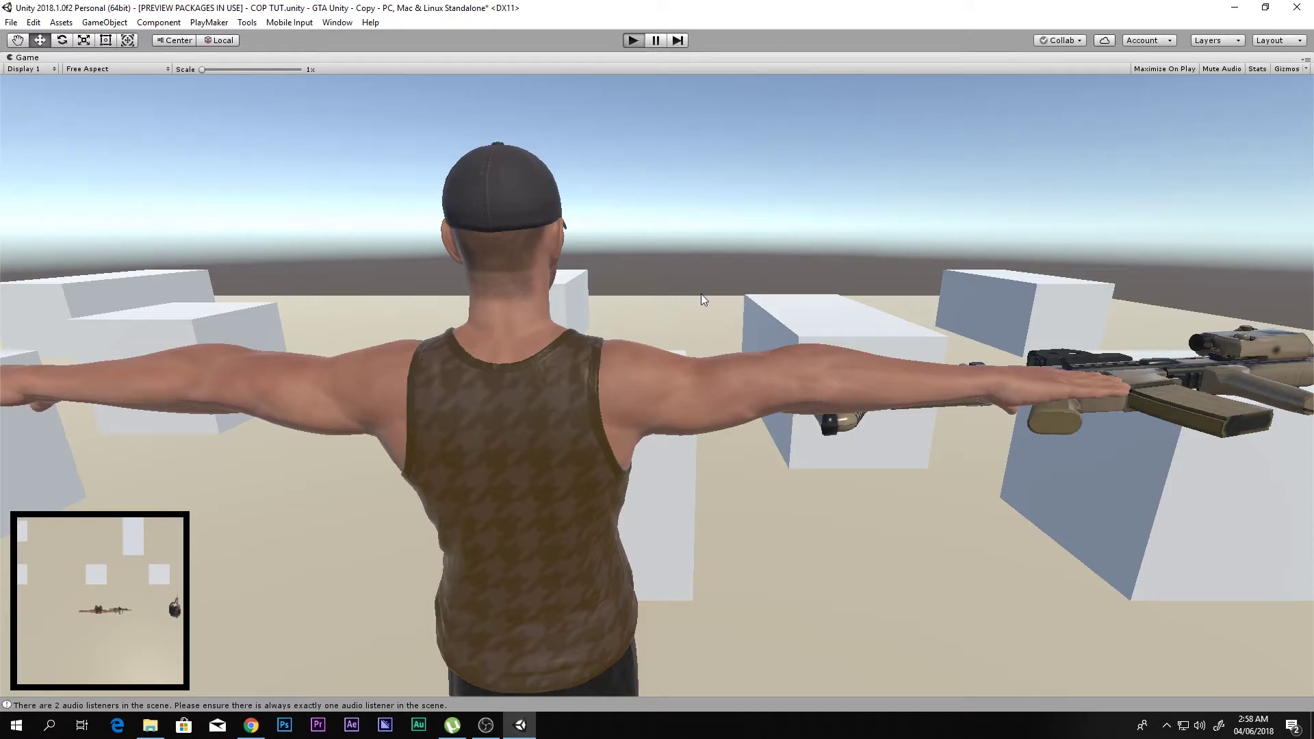
pyautogui.press('w')
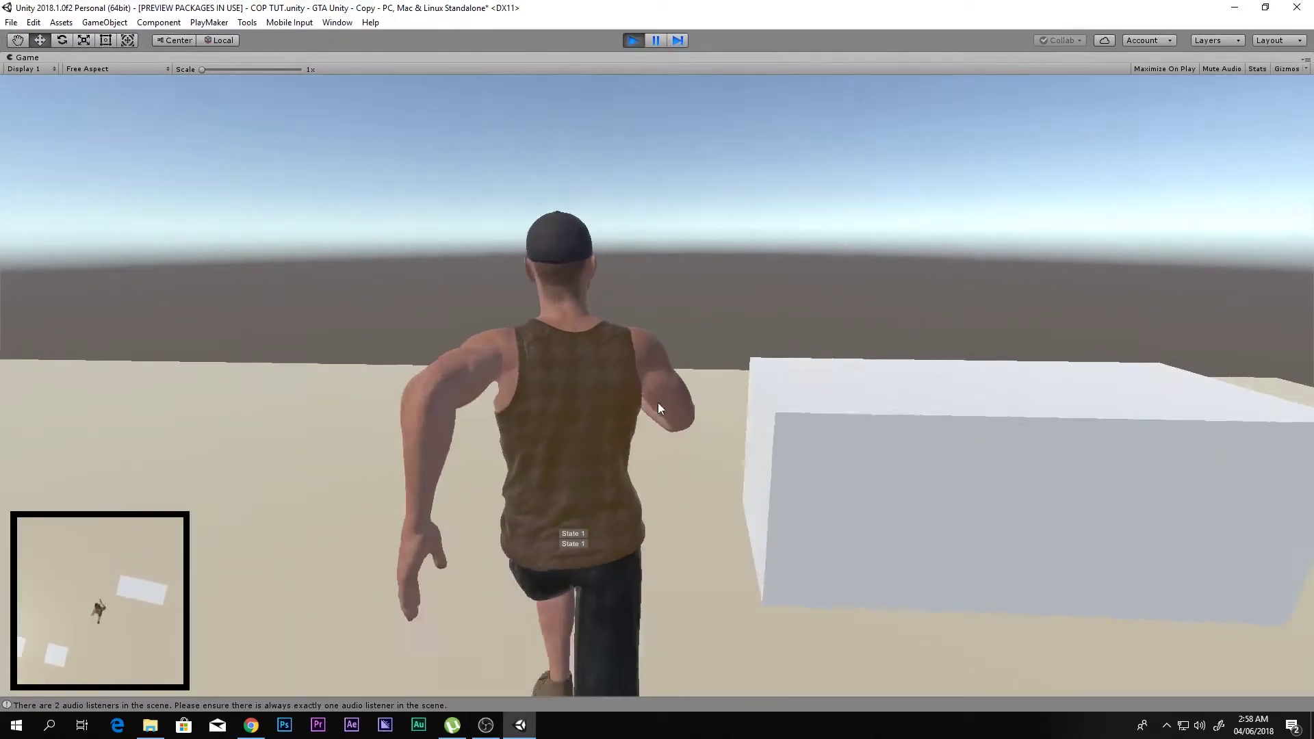
pyautogui.press('a')
pyautogui.press('w')
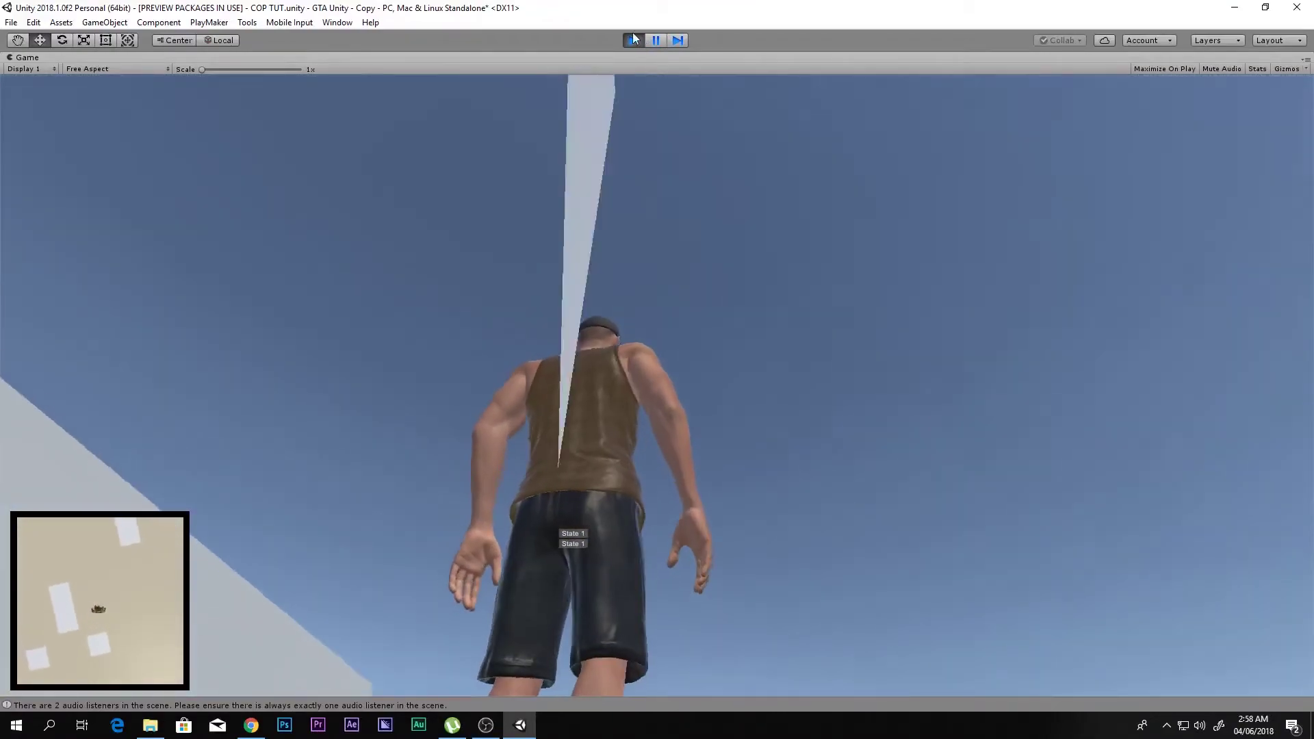
pyautogui.click(633, 39)
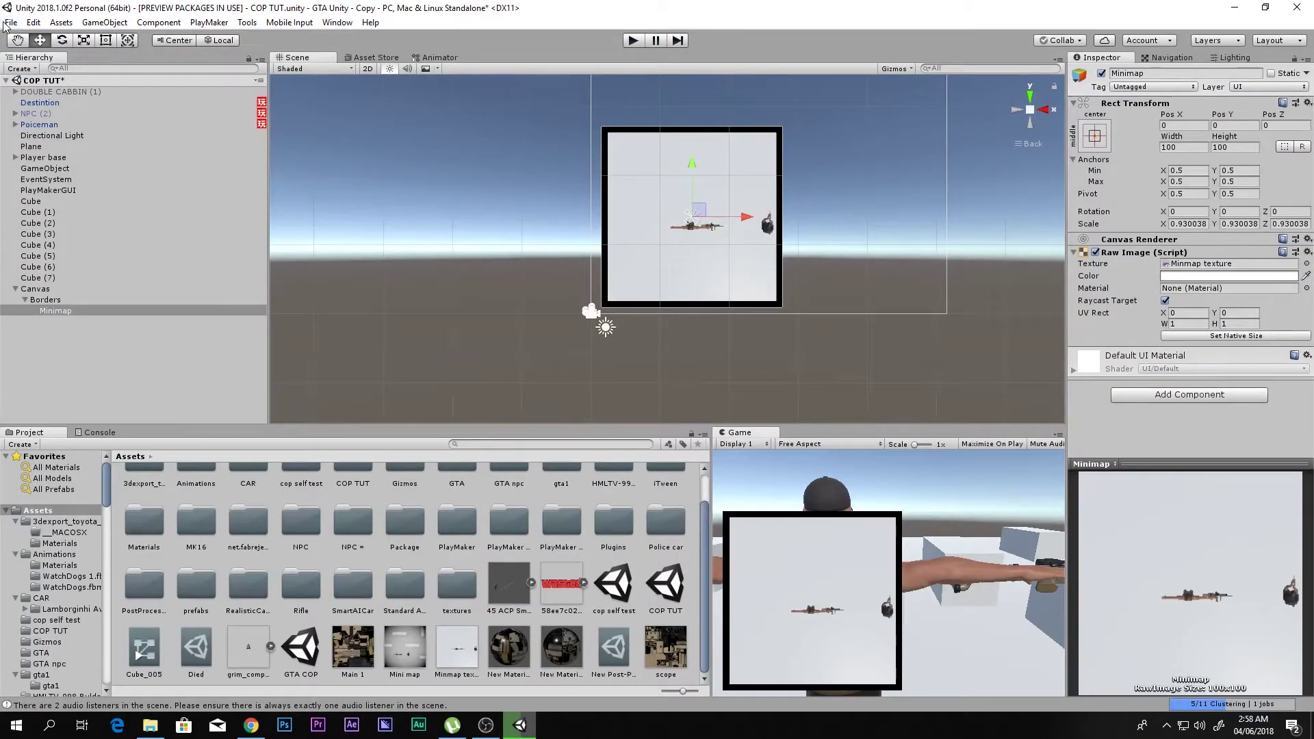
pyautogui.click(11, 22)
pyautogui.click(19, 73)
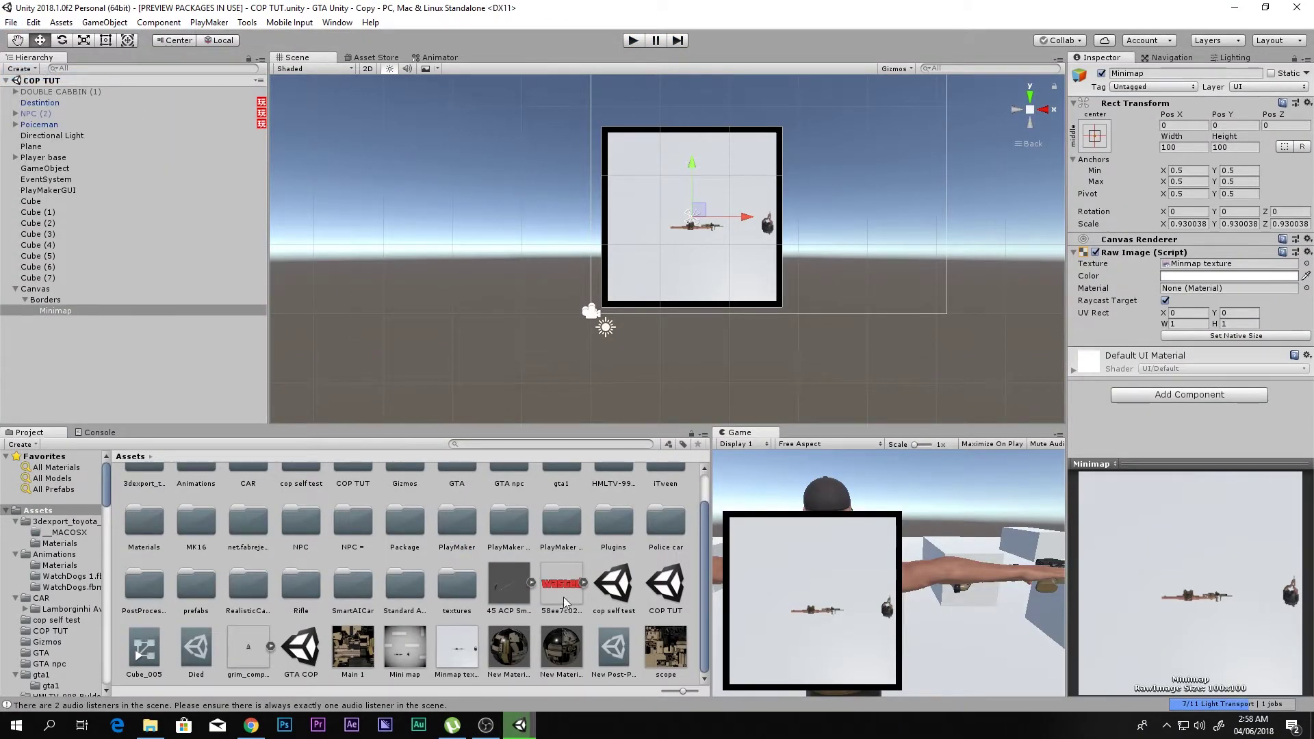
# Open the cop self test scene to view its minimap in the enlarged game view, and reopen the COP TUT scene
pyautogui.doubleClick(614, 585)
pyautogui.hotkey('shift', 'space')
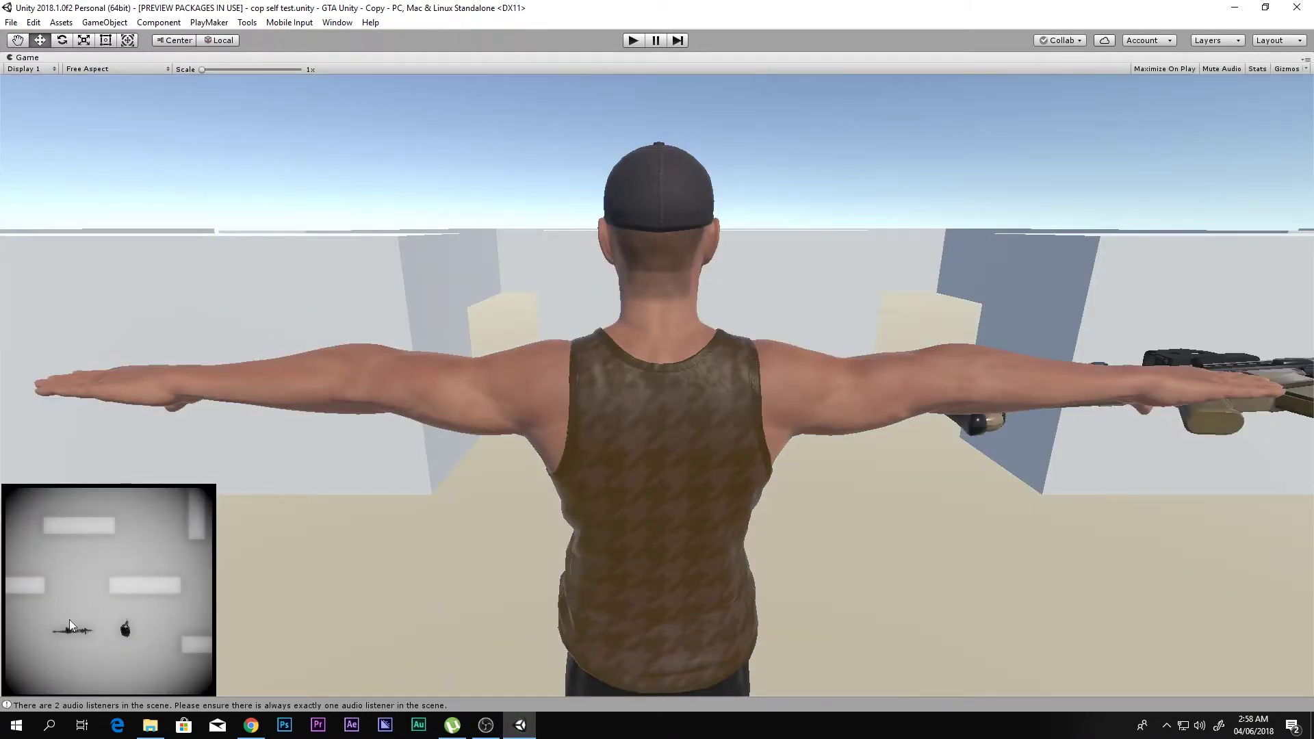
pyautogui.hotkey('shift', 'space')
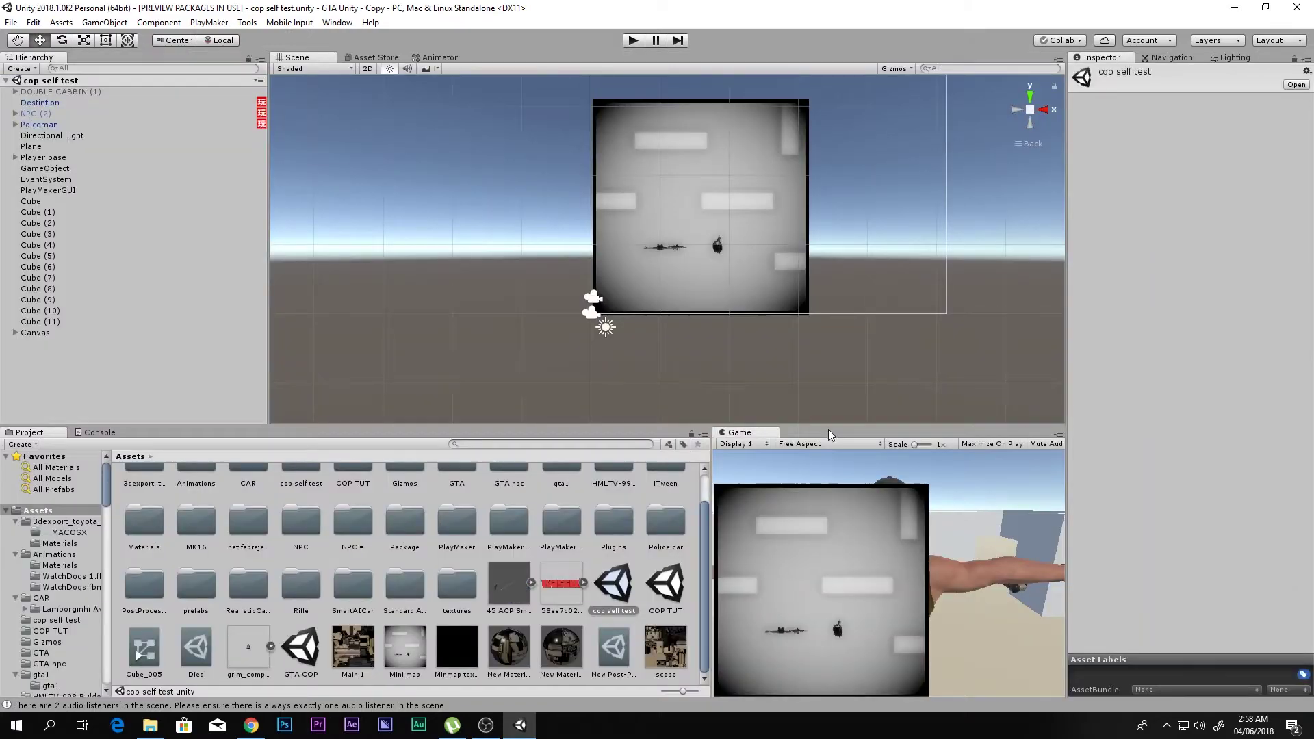
pyautogui.doubleClick(665, 585)
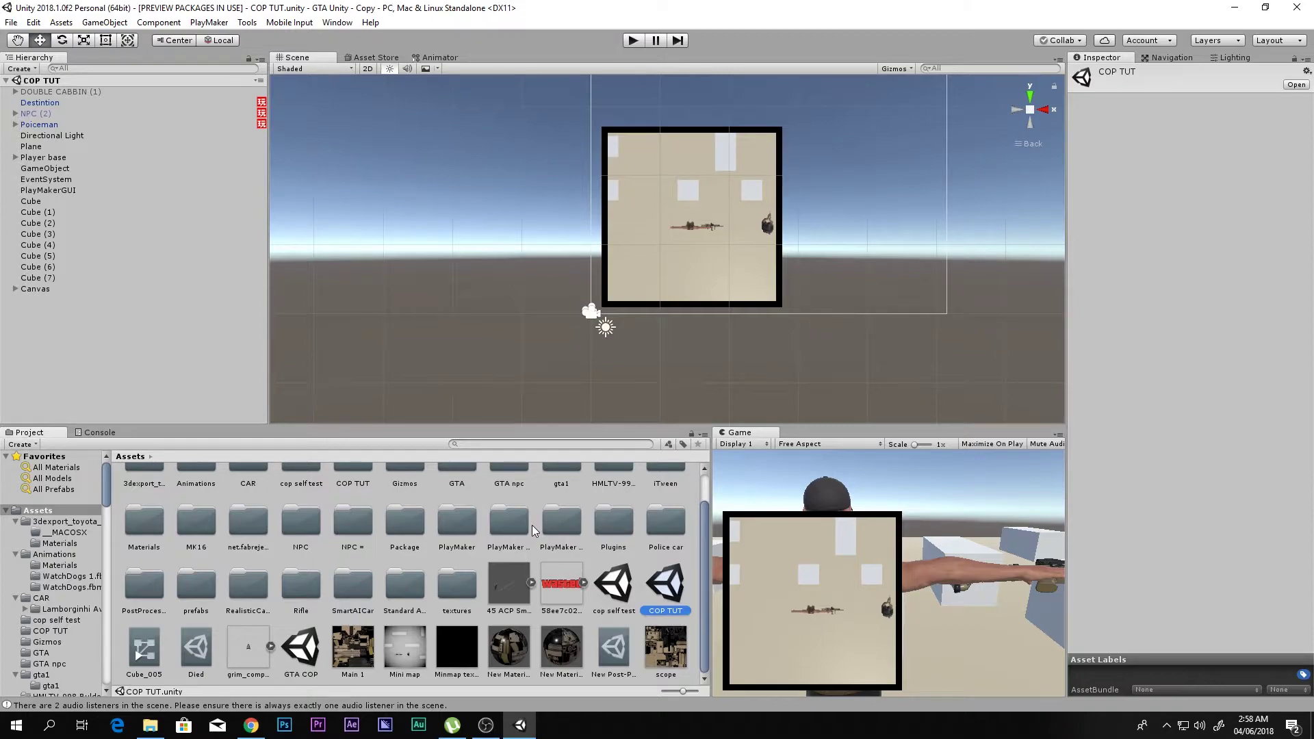
# Search the Asset Store for Post processing, open the free Unity Technologies package, and return to the scene view
pyautogui.click(141, 601)
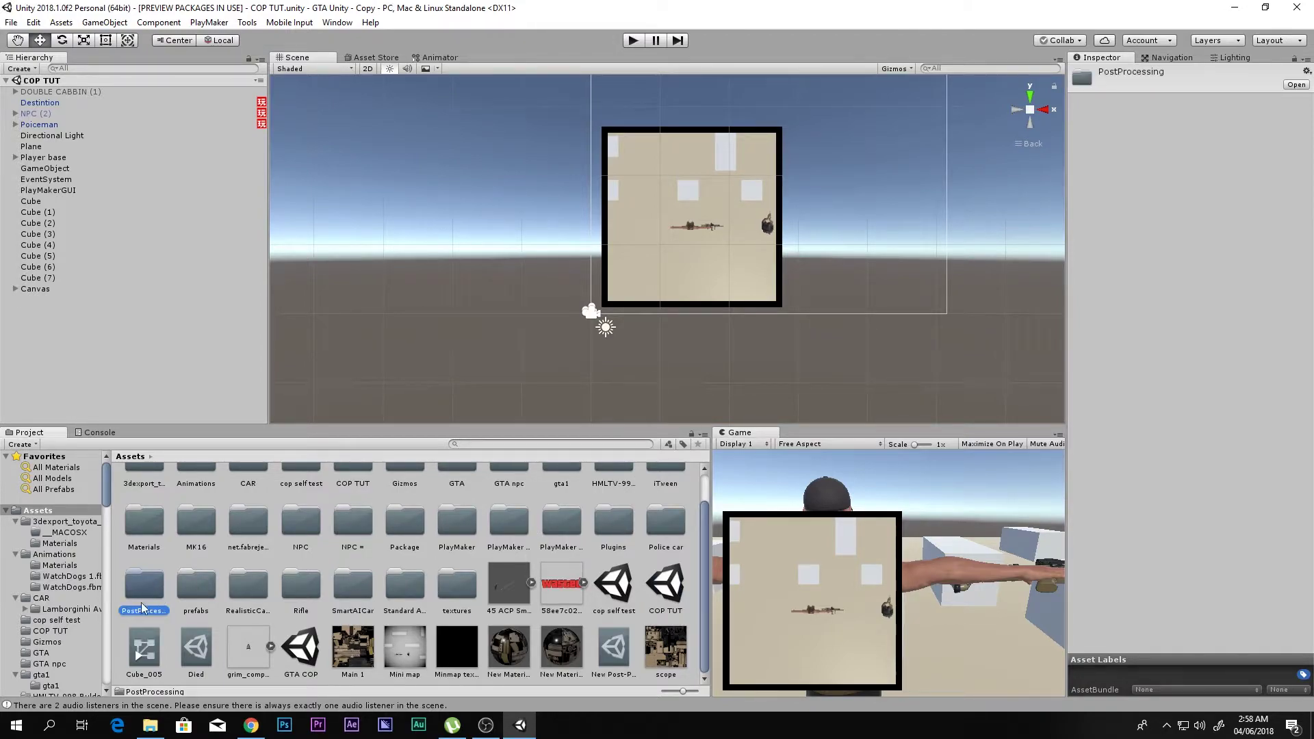
pyautogui.click(383, 58)
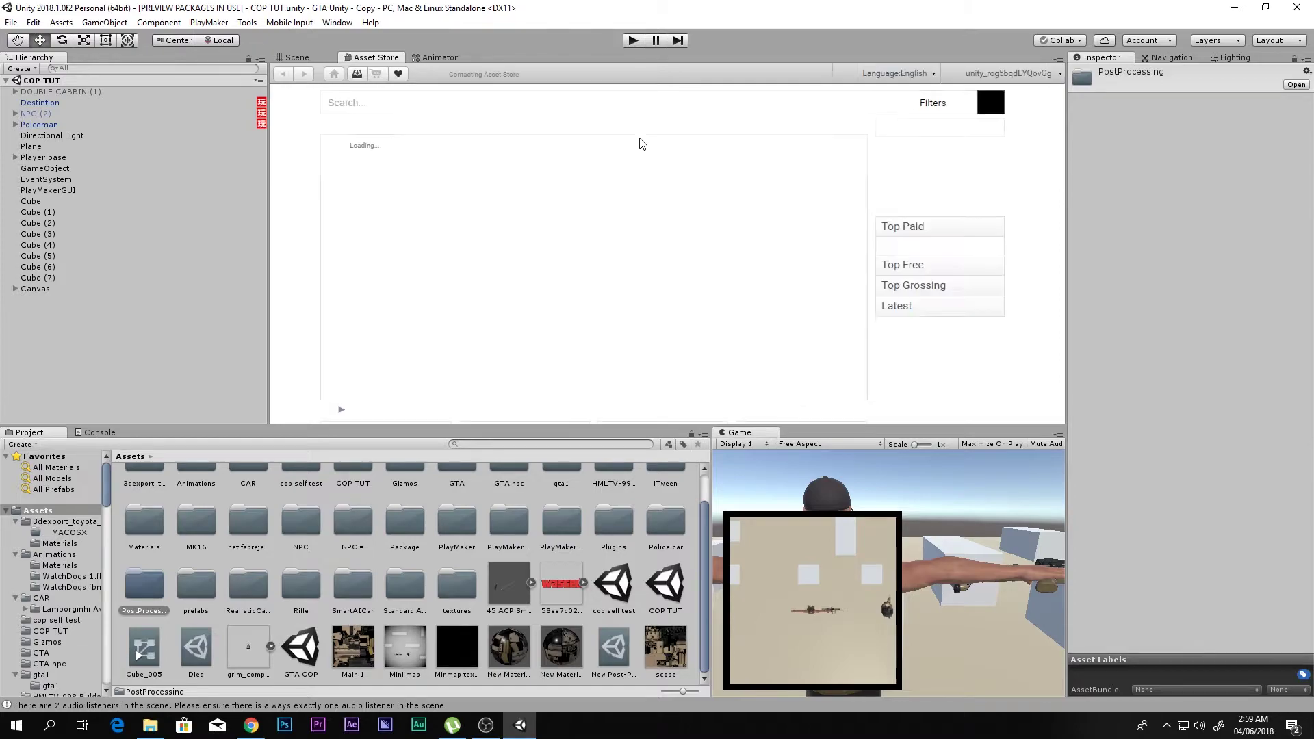
pyautogui.click(427, 103)
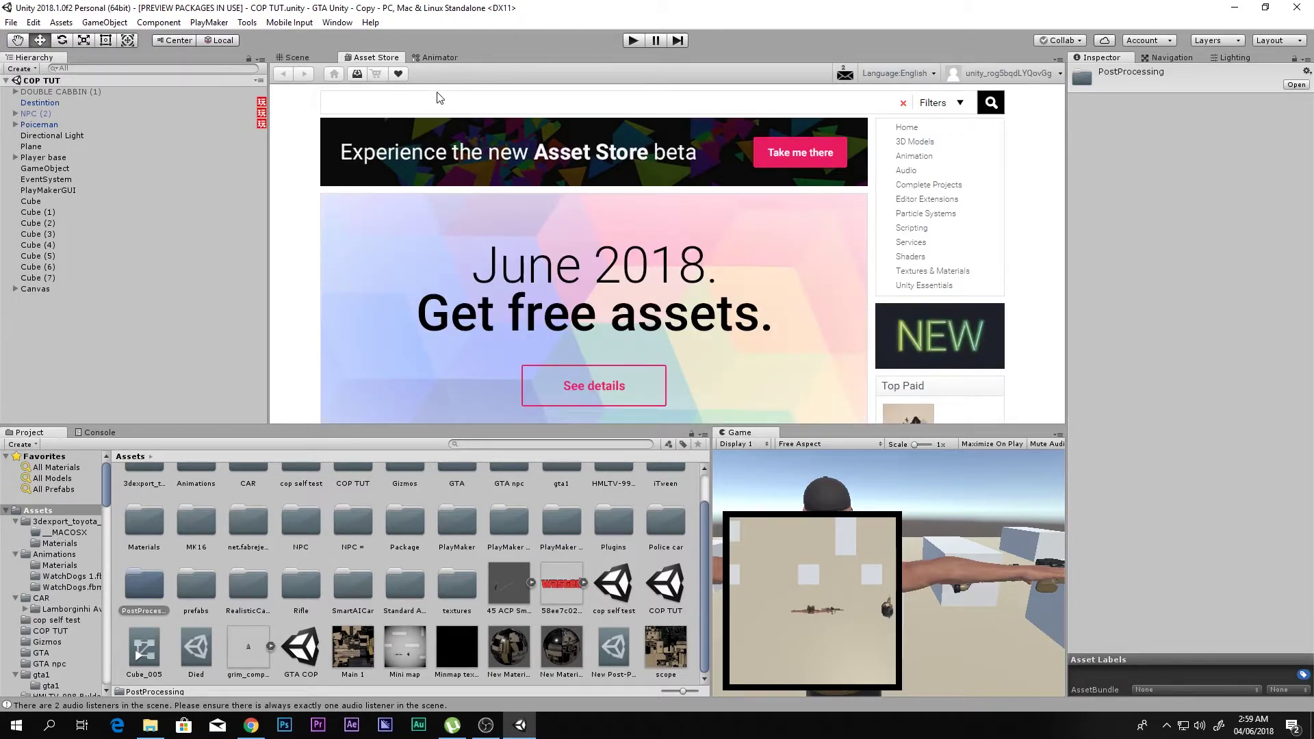
pyautogui.write('Pso t')
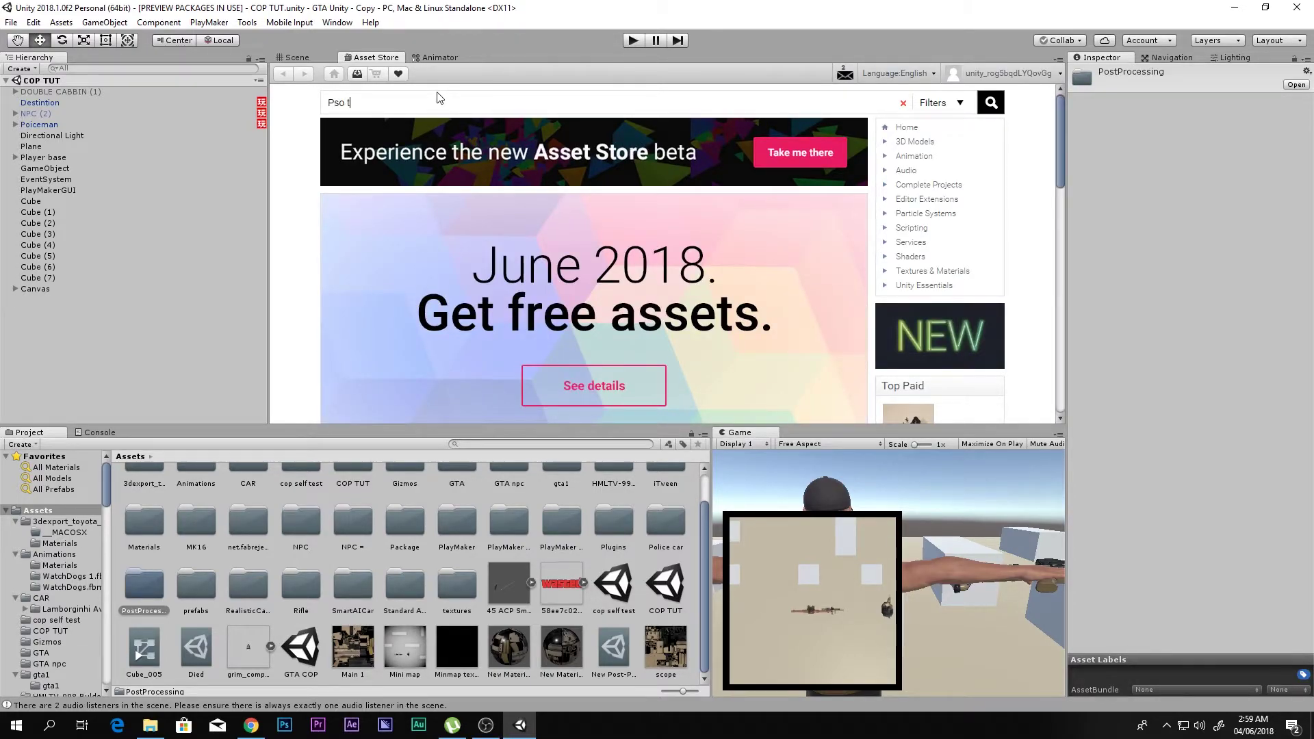
pyautogui.write('ost proc')
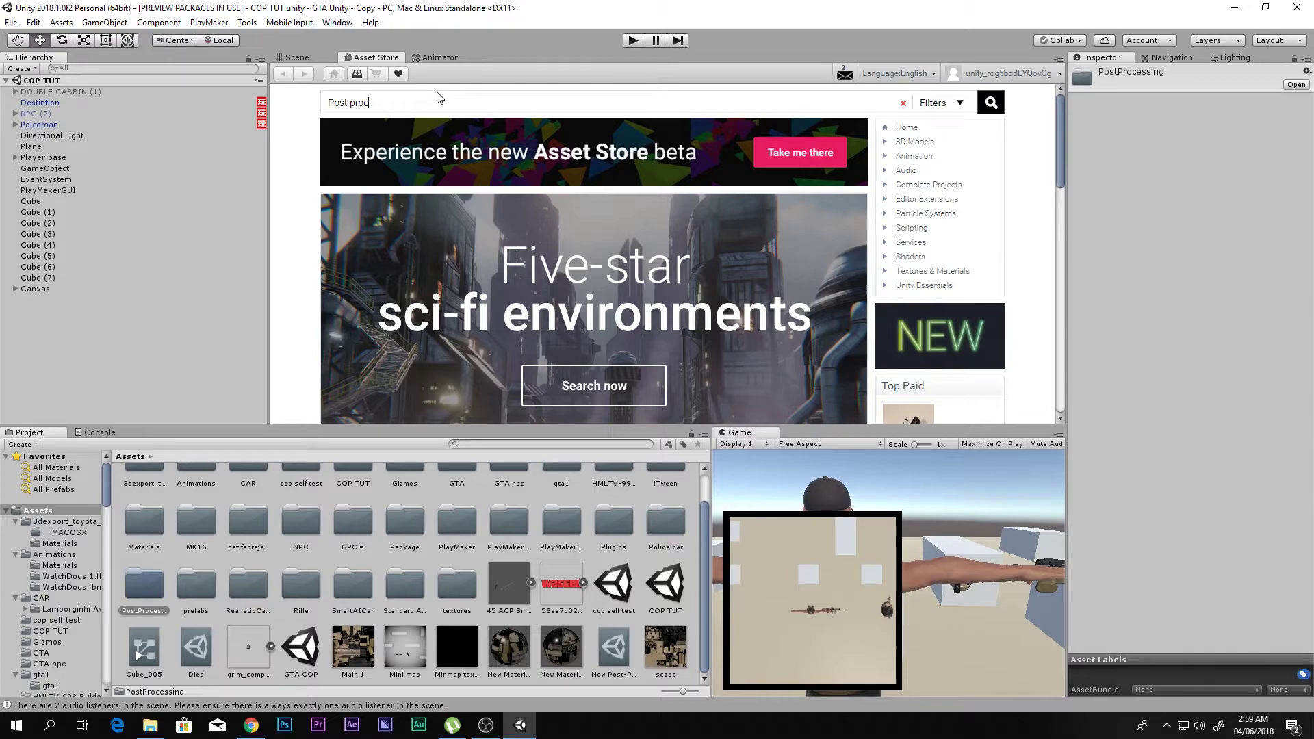
pyautogui.write('essing')
pyautogui.press('Return')
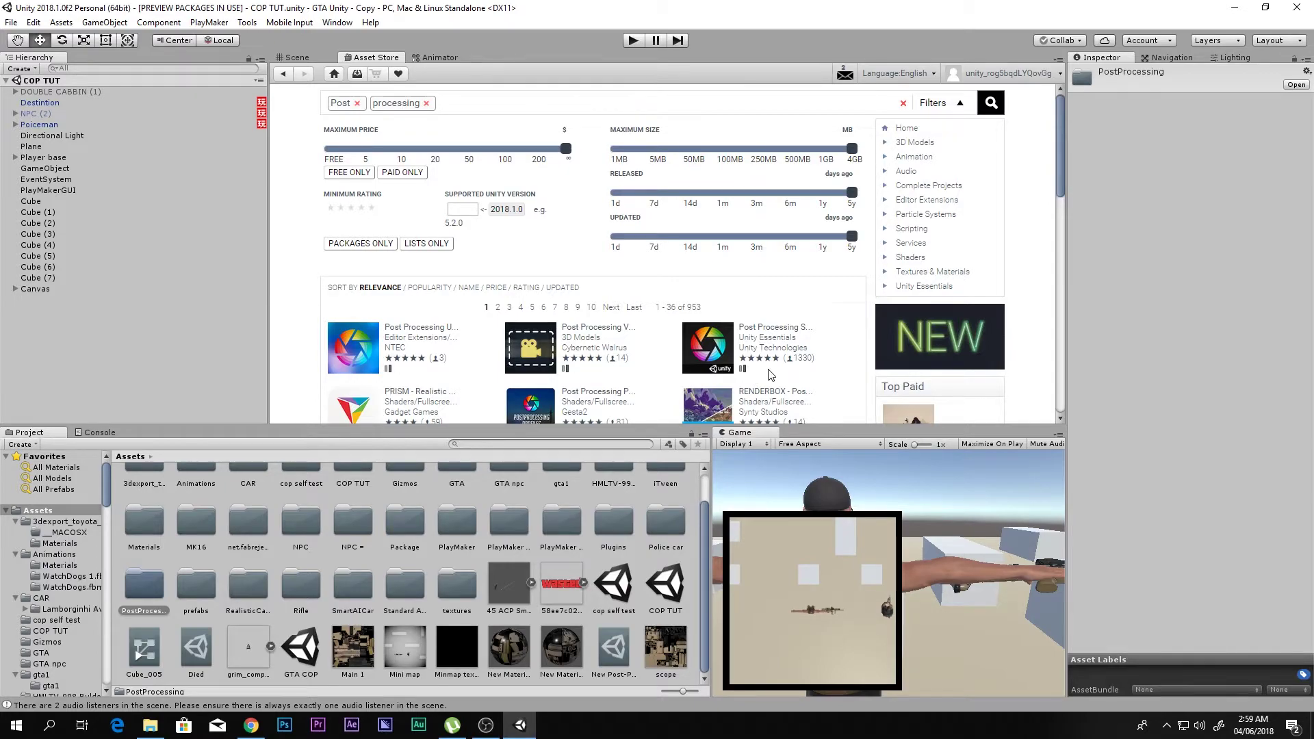
pyautogui.scroll(-3, 773, 369)
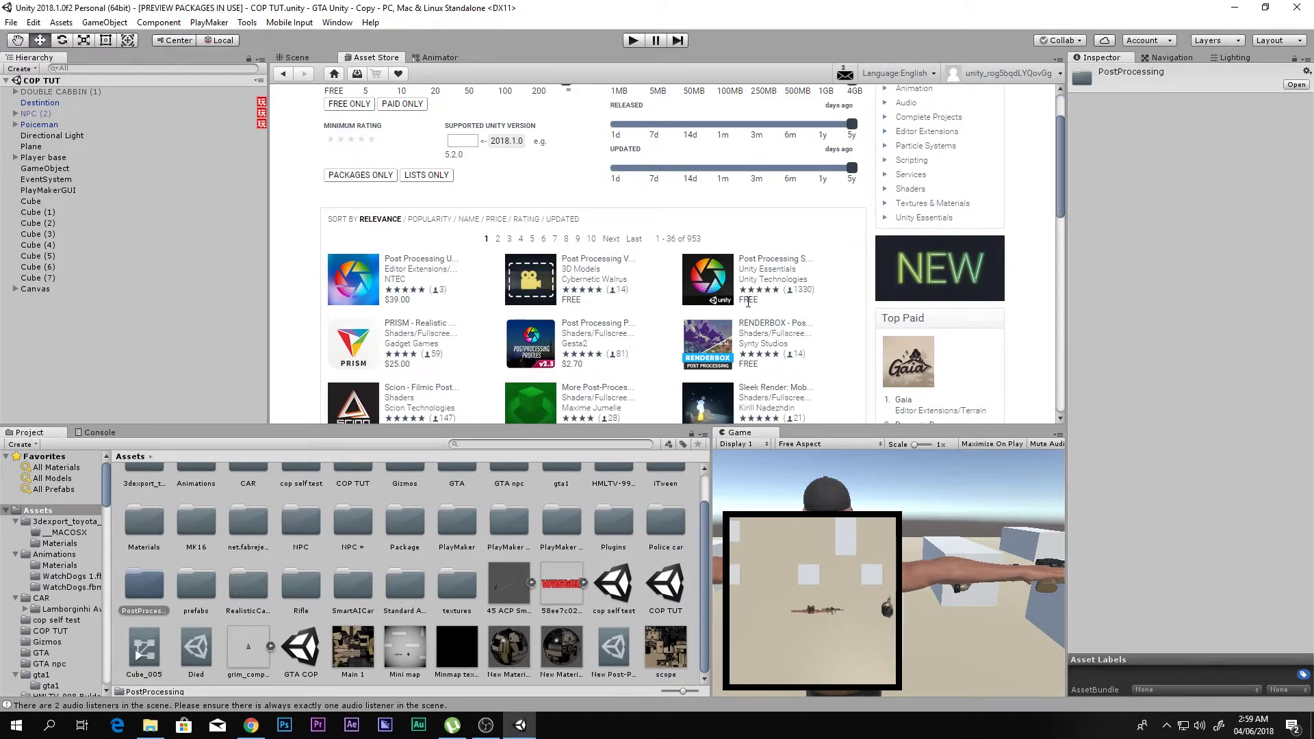
pyautogui.click(707, 287)
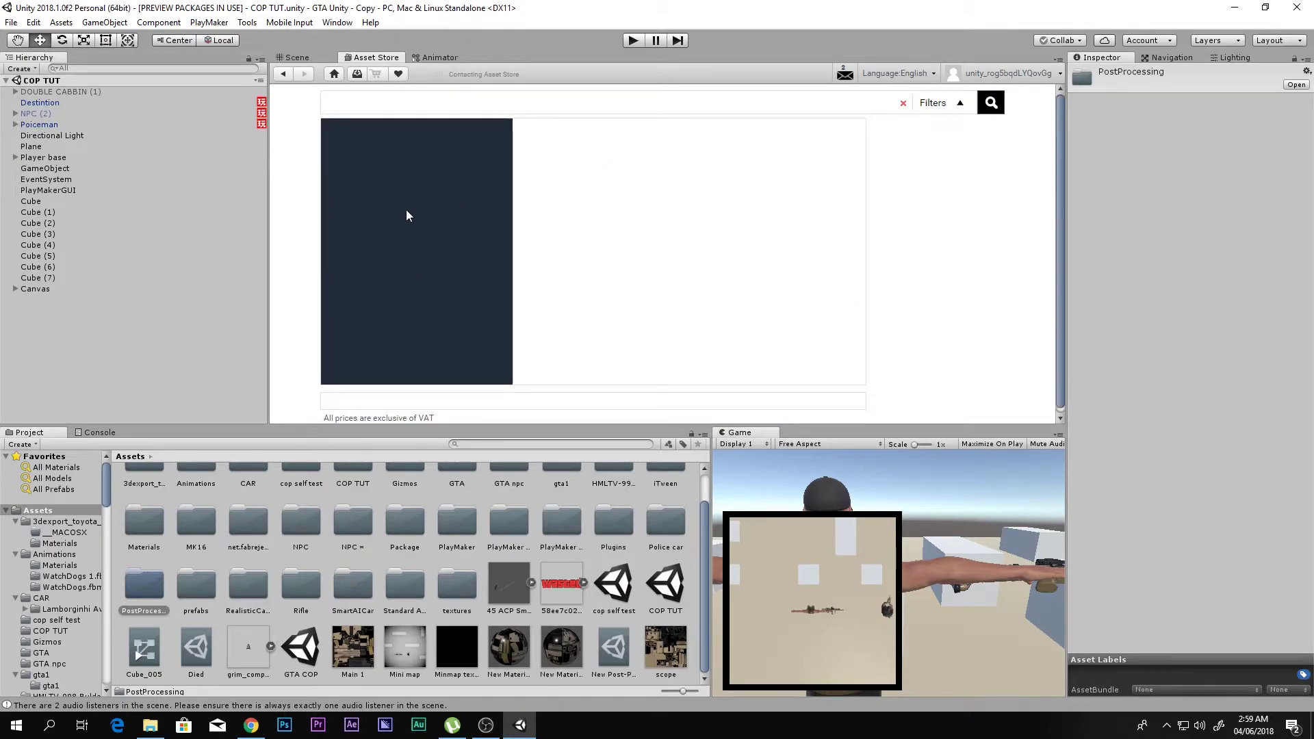
pyautogui.click(316, 59)
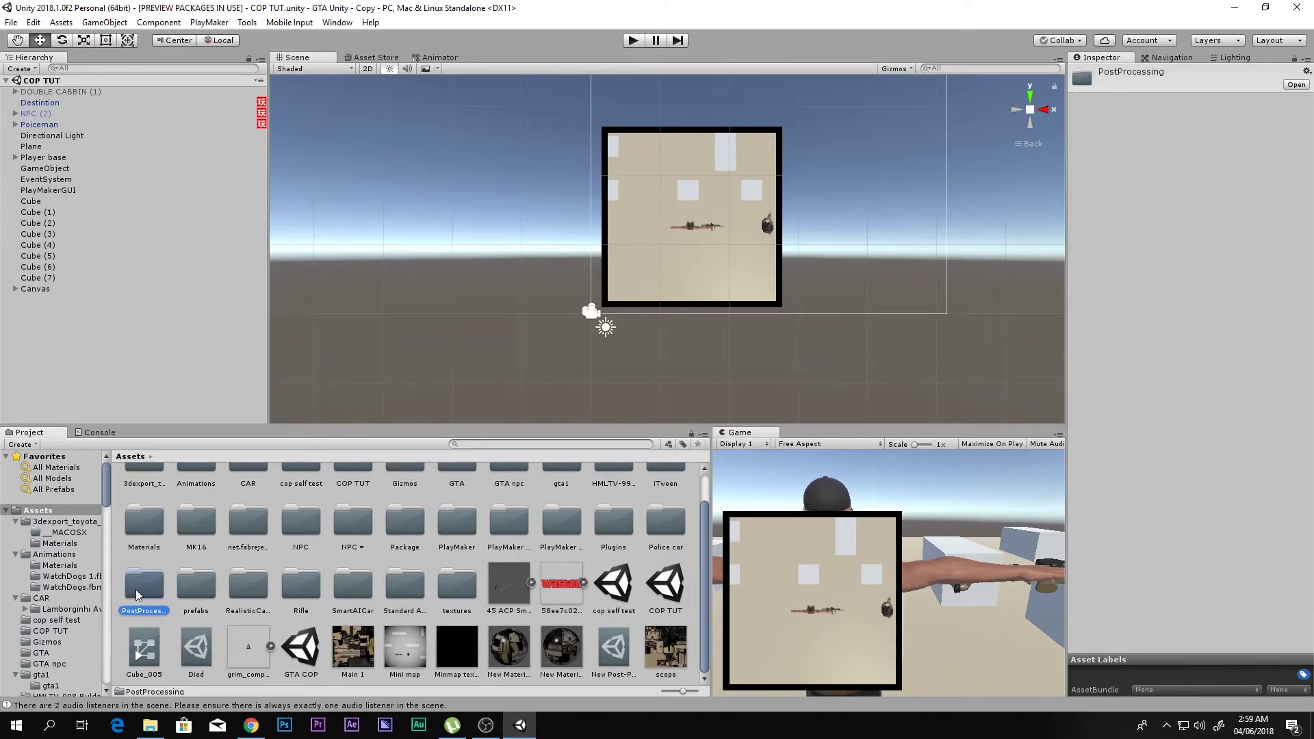
# Create a post-processing profile named Mini map 1.1 in the Assets folder
pyautogui.click(153, 655)
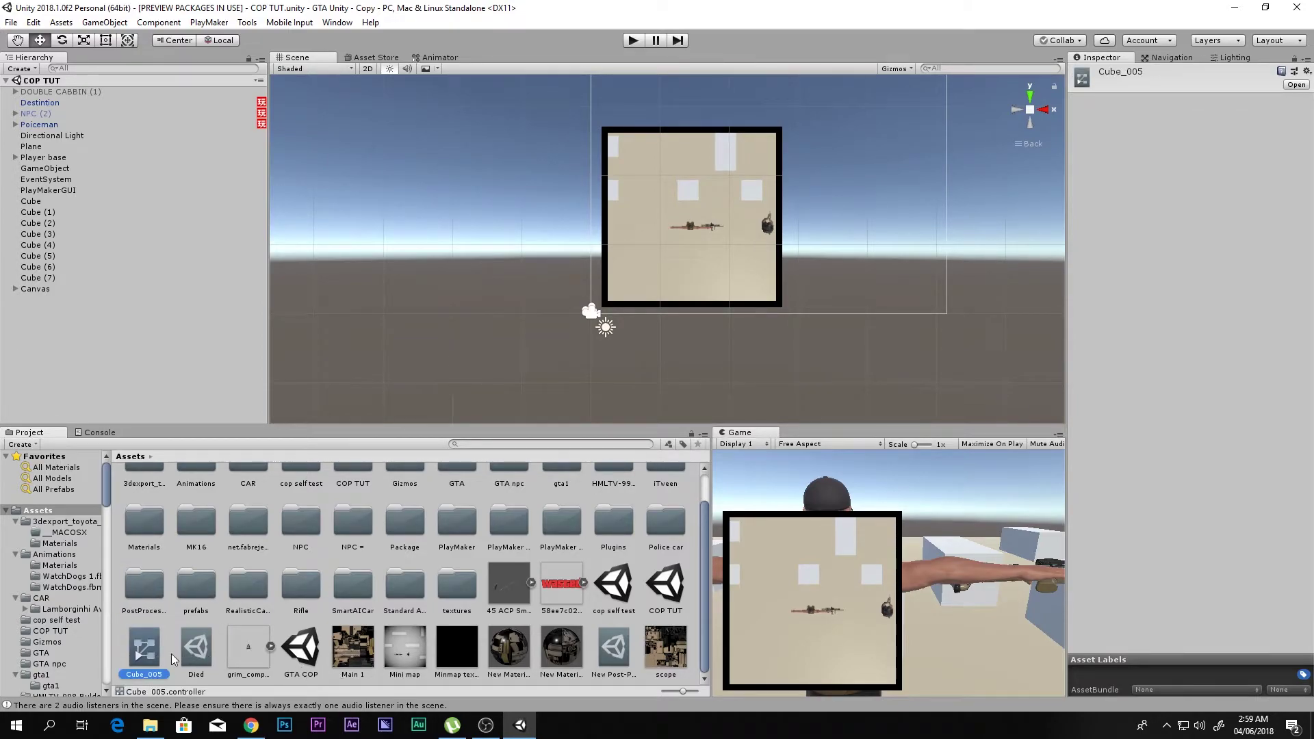
pyautogui.click(190, 650)
pyautogui.click(613, 644)
pyautogui.click(198, 660)
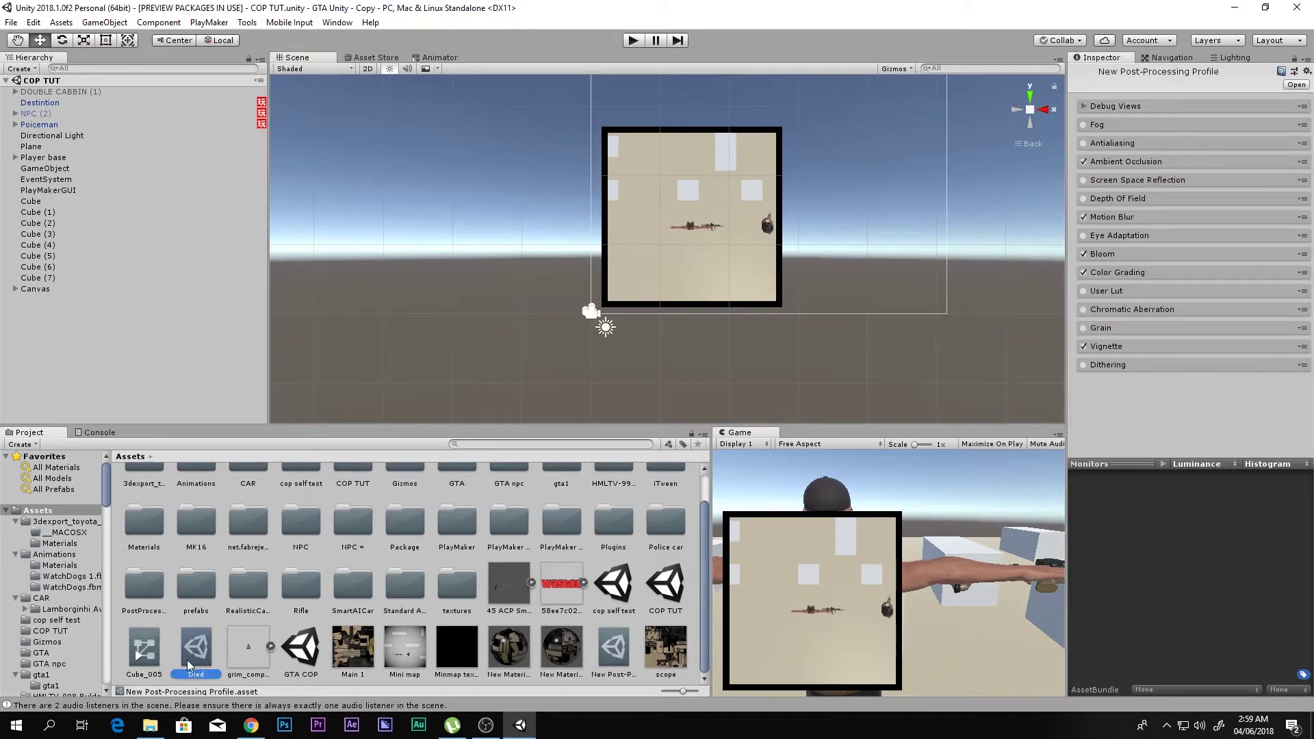
pyautogui.rightClick(673, 684)
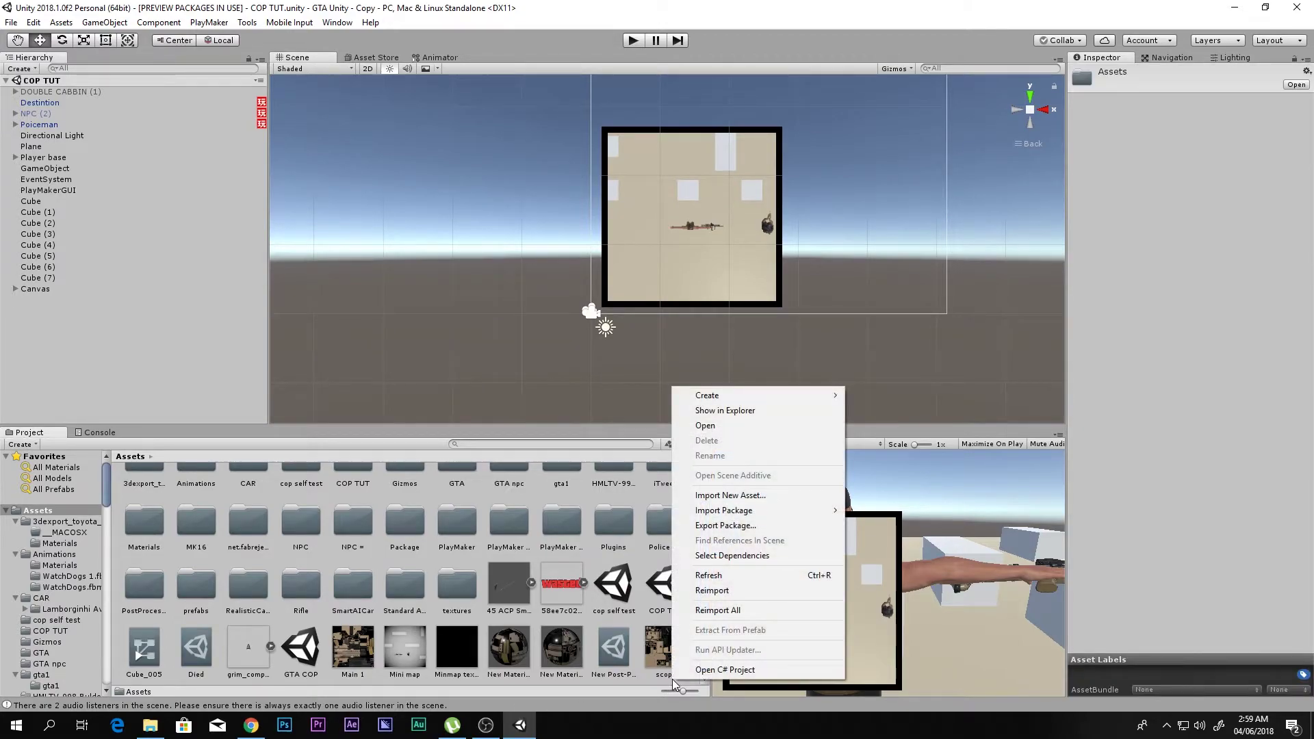
pyautogui.moveTo(751, 399)
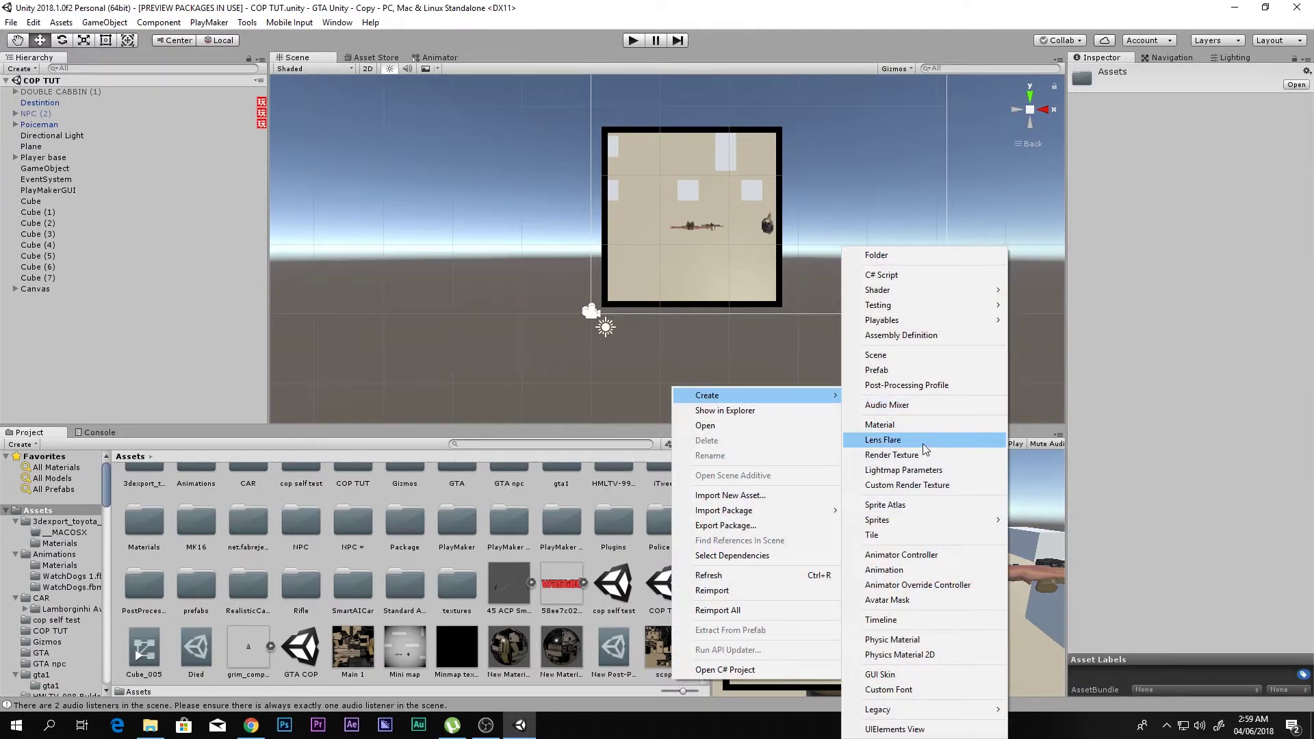
pyautogui.click(906, 385)
pyautogui.write('Mini map 1')
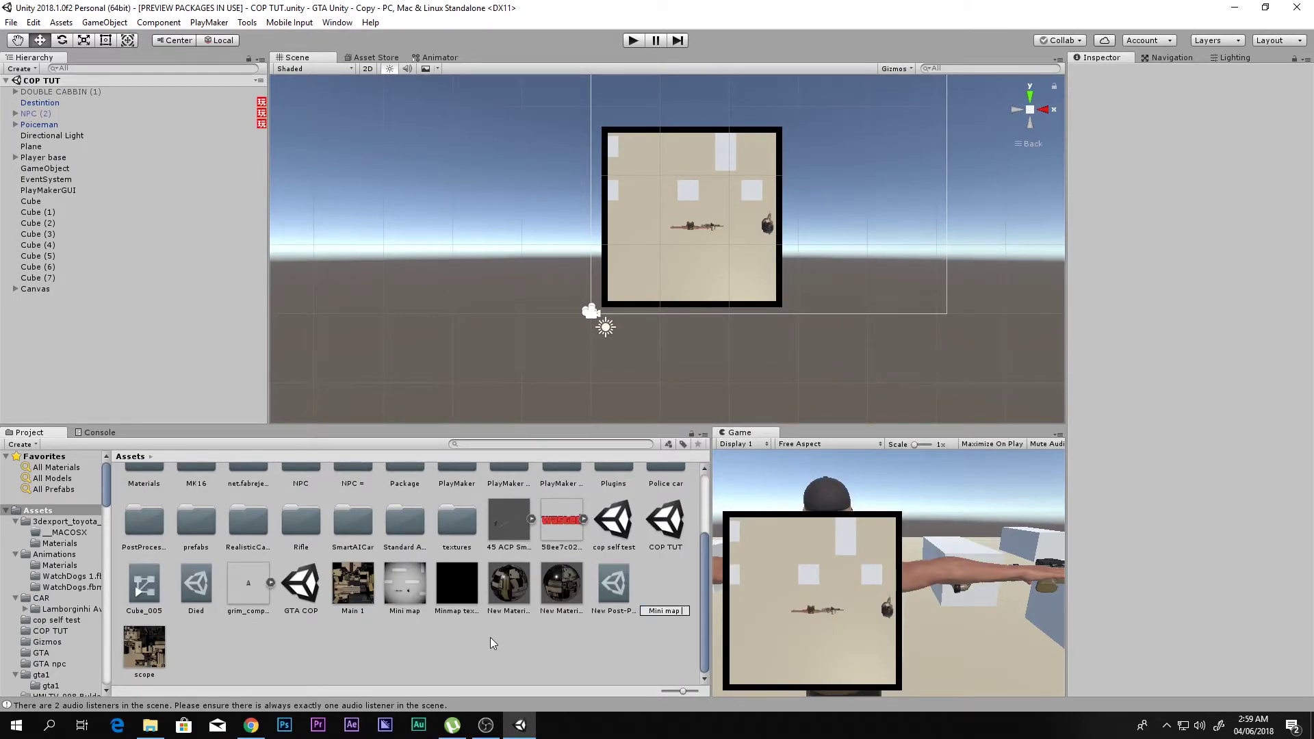
pyautogui.write('.1')
pyautogui.press('Return')
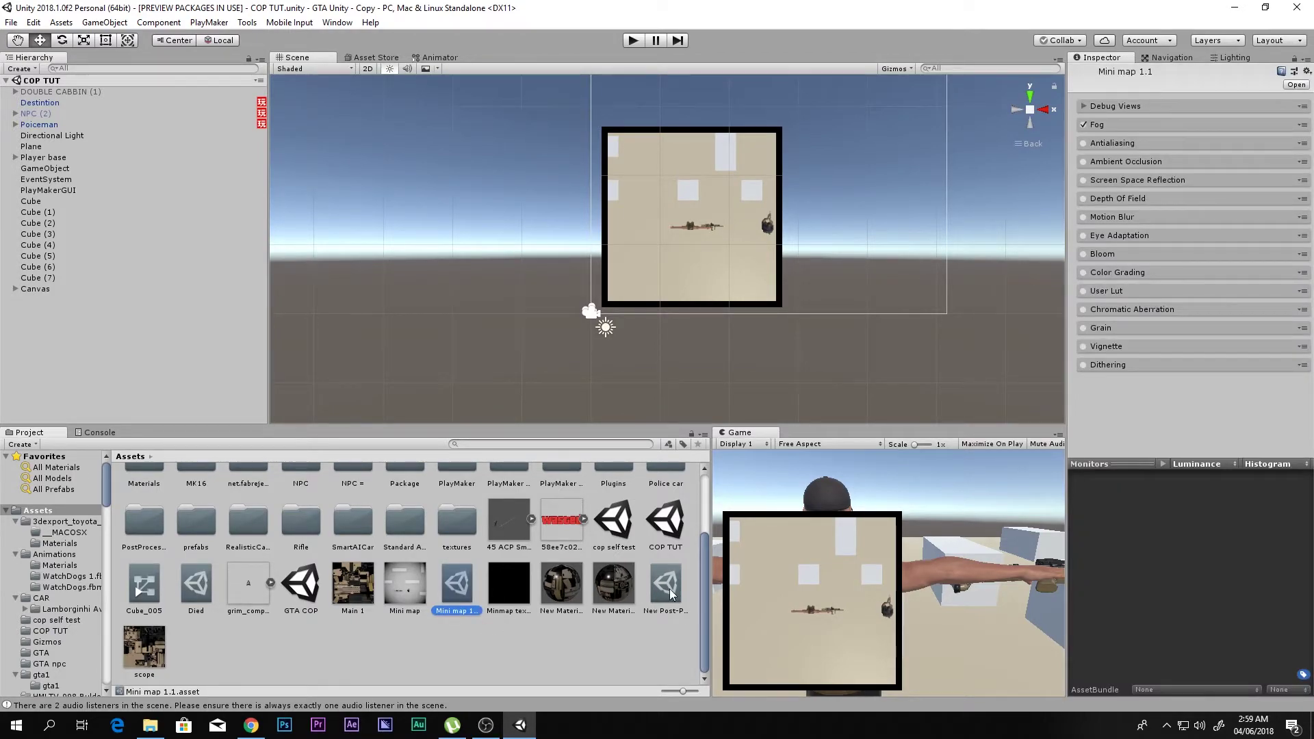
# Add a Post-Processing Behaviour to the Minimap camera under Player and assign the Mini map 1.1 profile to it
pyautogui.scroll(2, 486, 633)
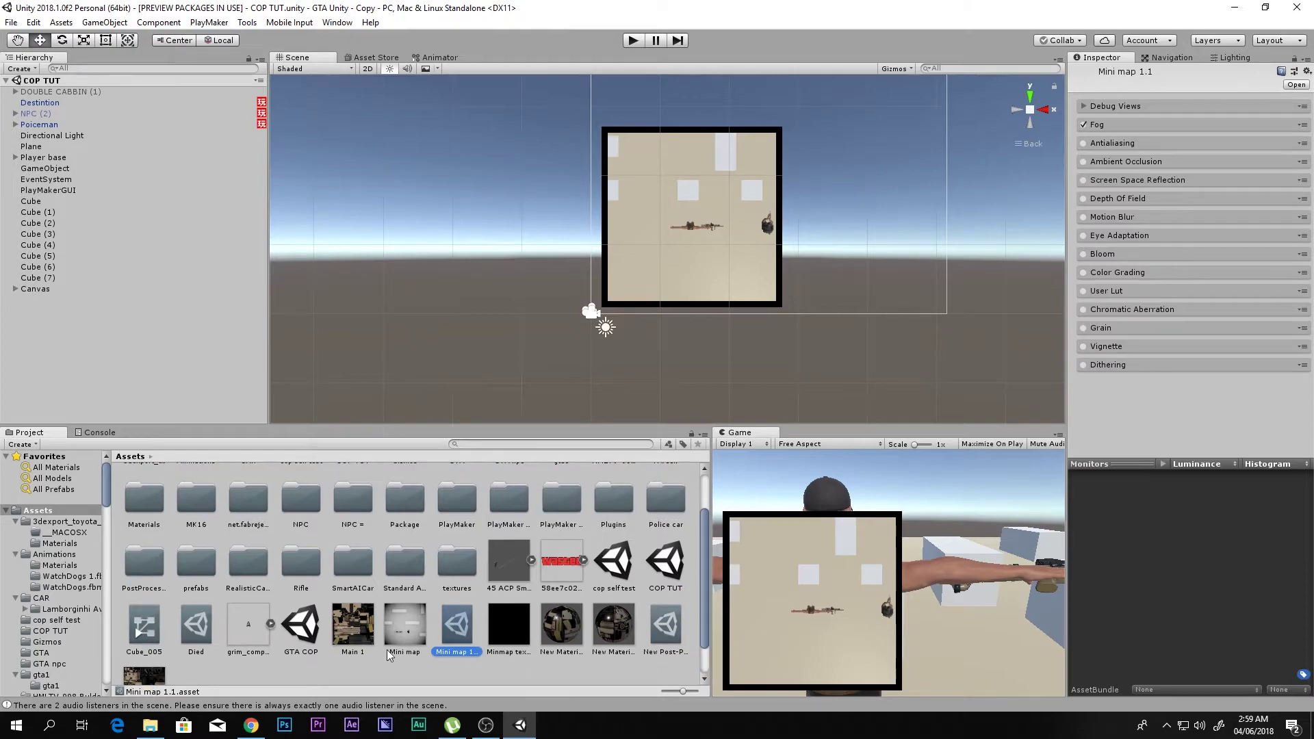
pyautogui.click(15, 158)
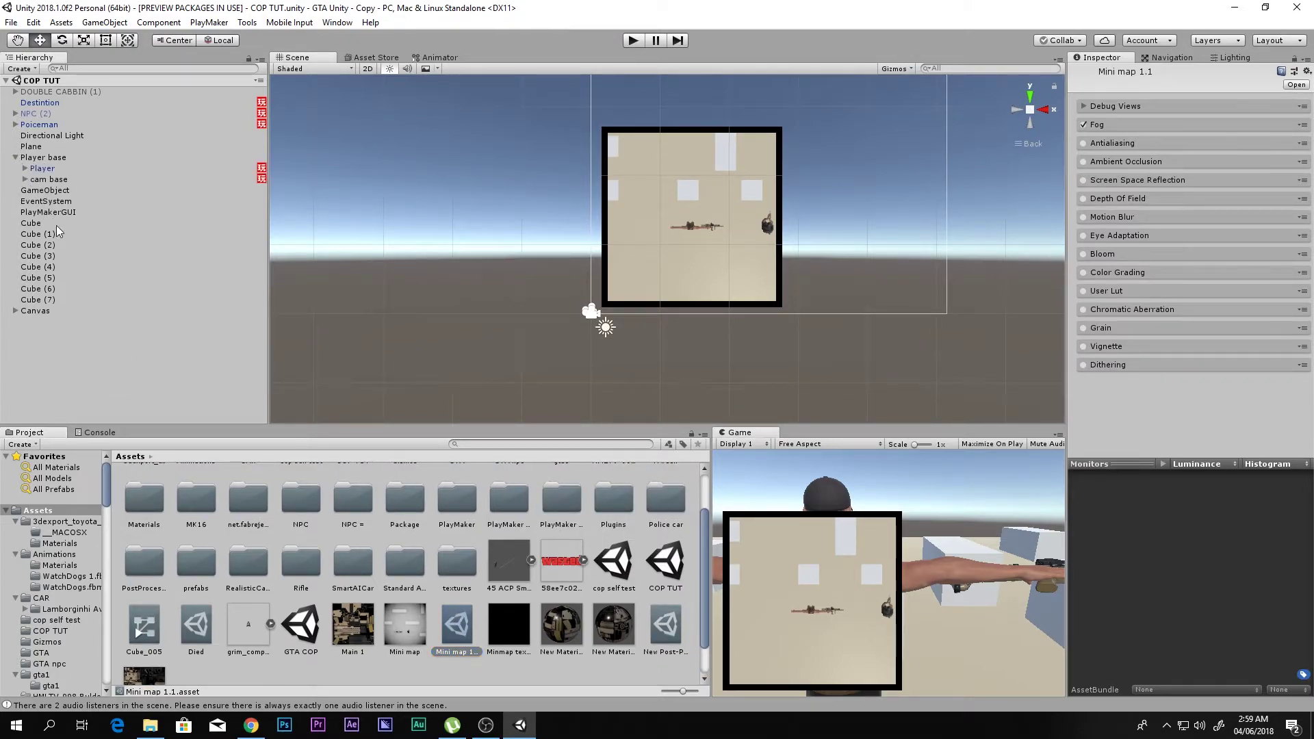
pyautogui.click(24, 168)
pyautogui.click(58, 289)
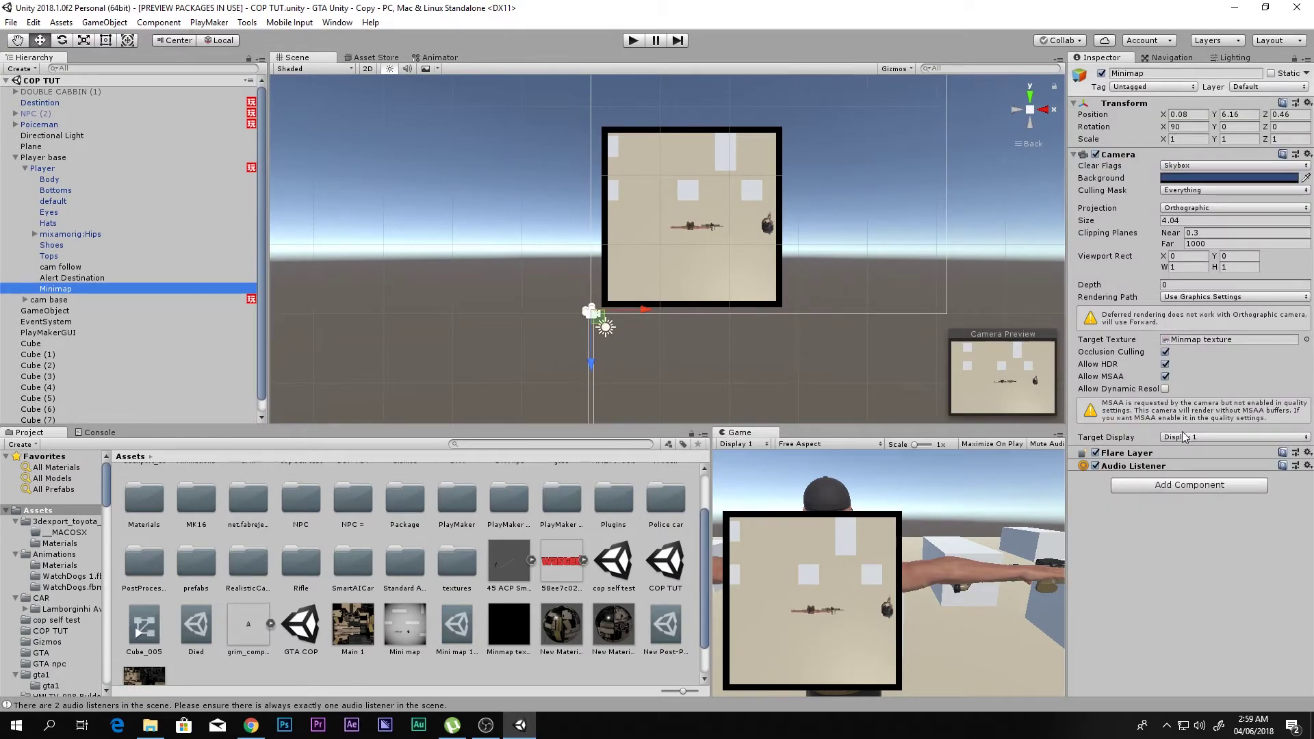
pyautogui.click(1155, 489)
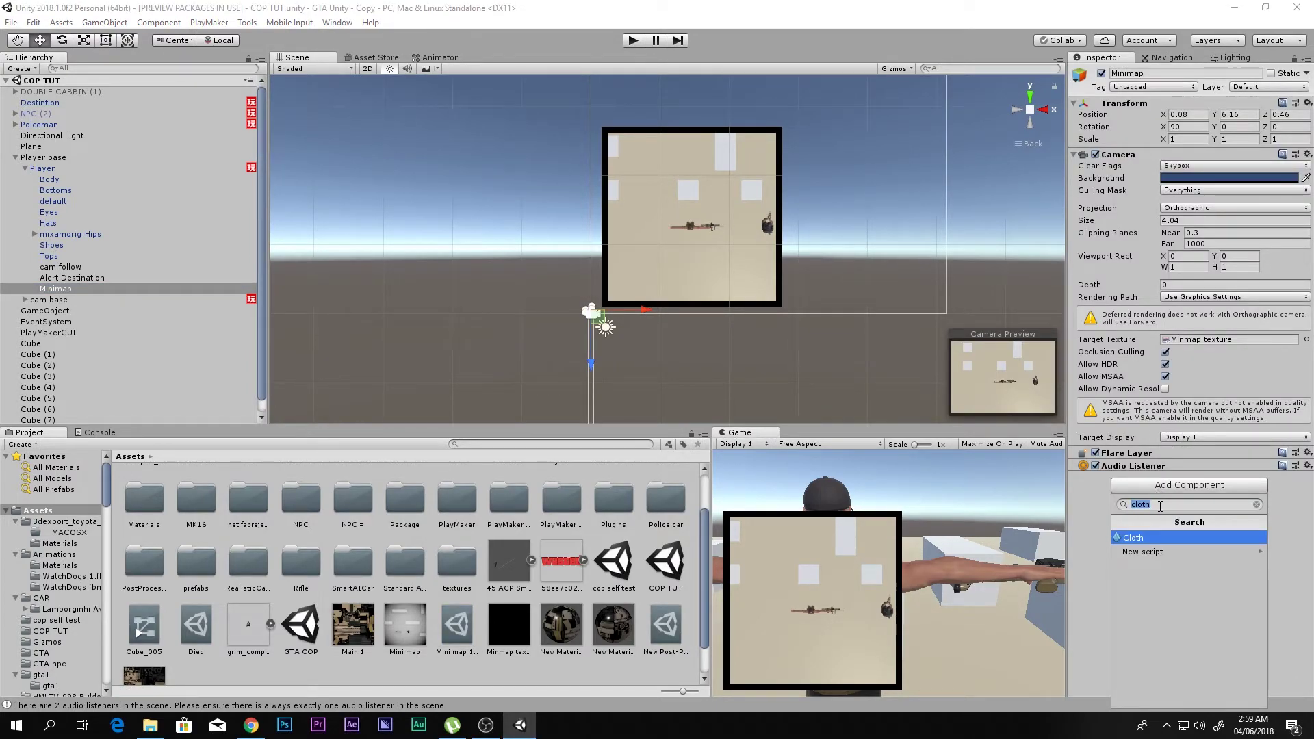
pyautogui.write('post')
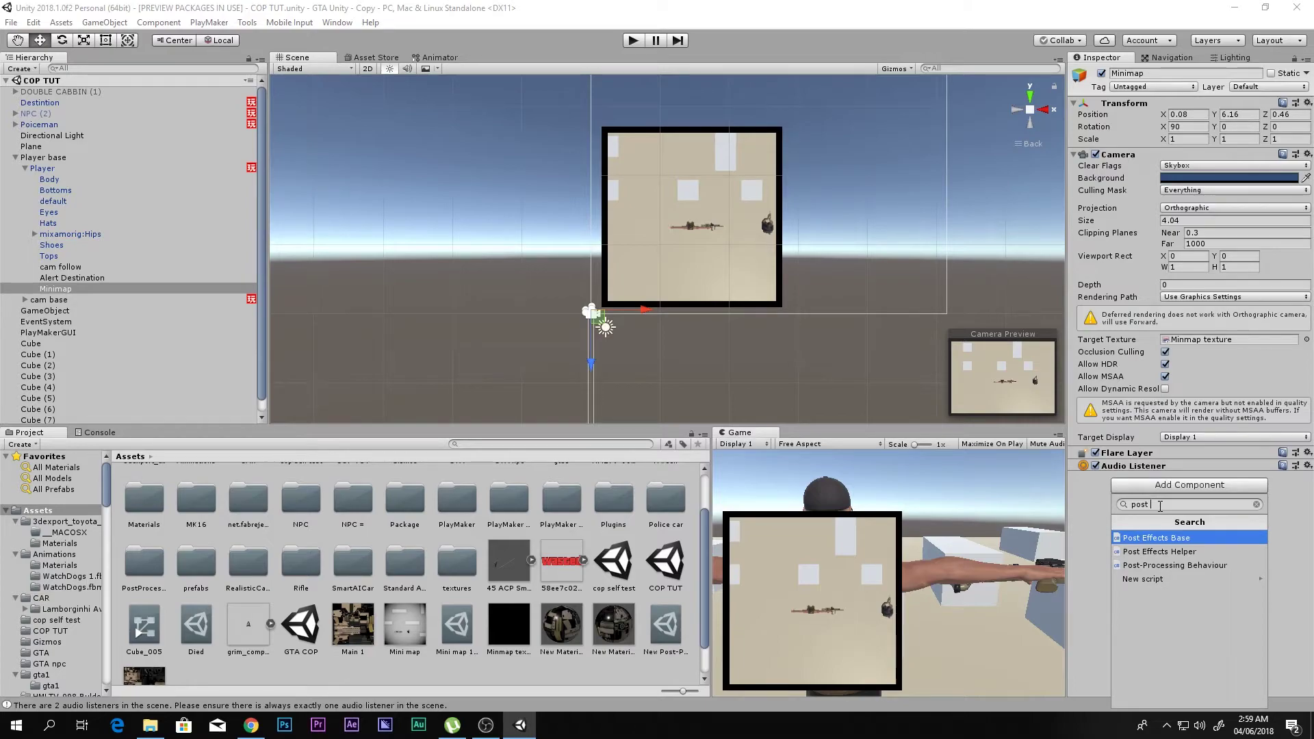
pyautogui.press('Down')
pyautogui.press('Down')
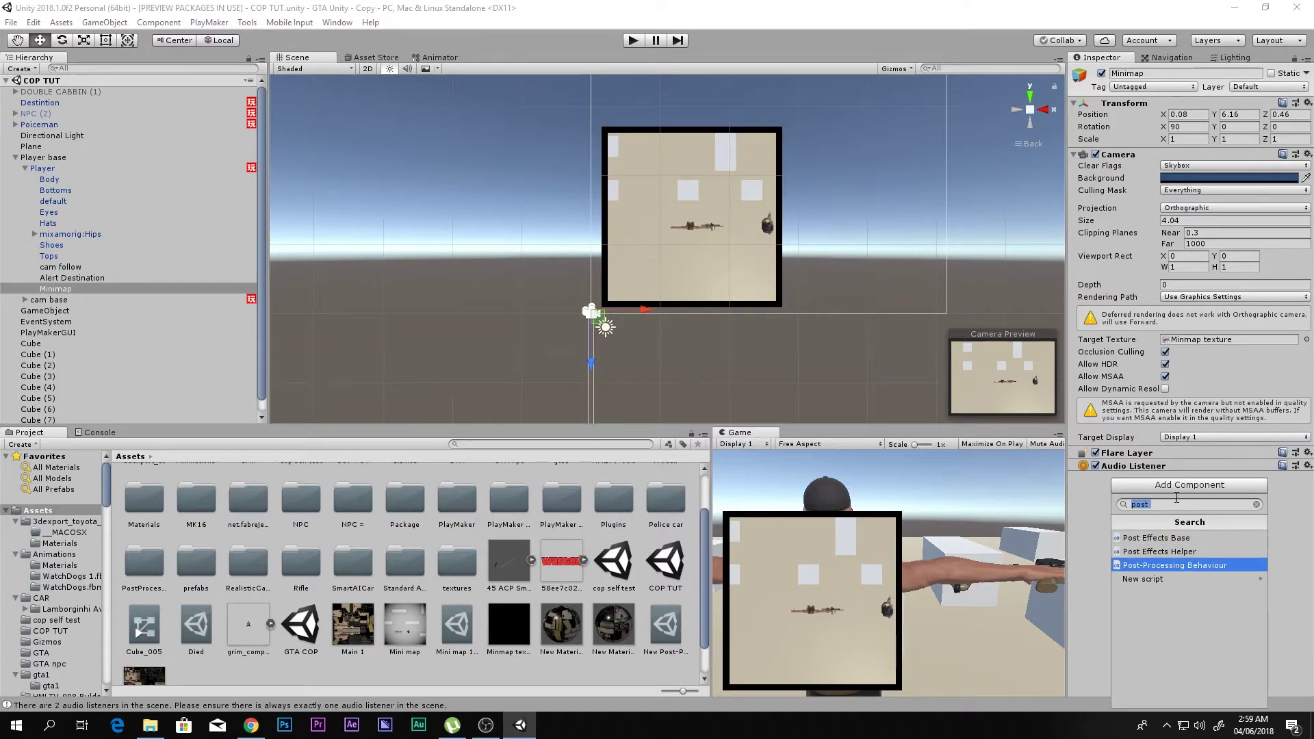
pyautogui.click(1181, 566)
pyautogui.moveTo(475, 636); pyautogui.dragTo(1204, 490)
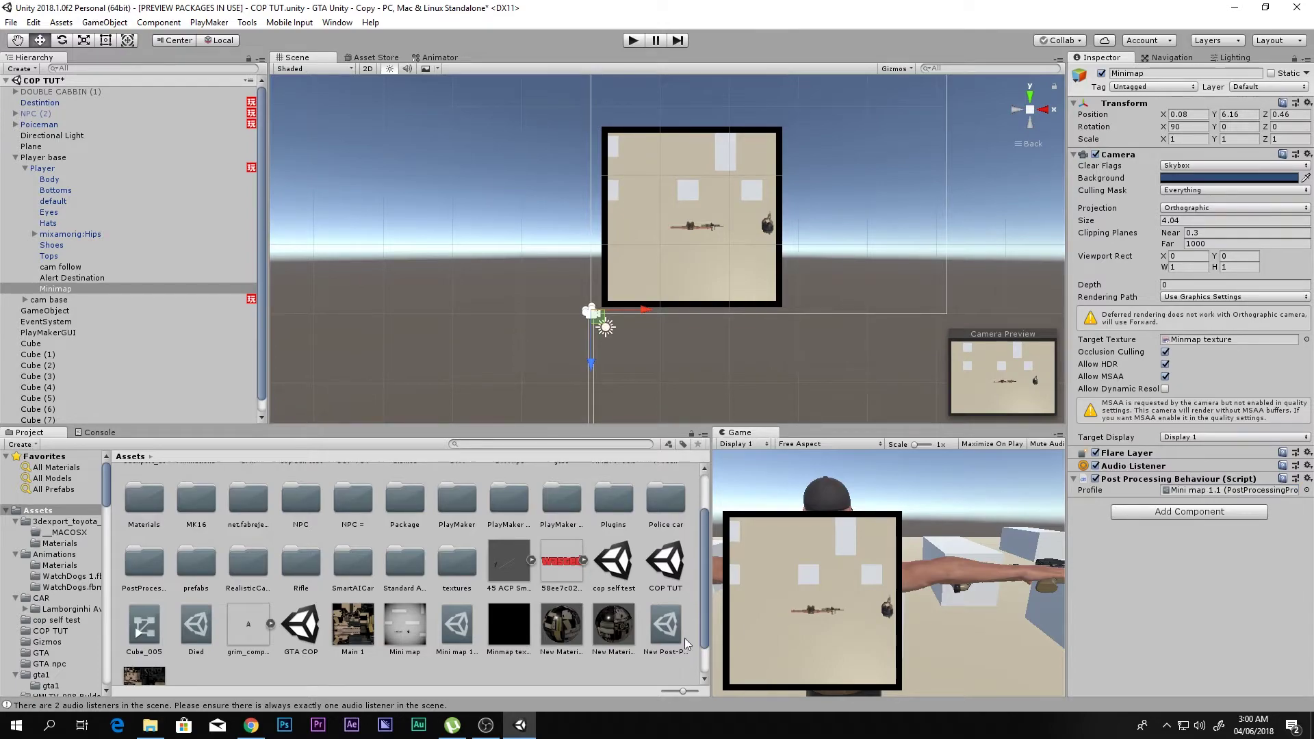
# Disable Fog in the Mini map 1.1 profile
pyautogui.click(456, 625)
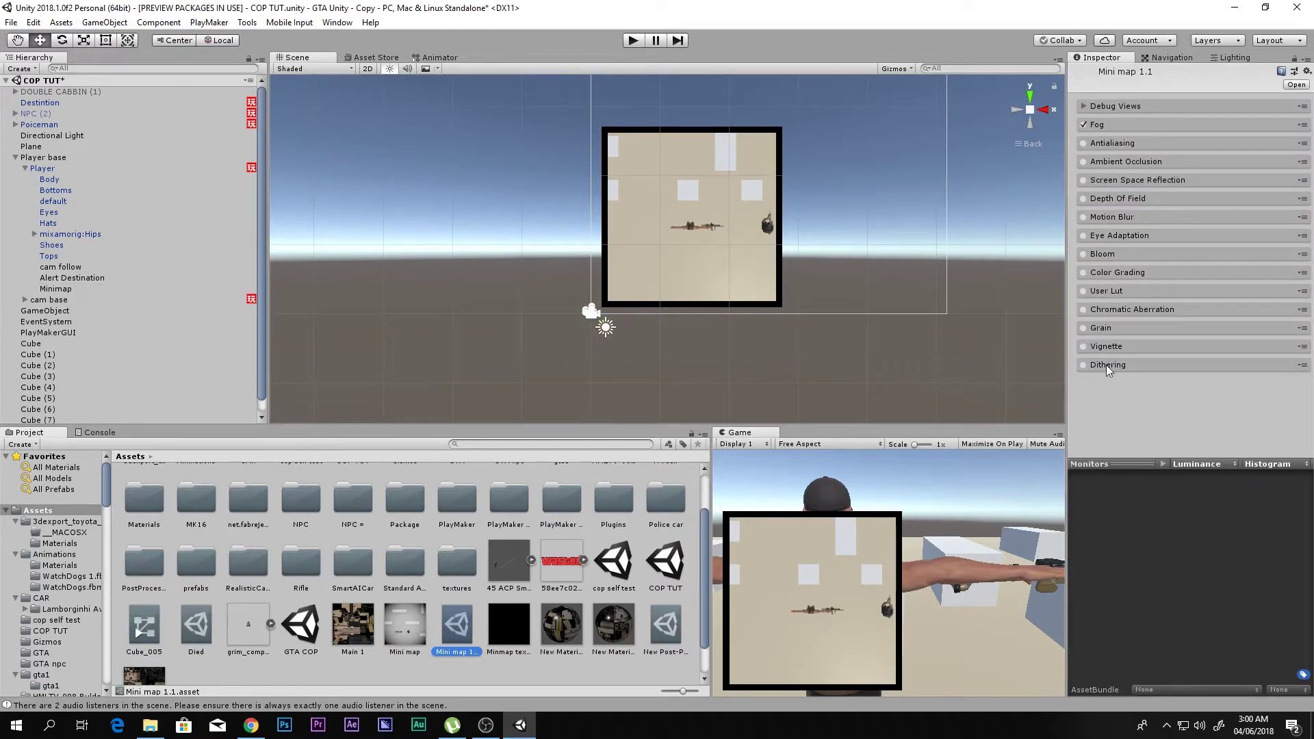
pyautogui.click(1083, 126)
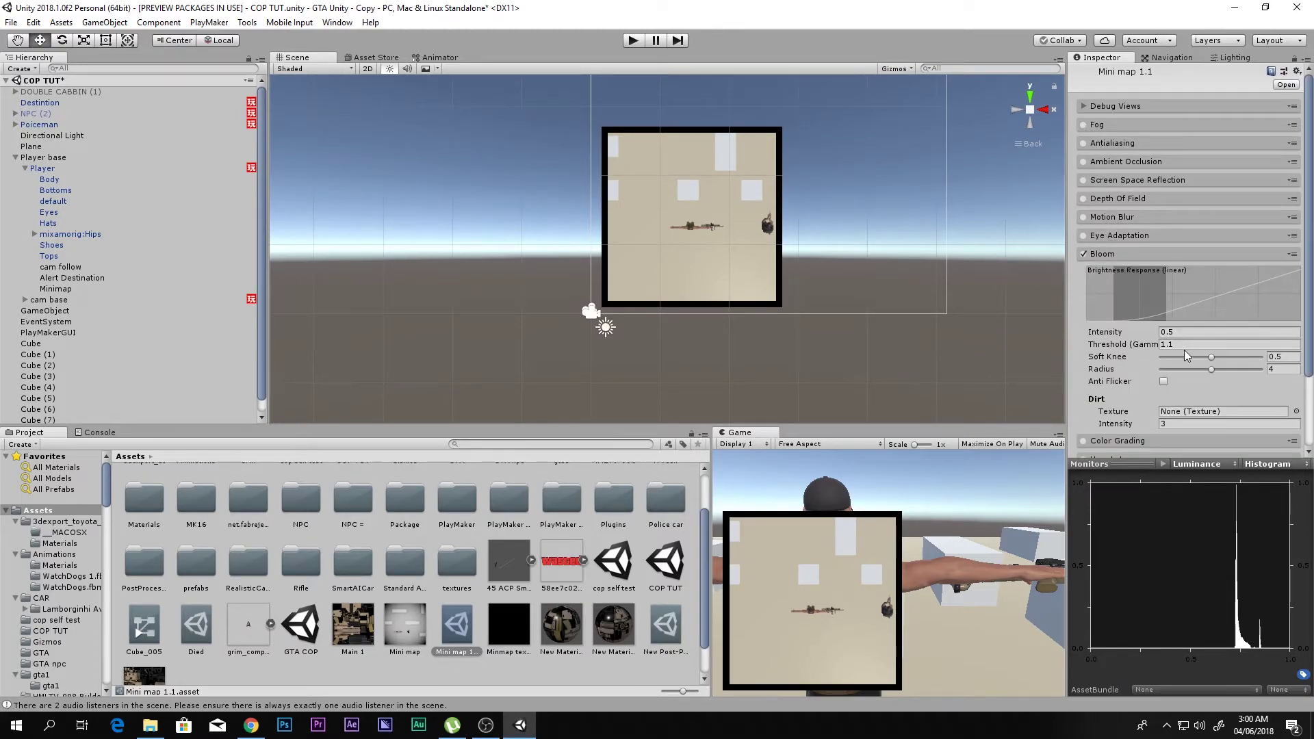
# Try Bloom at intensity 9.48 in the Mini map 1.1 profile, and leave only Motion Blur enabled in its place
pyautogui.moveTo(1157, 331); pyautogui.dragTo(54, 358)
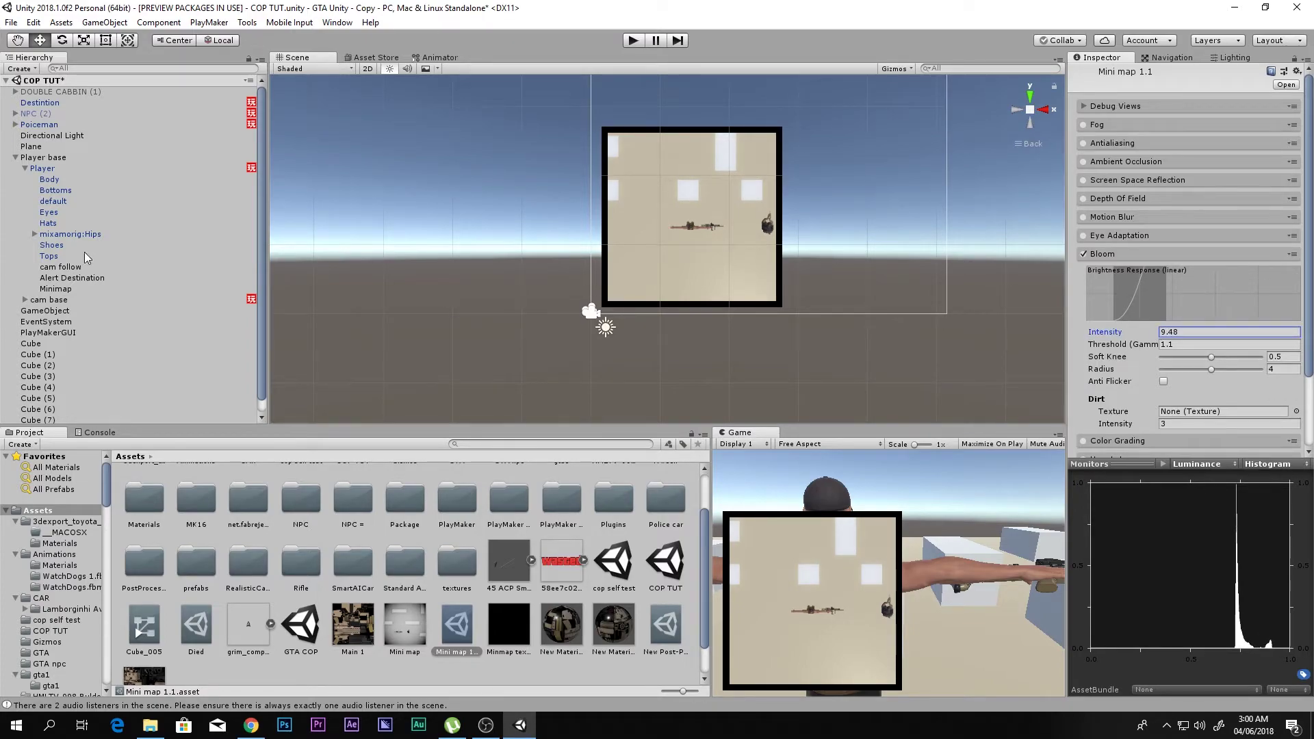
pyautogui.click(1083, 254)
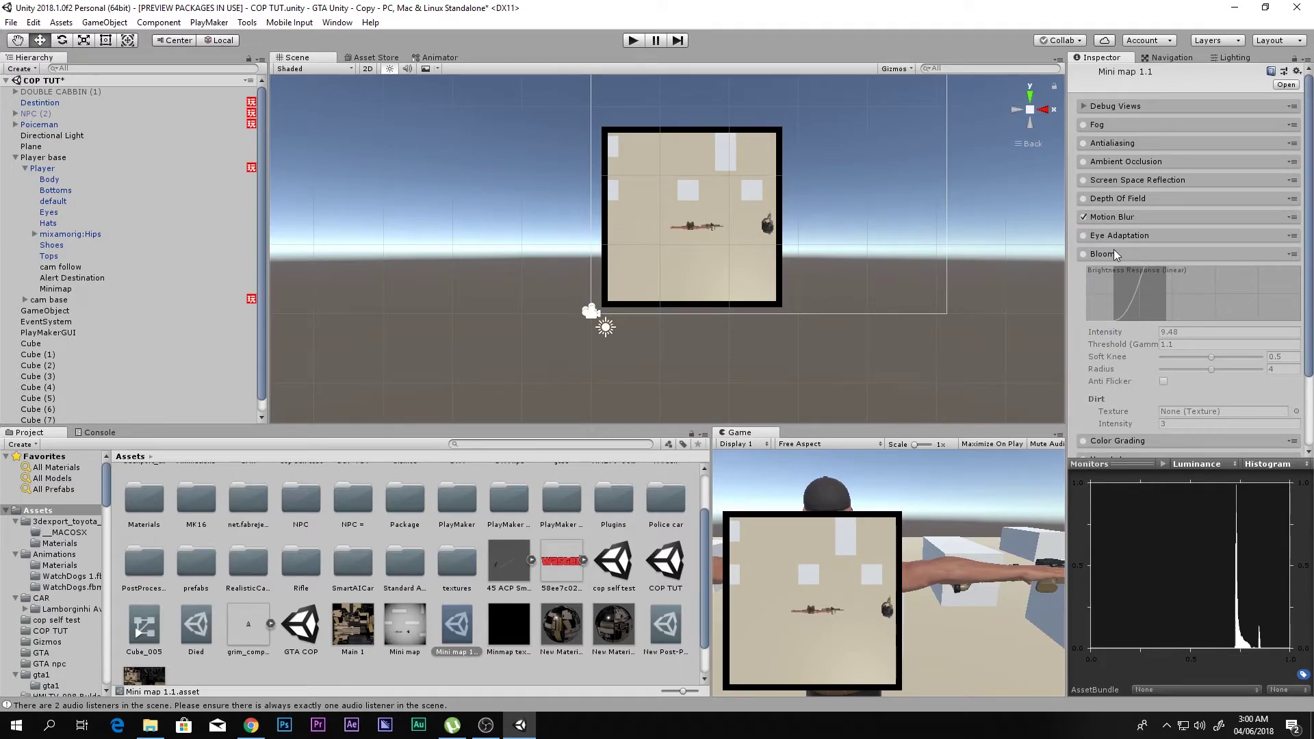
pyautogui.click(1114, 253)
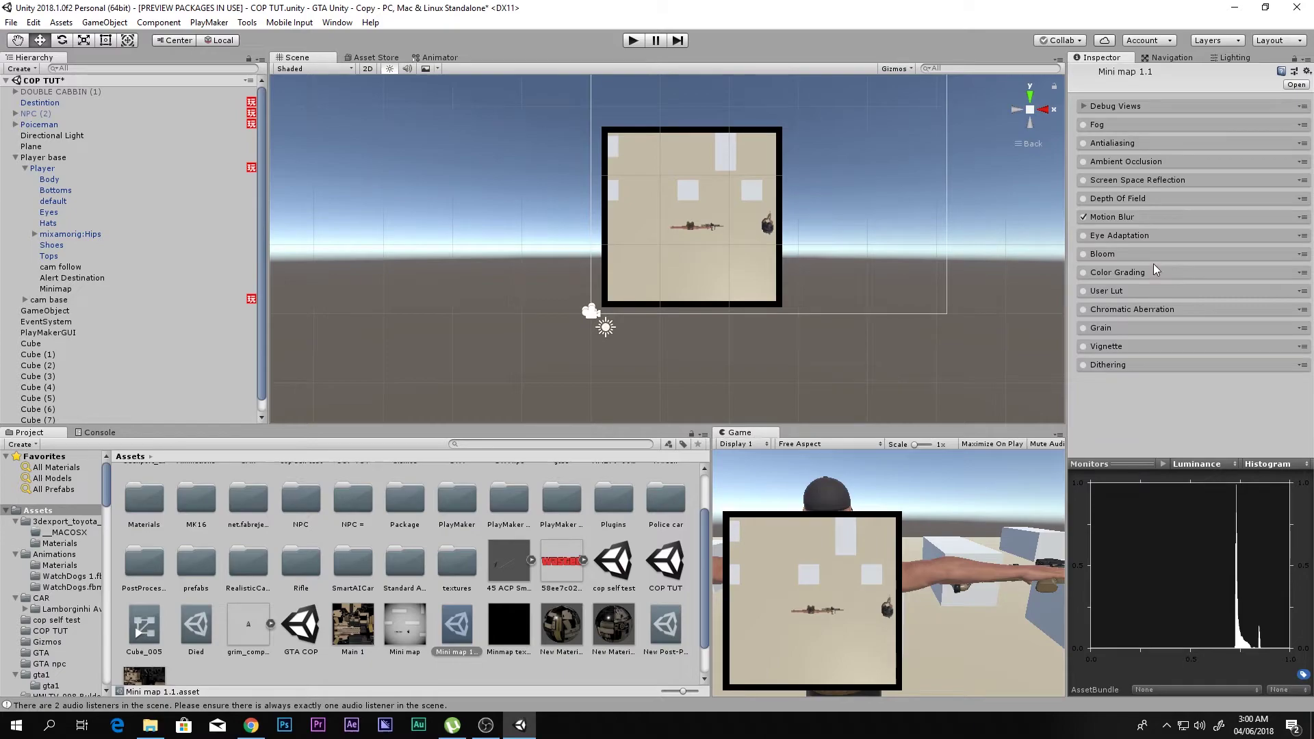
# Enable Bloom in the Mini map 1.1 profile, and turn on Ambient Occlusion with intensity 3.18 and High sample count
pyautogui.click(1083, 254)
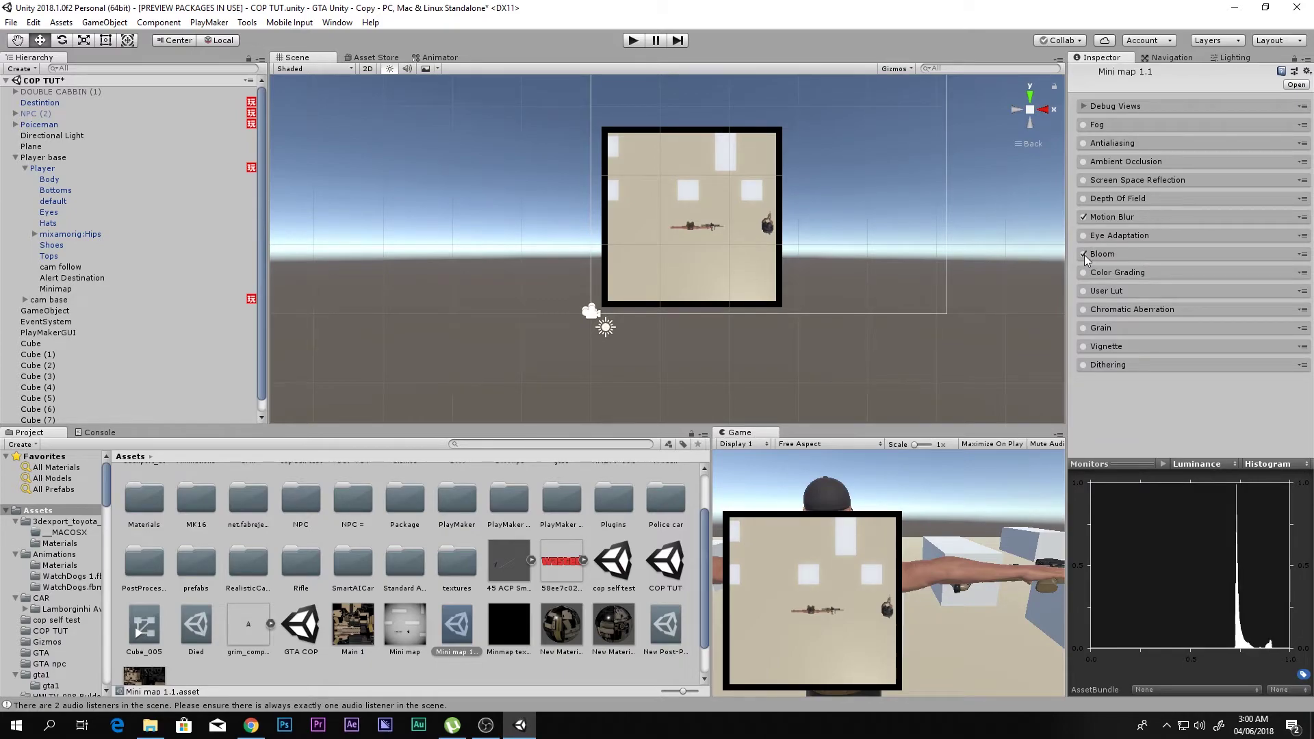
pyautogui.click(1095, 163)
pyautogui.click(1083, 167)
pyautogui.click(1083, 162)
pyautogui.click(1111, 165)
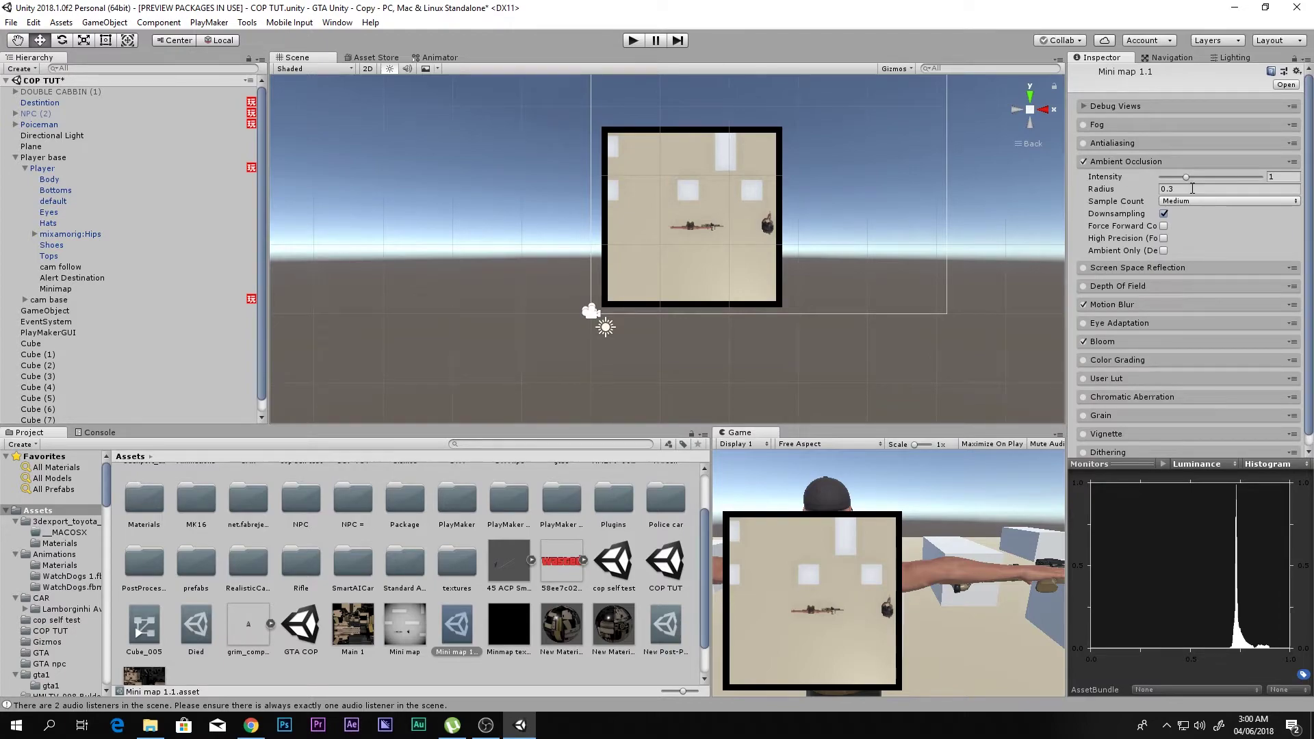
pyautogui.moveTo(1191, 177); pyautogui.dragTo(1239, 176)
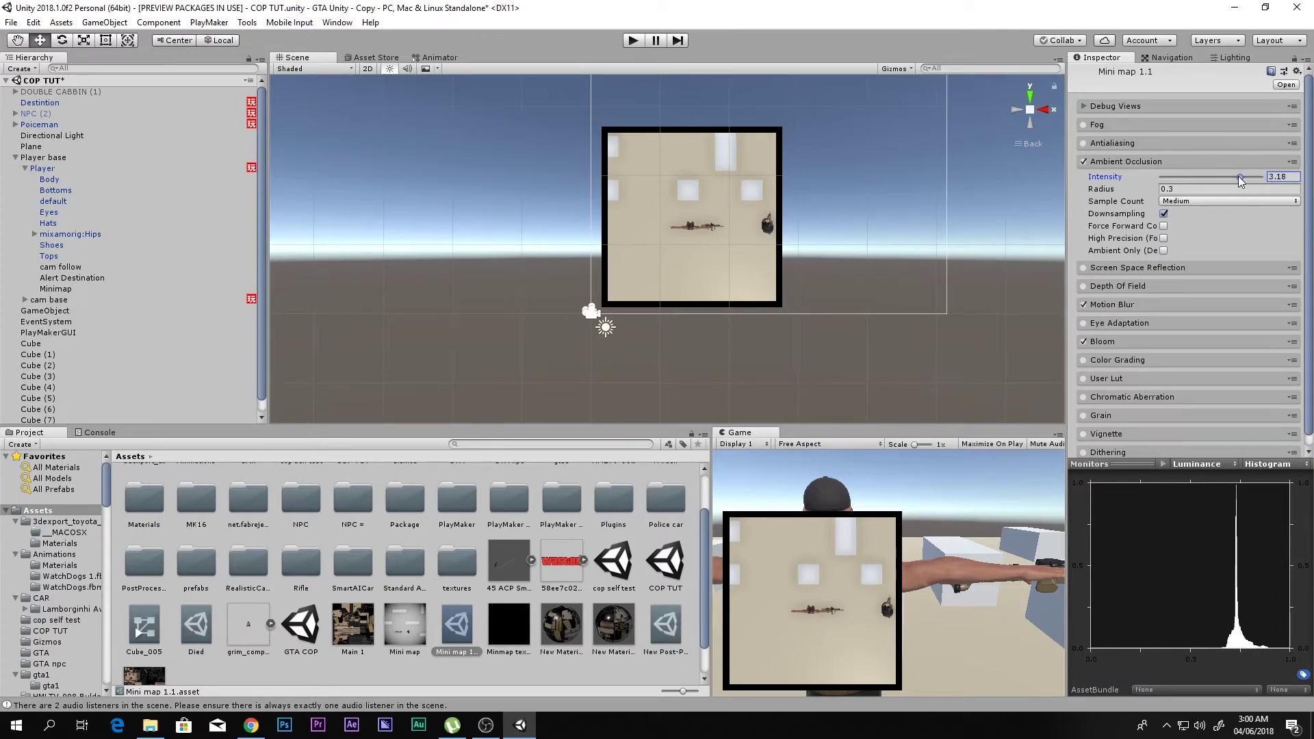
pyautogui.click(1130, 163)
pyautogui.click(1138, 162)
pyautogui.click(1176, 200)
pyautogui.click(1191, 261)
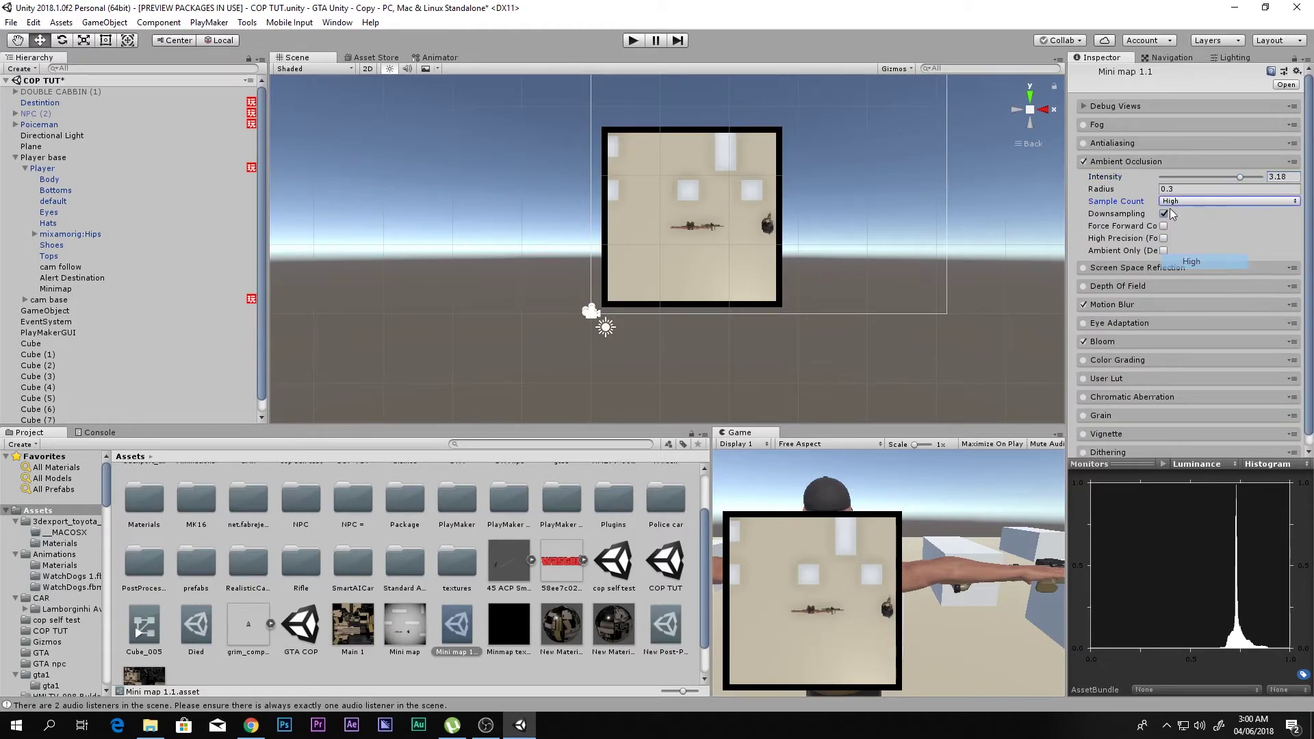
pyautogui.click(1115, 163)
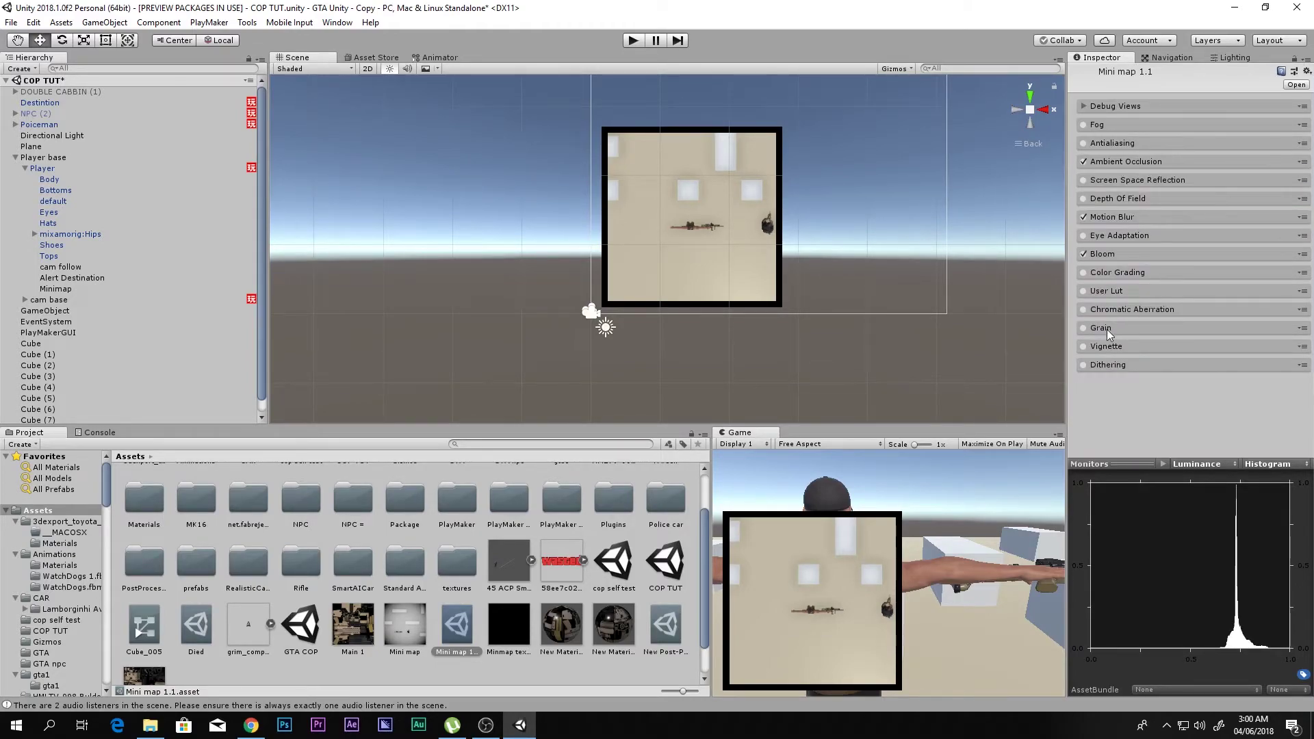
# Enable Color Grading with the Filmic (ACES) tonemapper, temperature -7, tint -23, saturation 0 and contrast 1.39, and preview the minimap in the enlarged Game view
pyautogui.click(1109, 273)
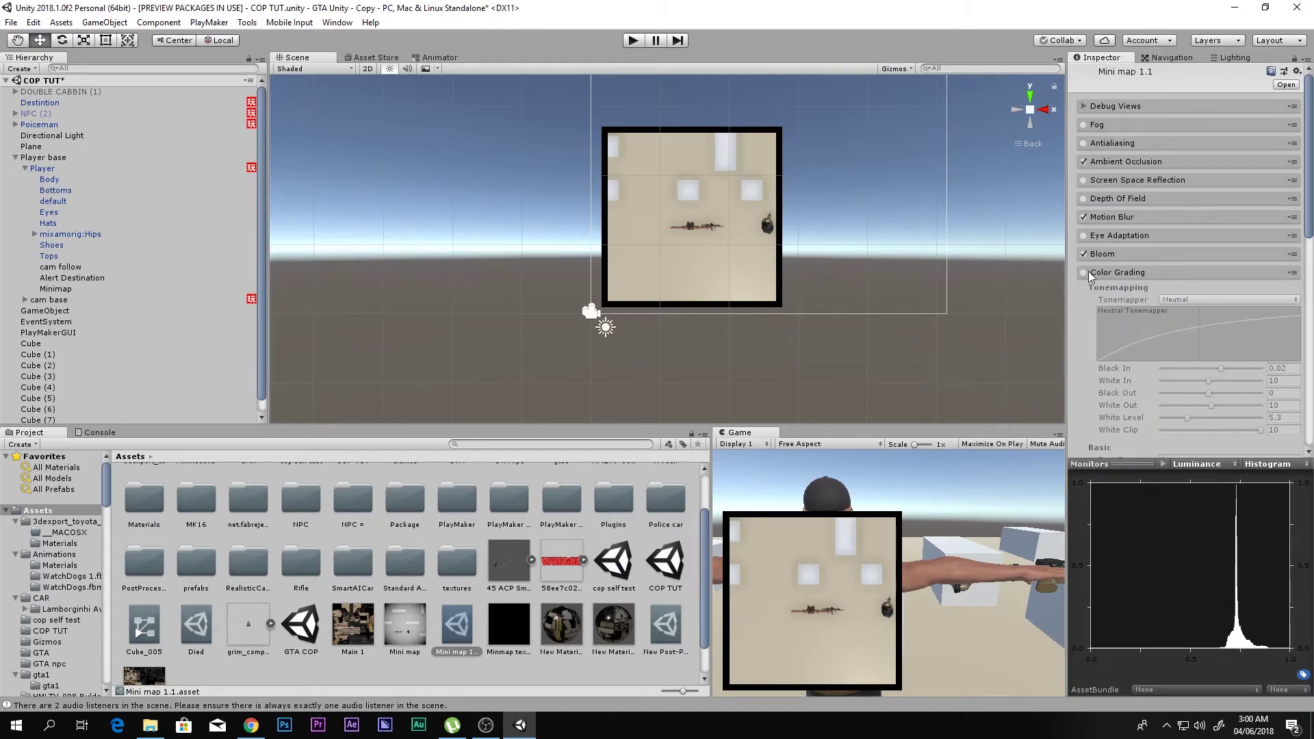
pyautogui.click(1196, 301)
pyautogui.click(1194, 326)
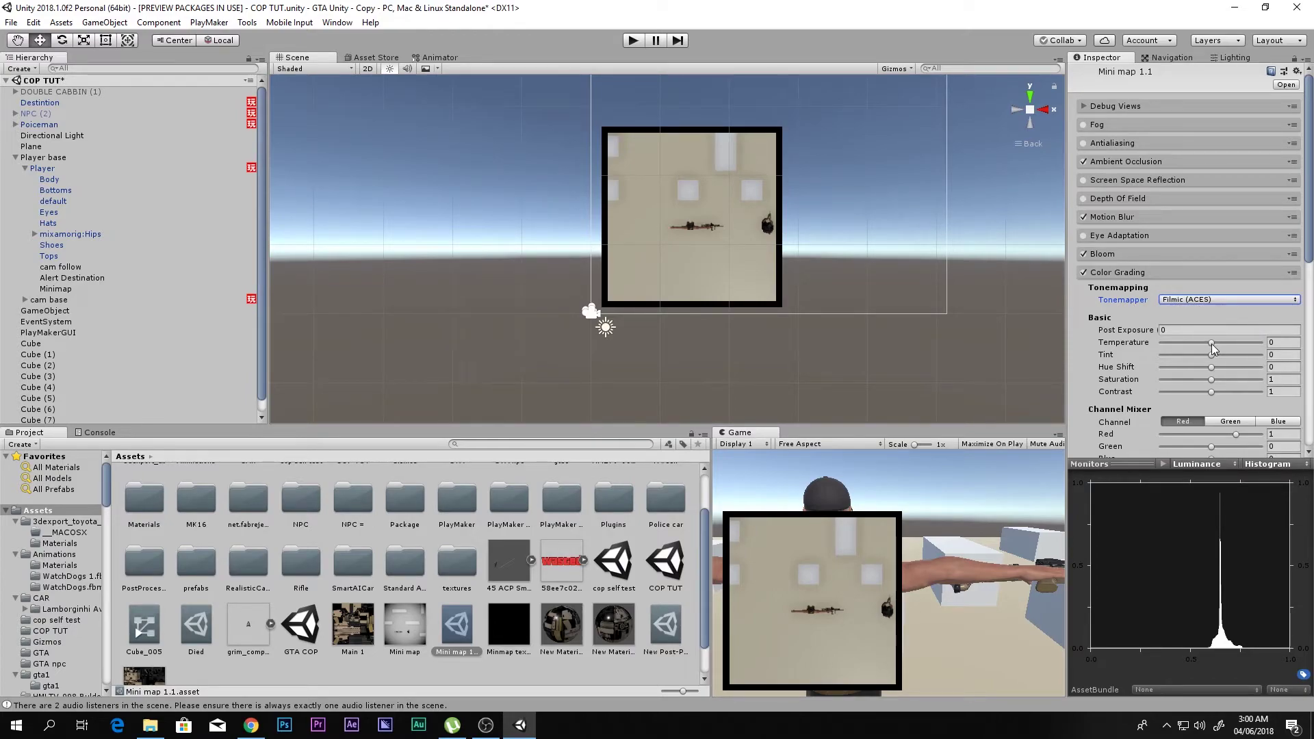
pyautogui.moveTo(1212, 387); pyautogui.dragTo(1167, 384)
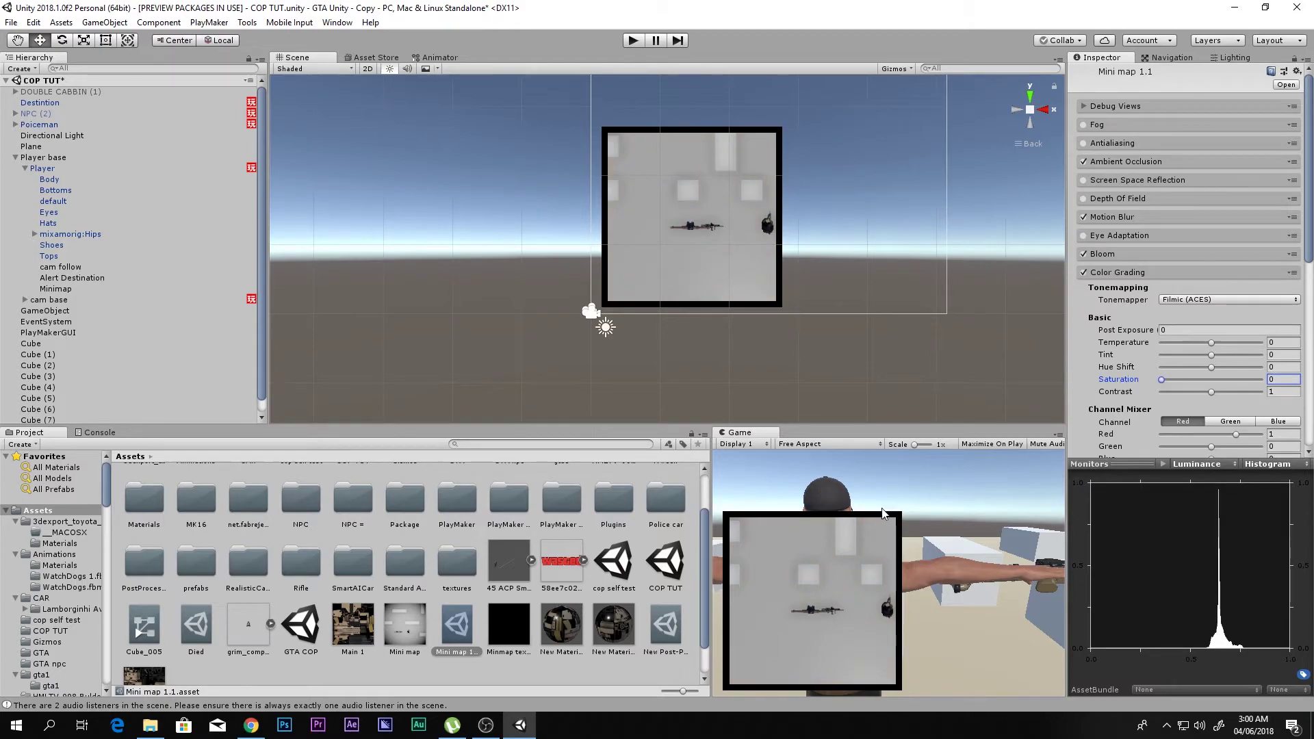
pyautogui.moveTo(1209, 390); pyautogui.dragTo(1193, 364)
pyautogui.click(890, 634)
pyautogui.hotkey('shift', 'space')
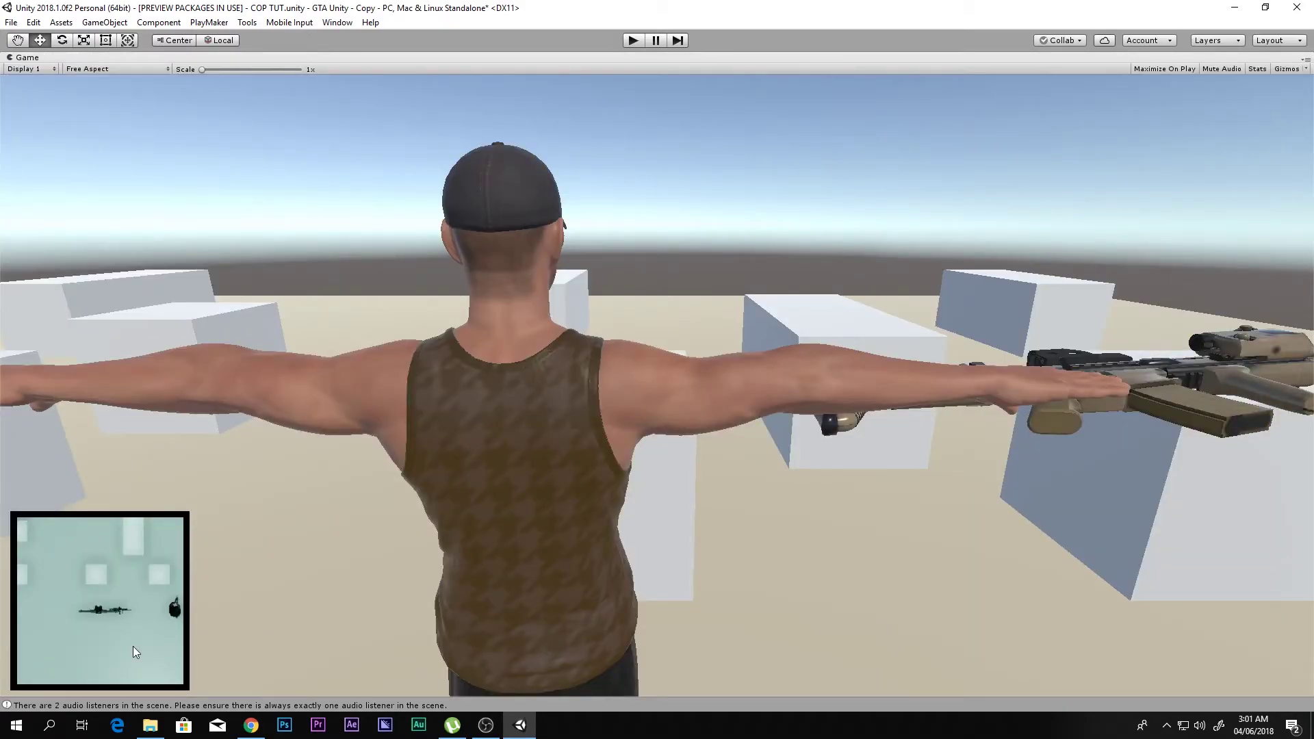
pyautogui.hotkey('shift', 'space')
# Adjust the Log trackballs in Color Grading for a paler blue-green minimap, and check it in the enlarged Game view
pyautogui.scroll(-4, 1299, 388)
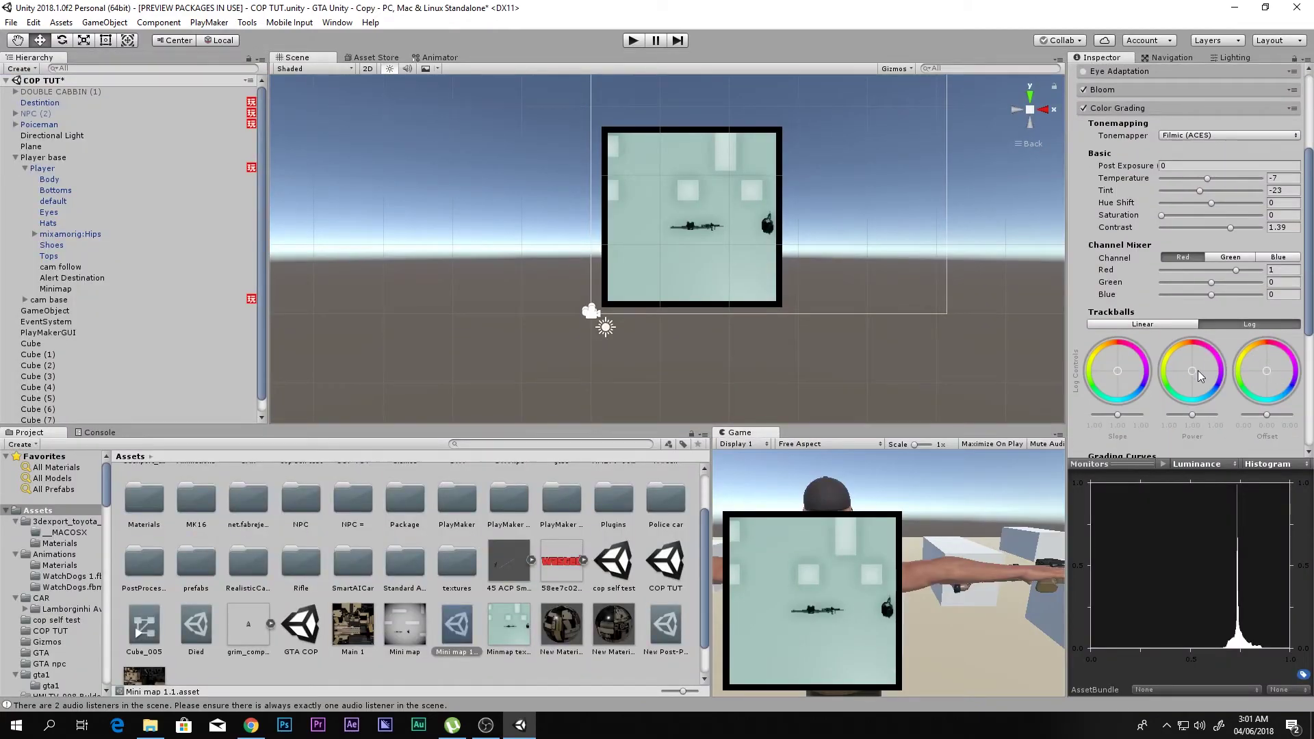
pyautogui.moveTo(1192, 372); pyautogui.dragTo(1107, 375)
pyautogui.moveTo(1255, 372); pyautogui.dragTo(1260, 376)
pyautogui.hotkey('shift', 'space')
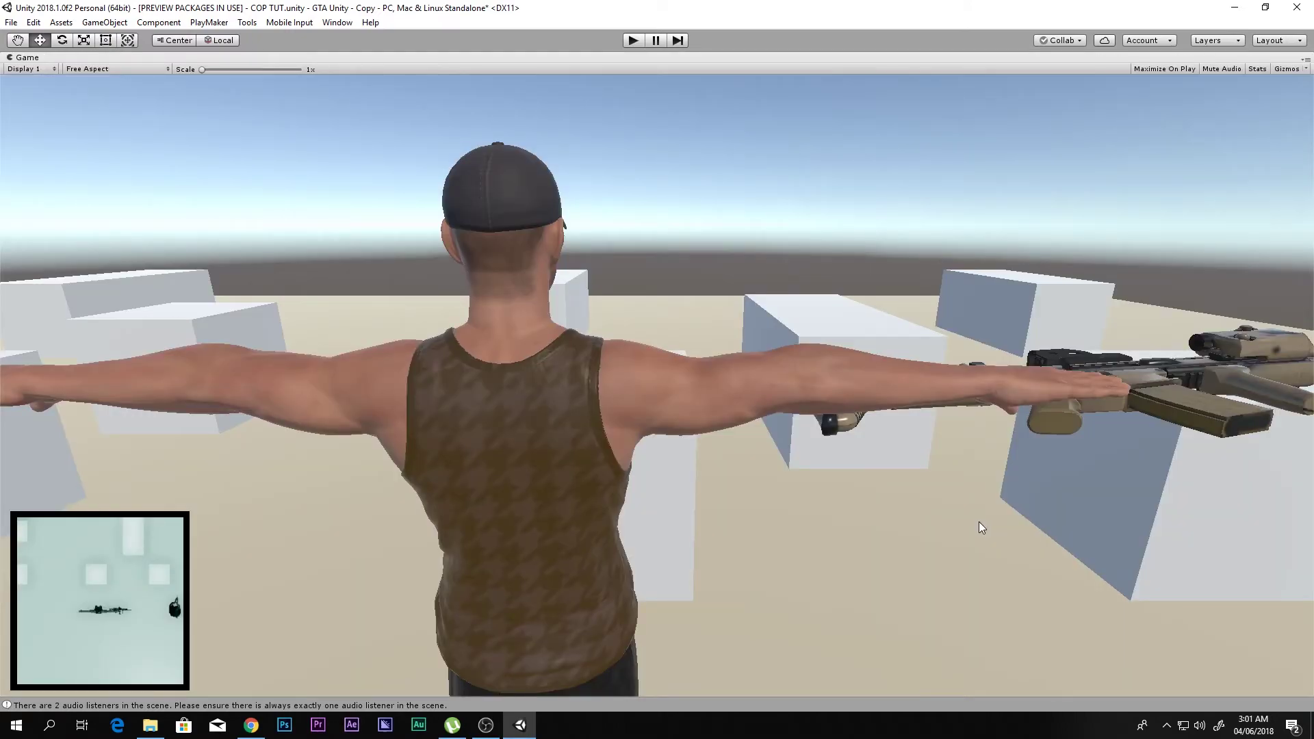
pyautogui.hotkey('shift', 'space')
pyautogui.scroll(-5, 1150, 376)
pyautogui.scroll(3, 1077, 205)
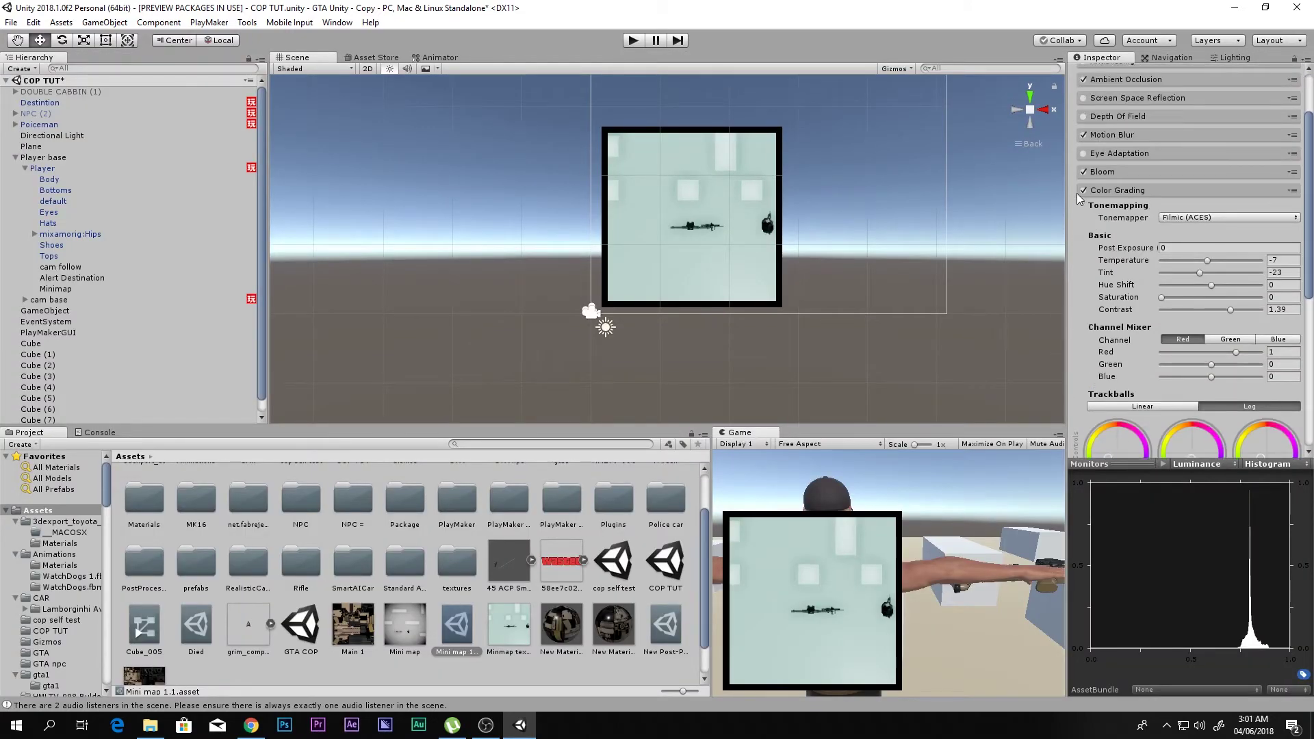
pyautogui.click(1107, 193)
# Enable Vignette and Grain in the Mini map 1.1 profile, and set the Grain intensity to 0.903
pyautogui.click(1095, 346)
pyautogui.click(1119, 346)
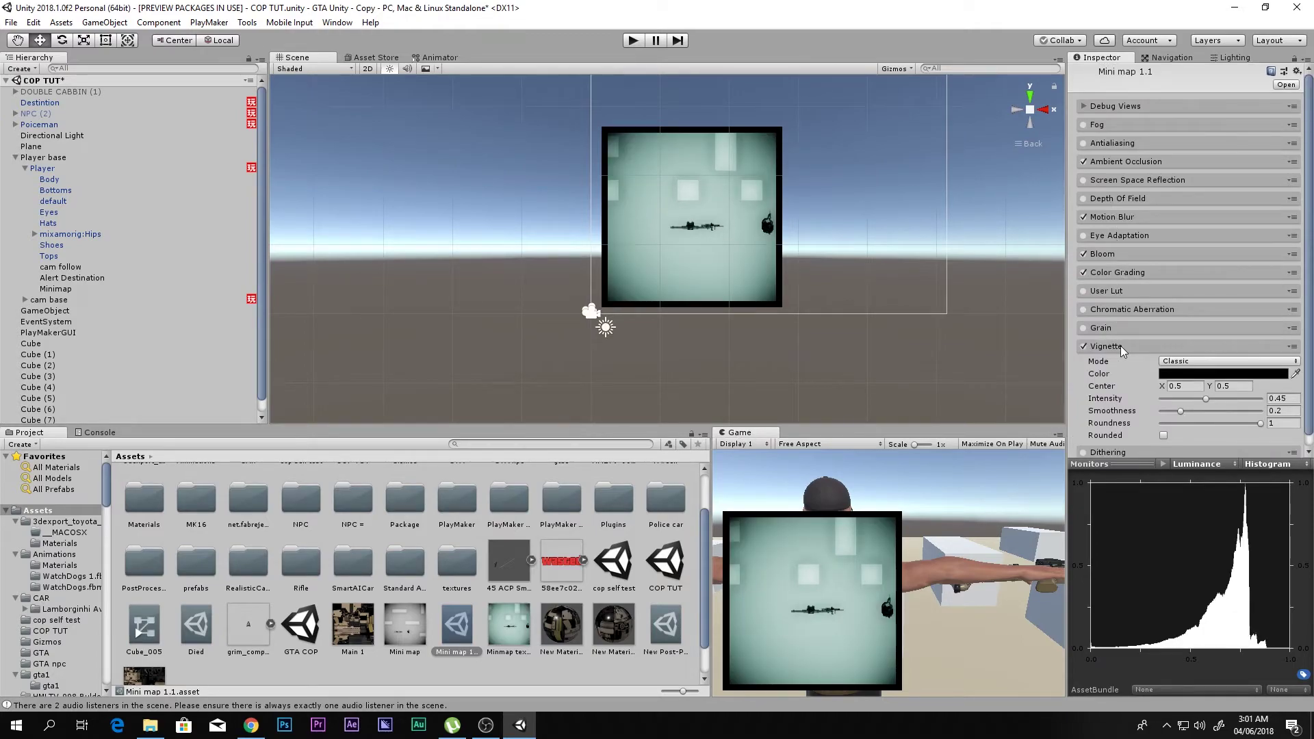
pyautogui.click(1083, 327)
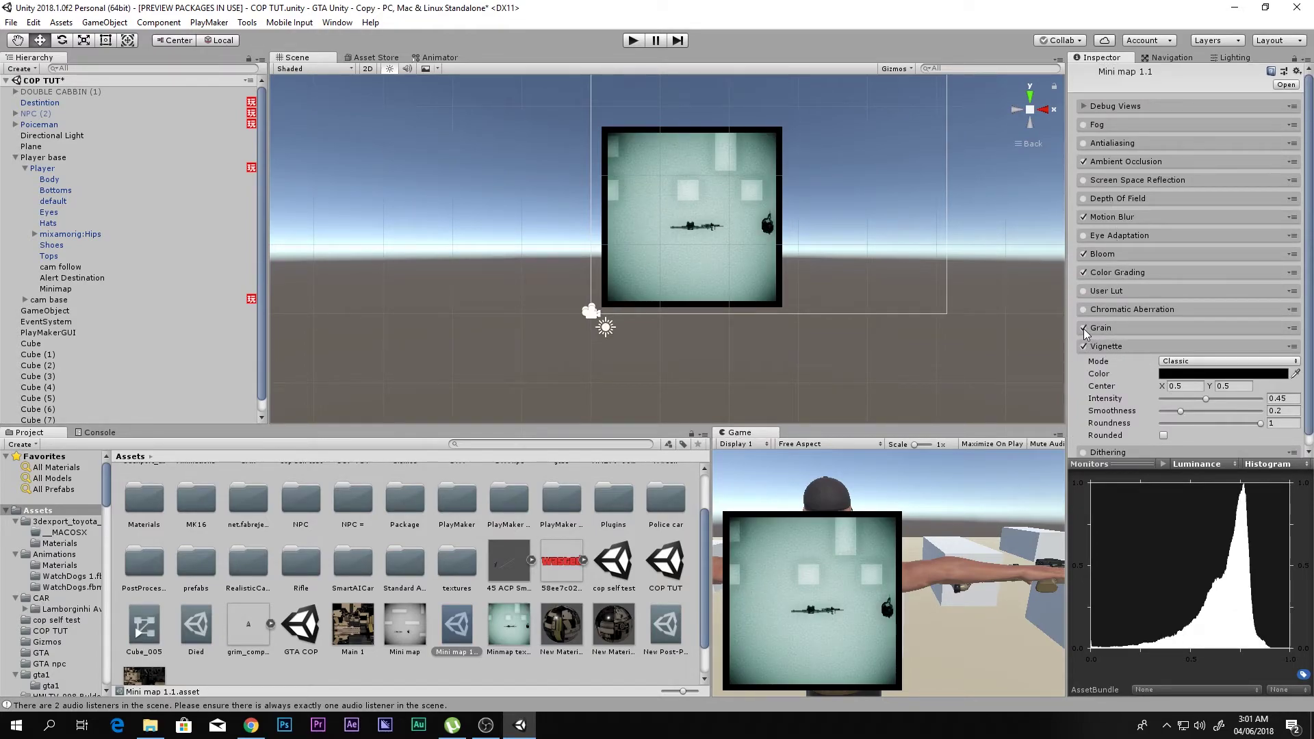
pyautogui.click(1129, 327)
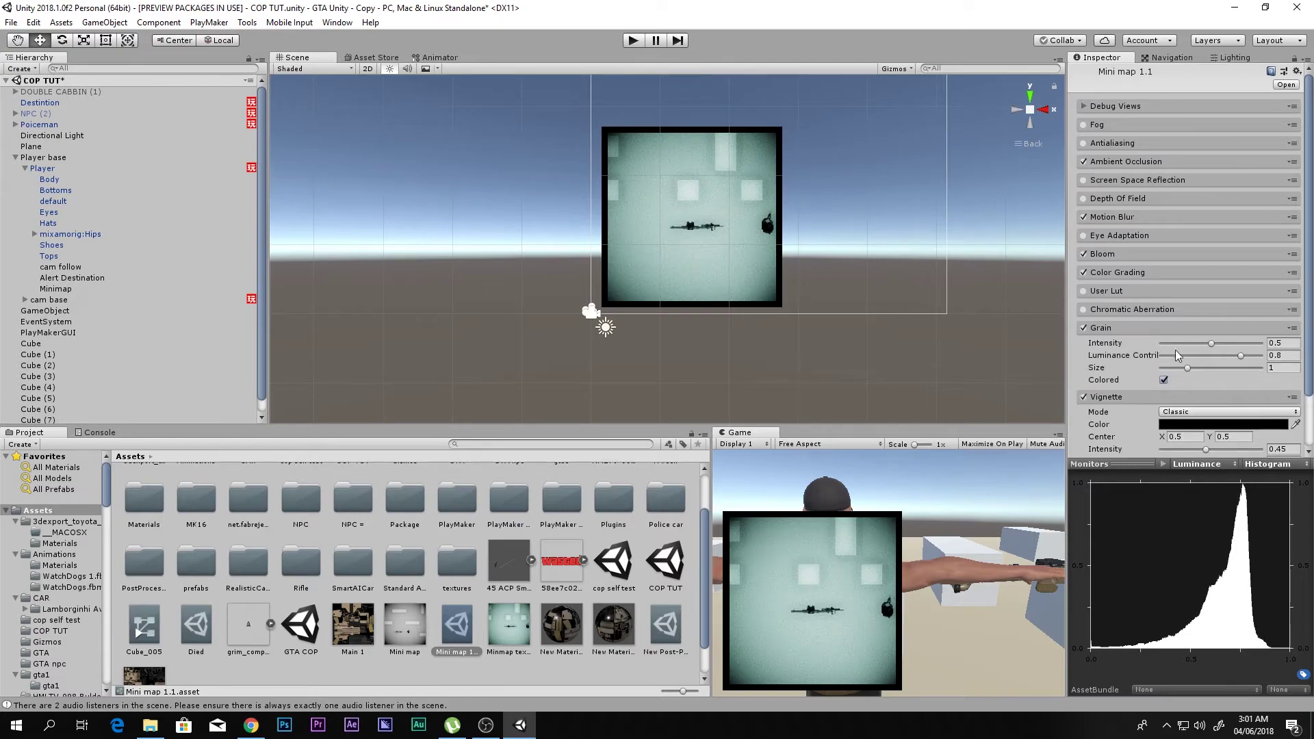
pyautogui.moveTo(1206, 343); pyautogui.dragTo(1260, 346)
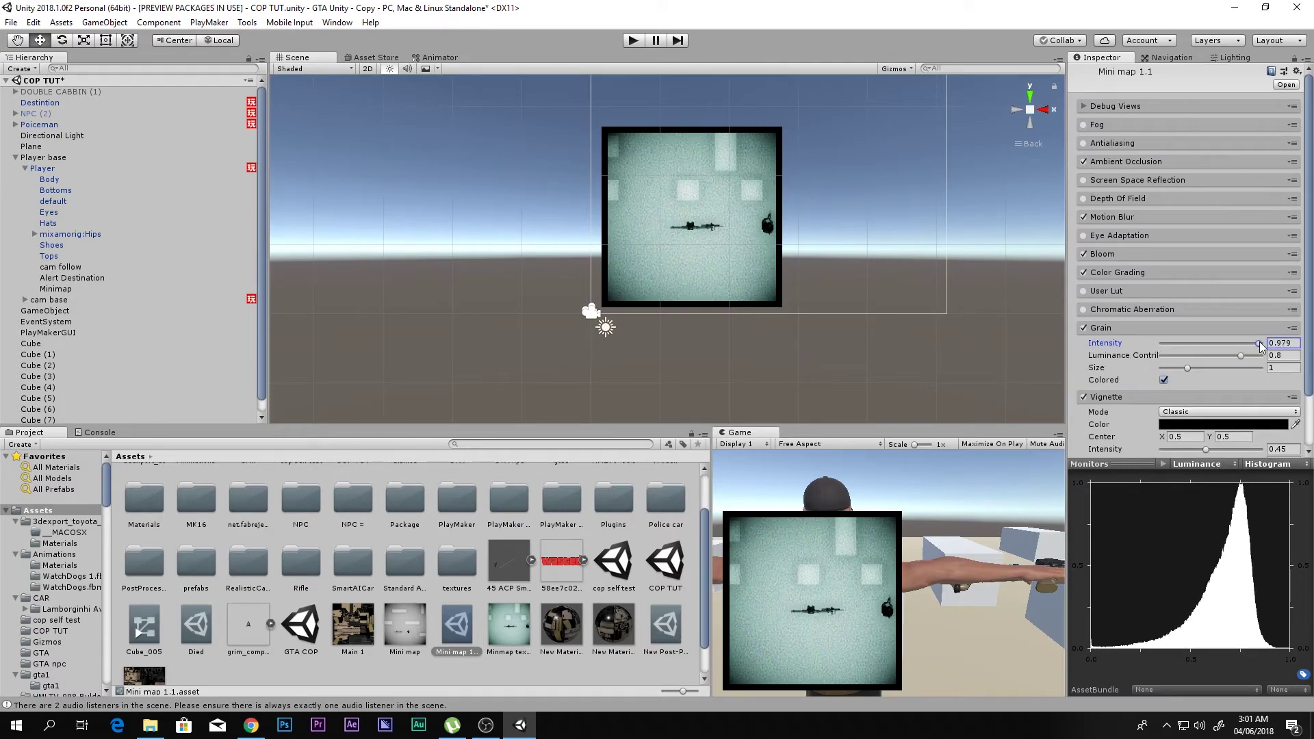
pyautogui.hotkey('shift', 'space')
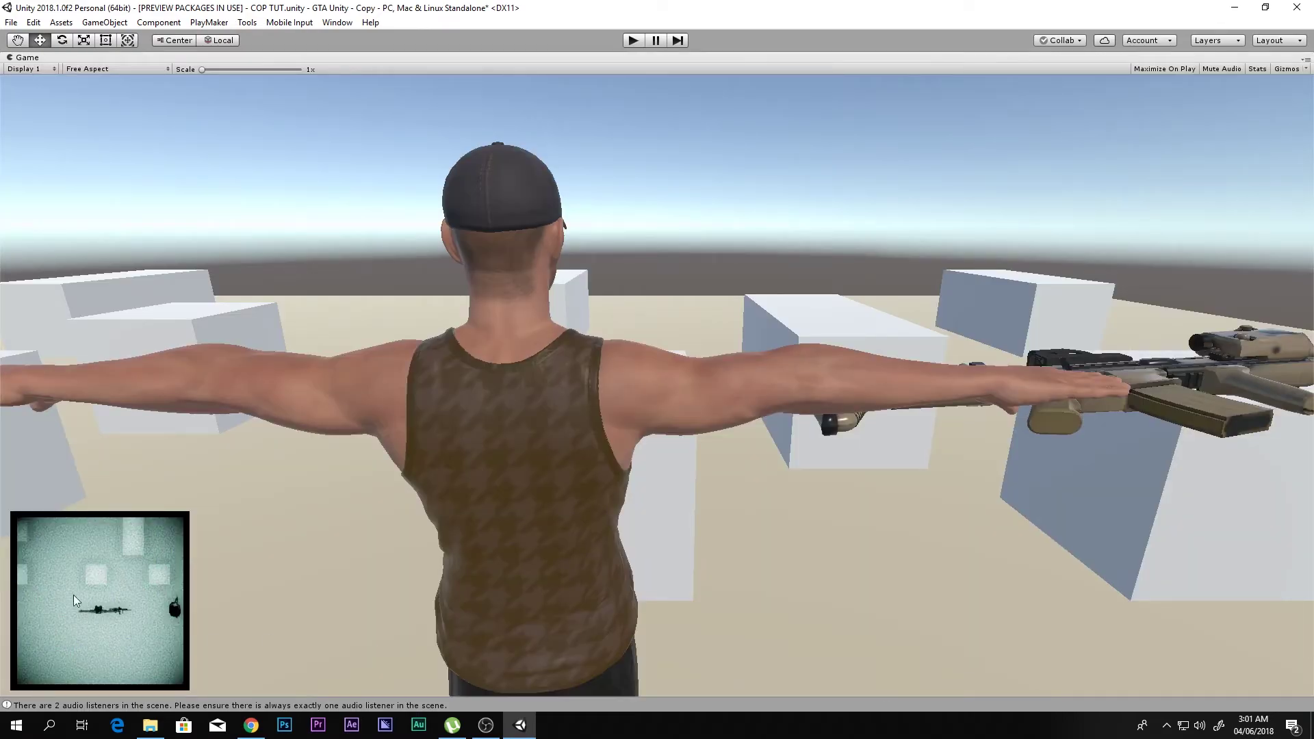
pyautogui.hotkey('shift', 'space')
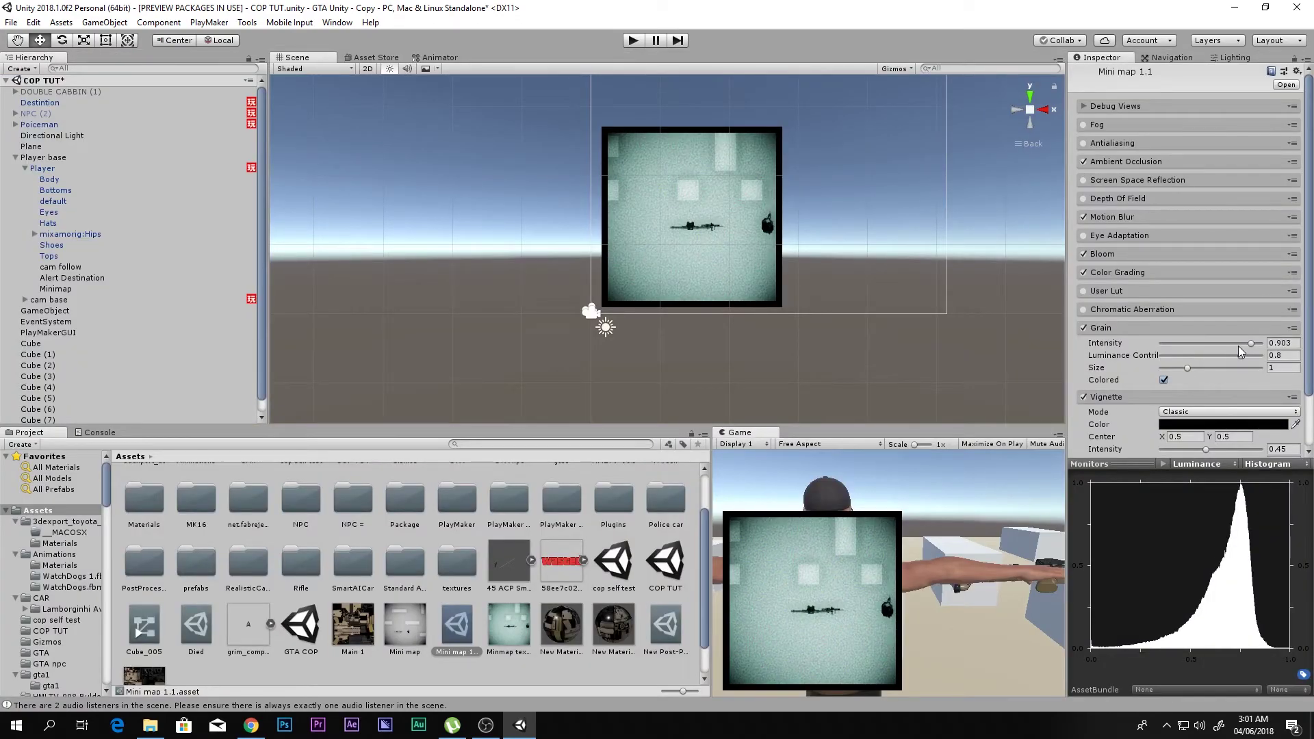
pyautogui.click(1136, 327)
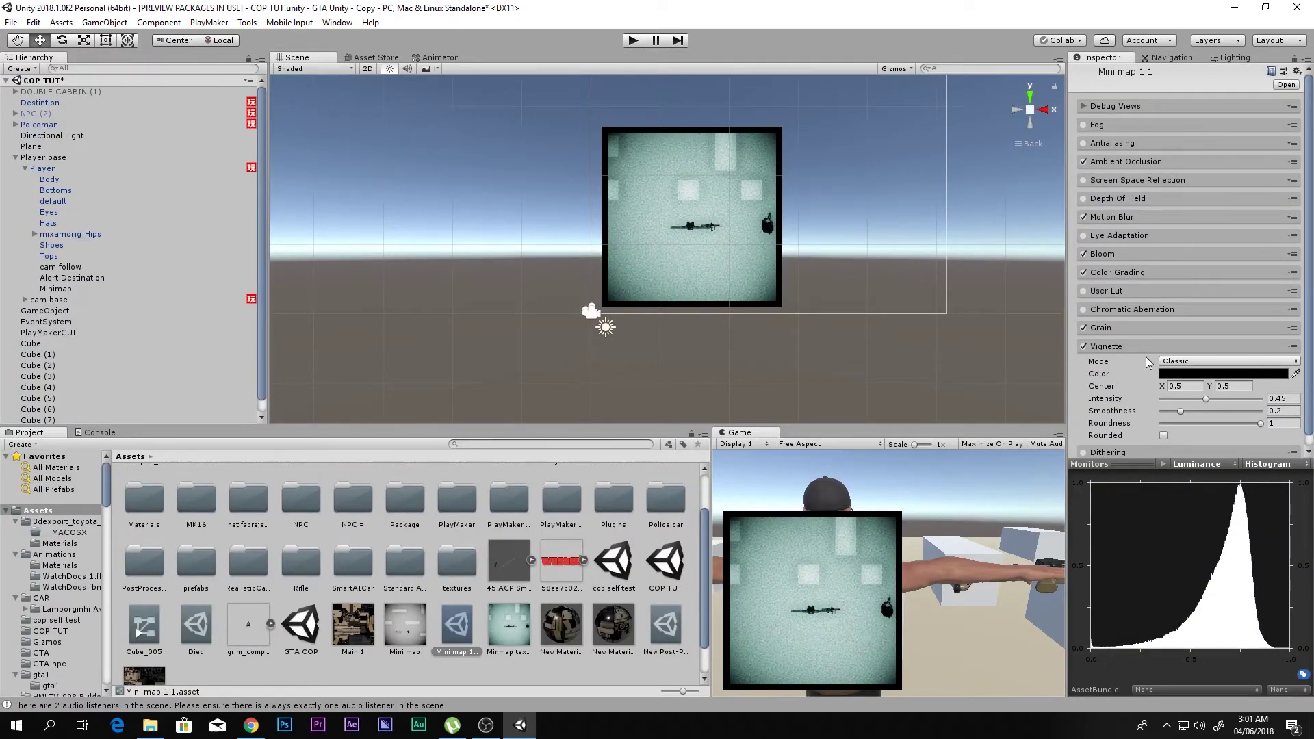
# Set the Vignette intensity to 0.462 and smoothness to 0.234, leaving Rounded off after trying it
pyautogui.moveTo(1219, 403); pyautogui.dragTo(1184, 414)
pyautogui.scroll(-1, 1185, 424)
pyautogui.click(1163, 424)
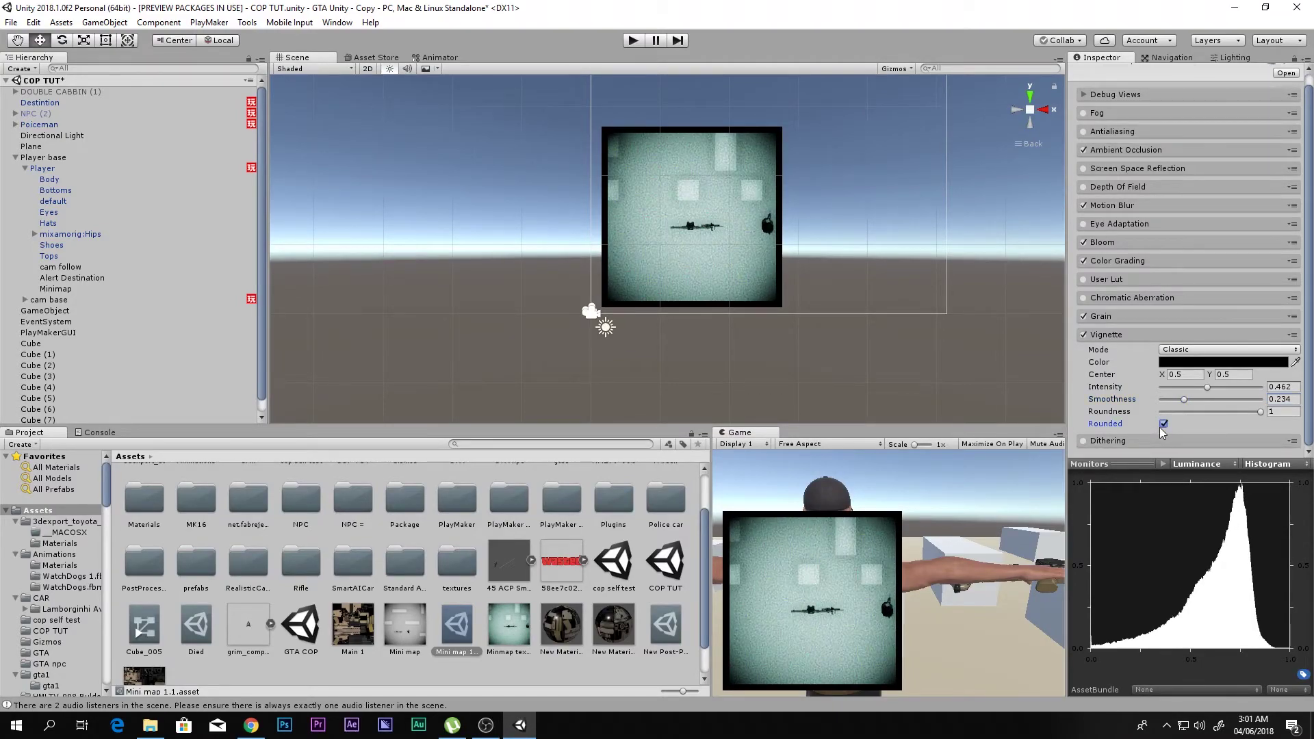
pyautogui.click(1162, 424)
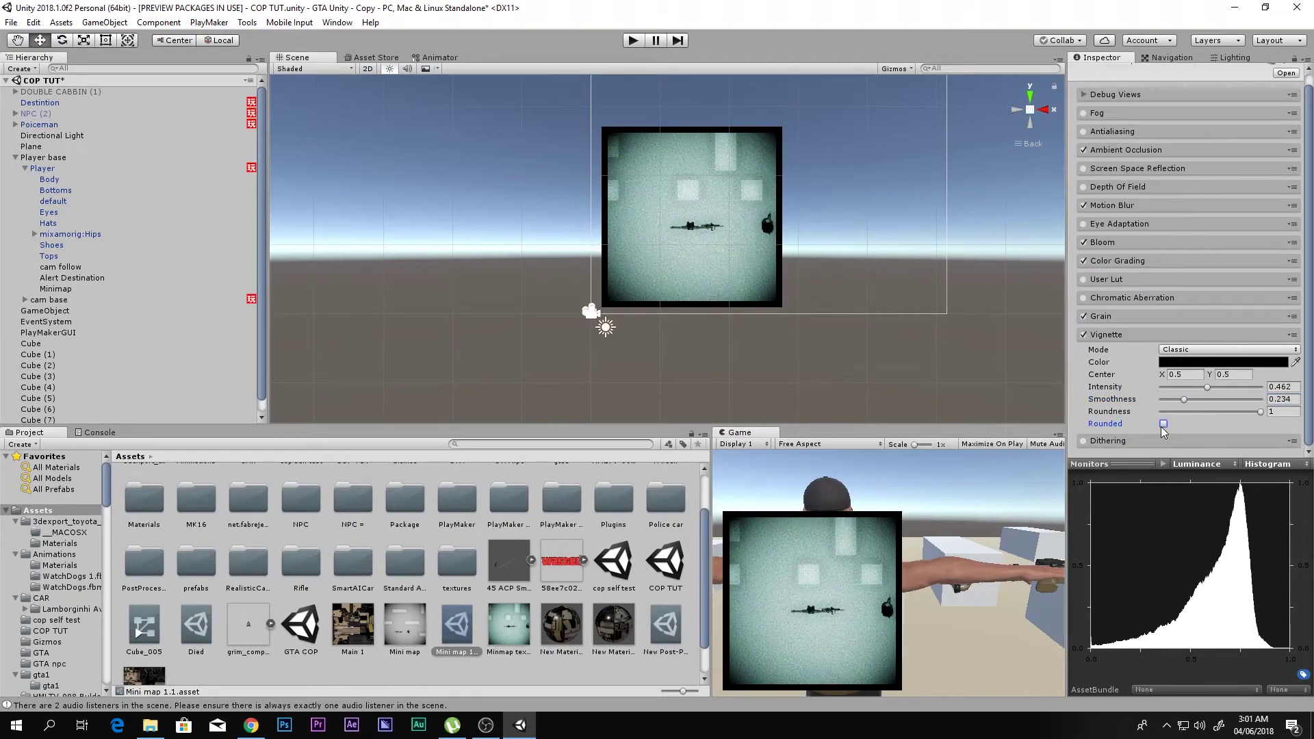
pyautogui.click(1116, 338)
# Play-test the COP TUT scene in the enlarged Game view, running the player around the cubes and the cop to check the styled minimap
pyautogui.hotkey('shift', 'space')
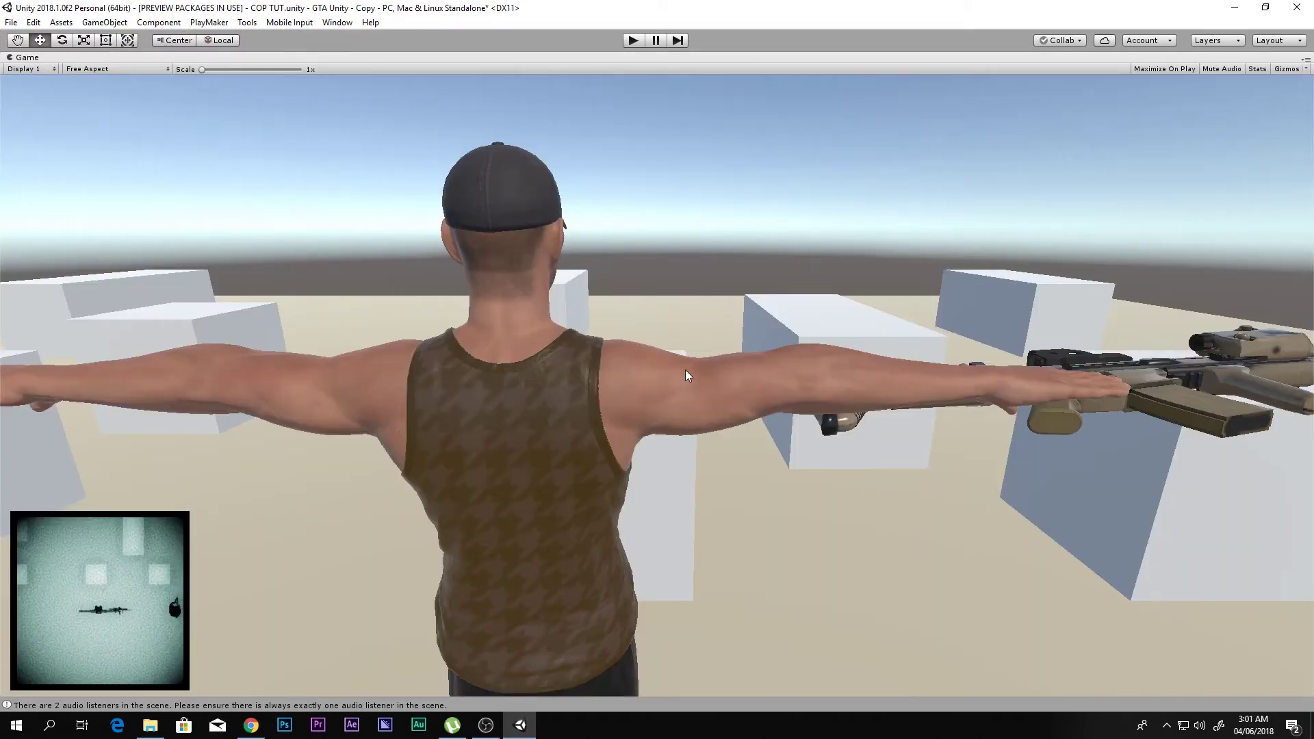
pyautogui.click(633, 40)
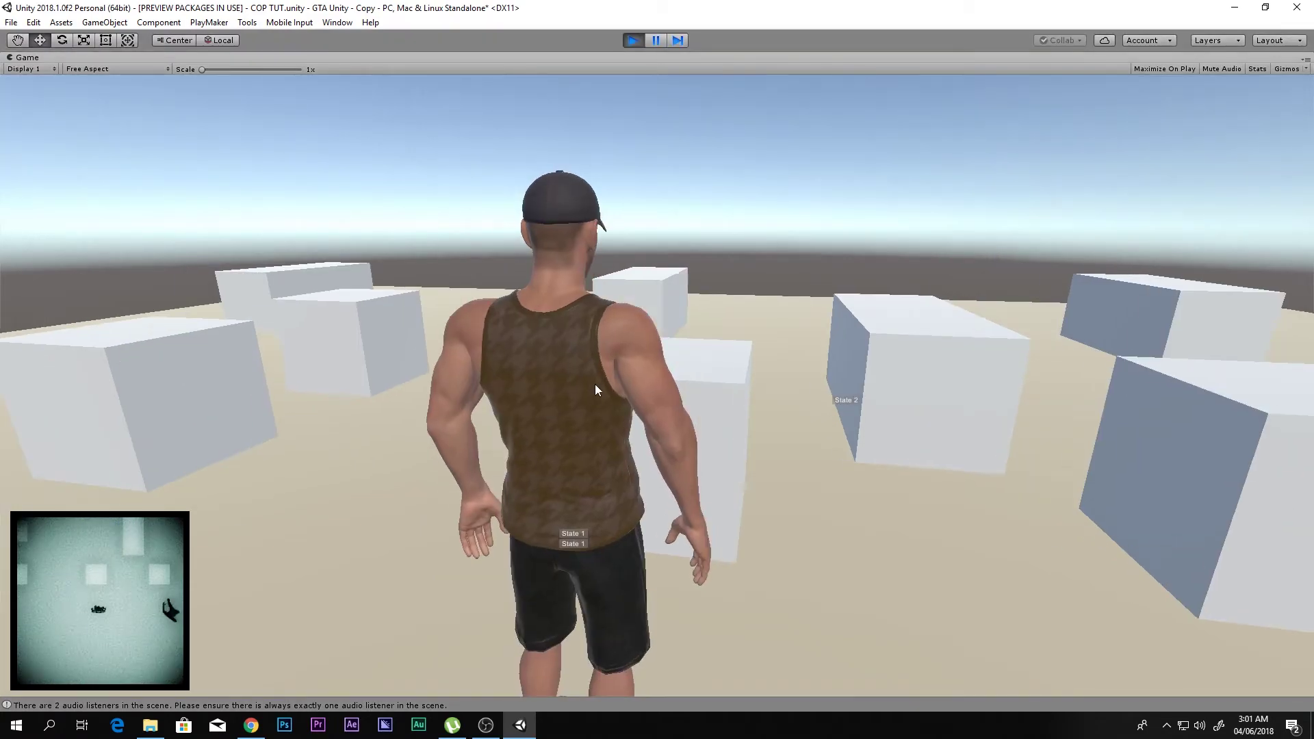
pyautogui.press('w')
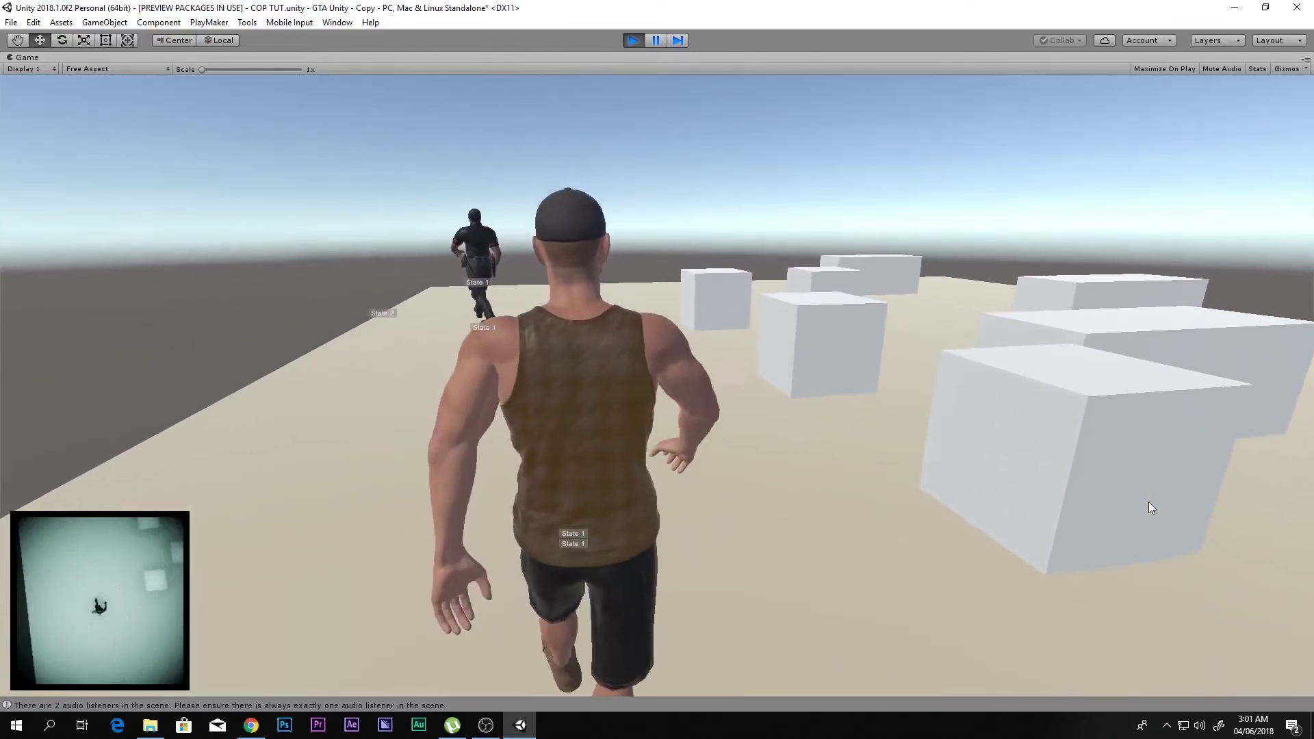
pyautogui.press('s')
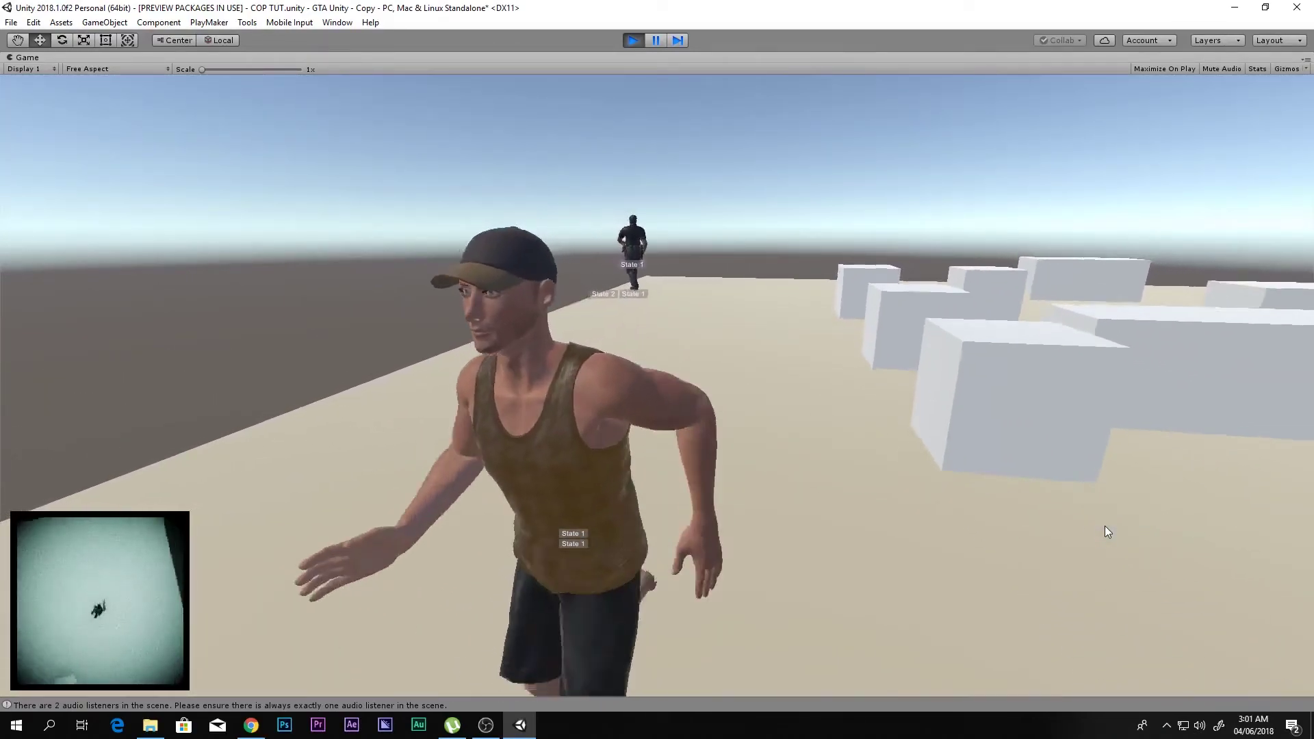
pyautogui.press('w')
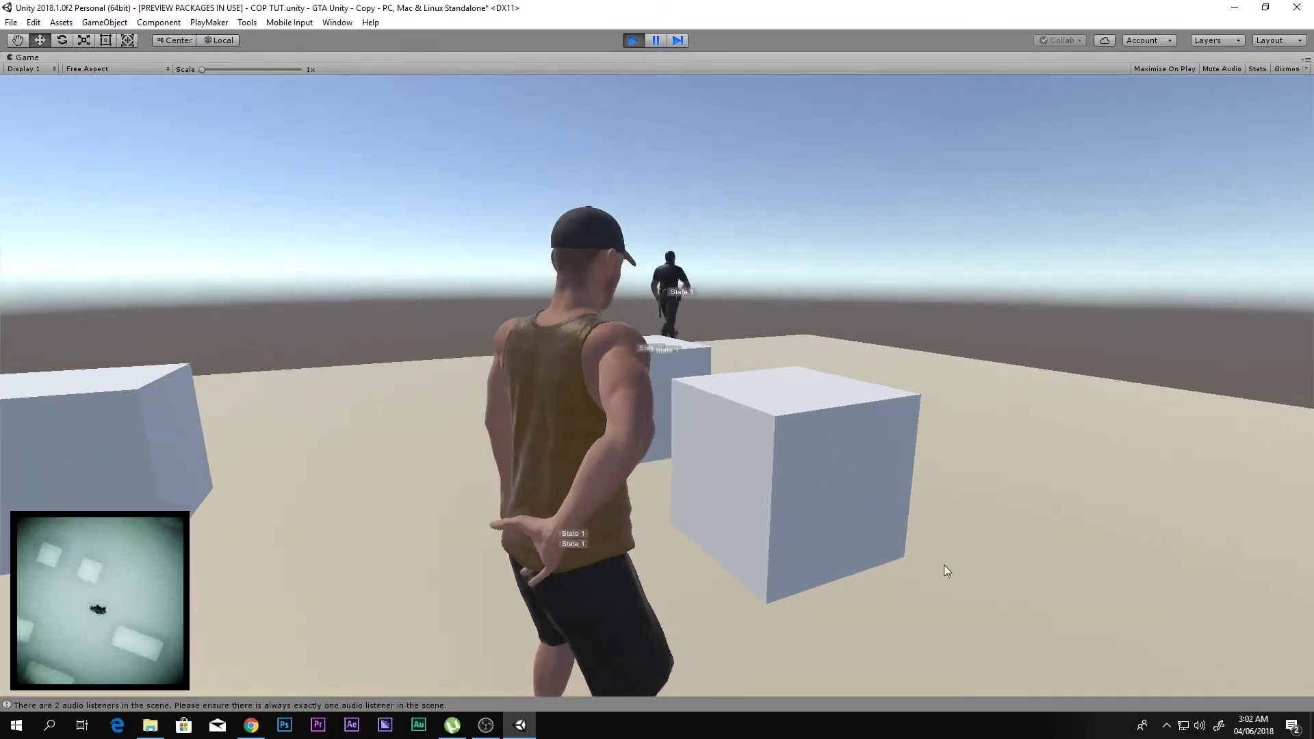
pyautogui.moveTo(944, 565); pyautogui.dragTo(955, 542, button='right')
pyautogui.press('a')
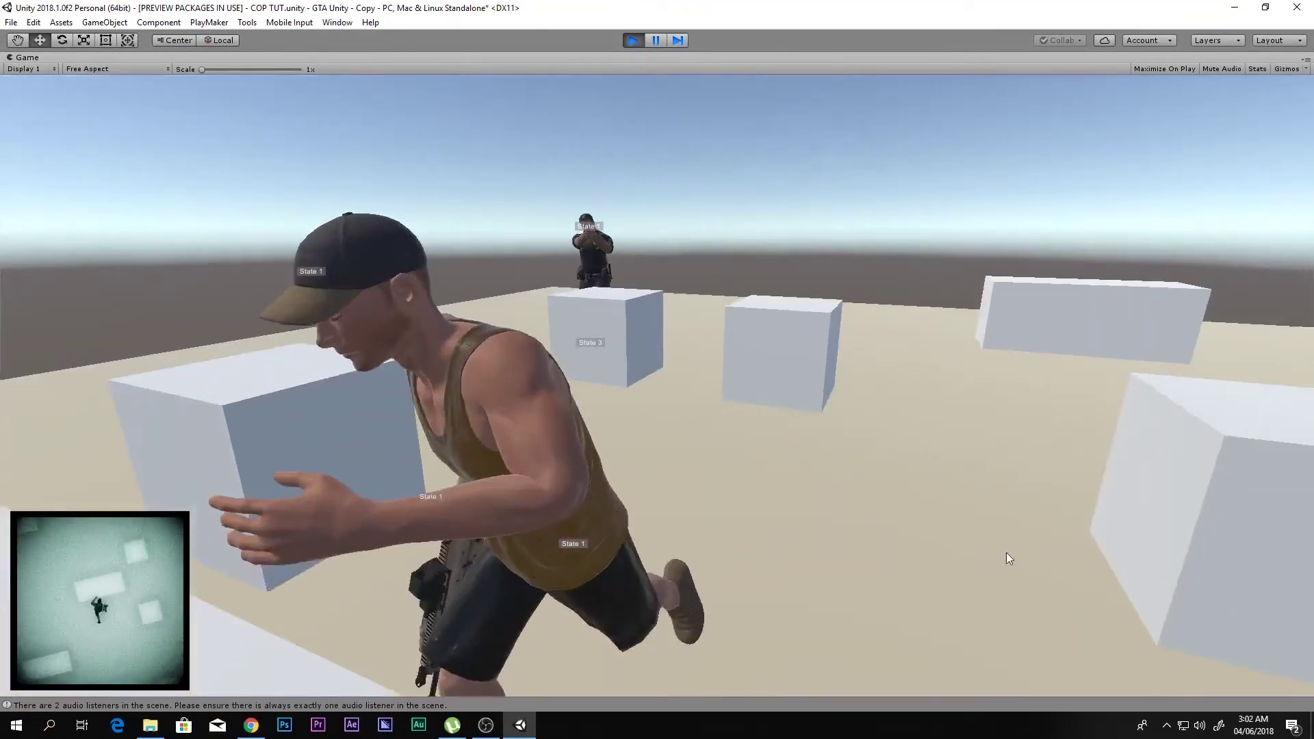
pyautogui.press('s')
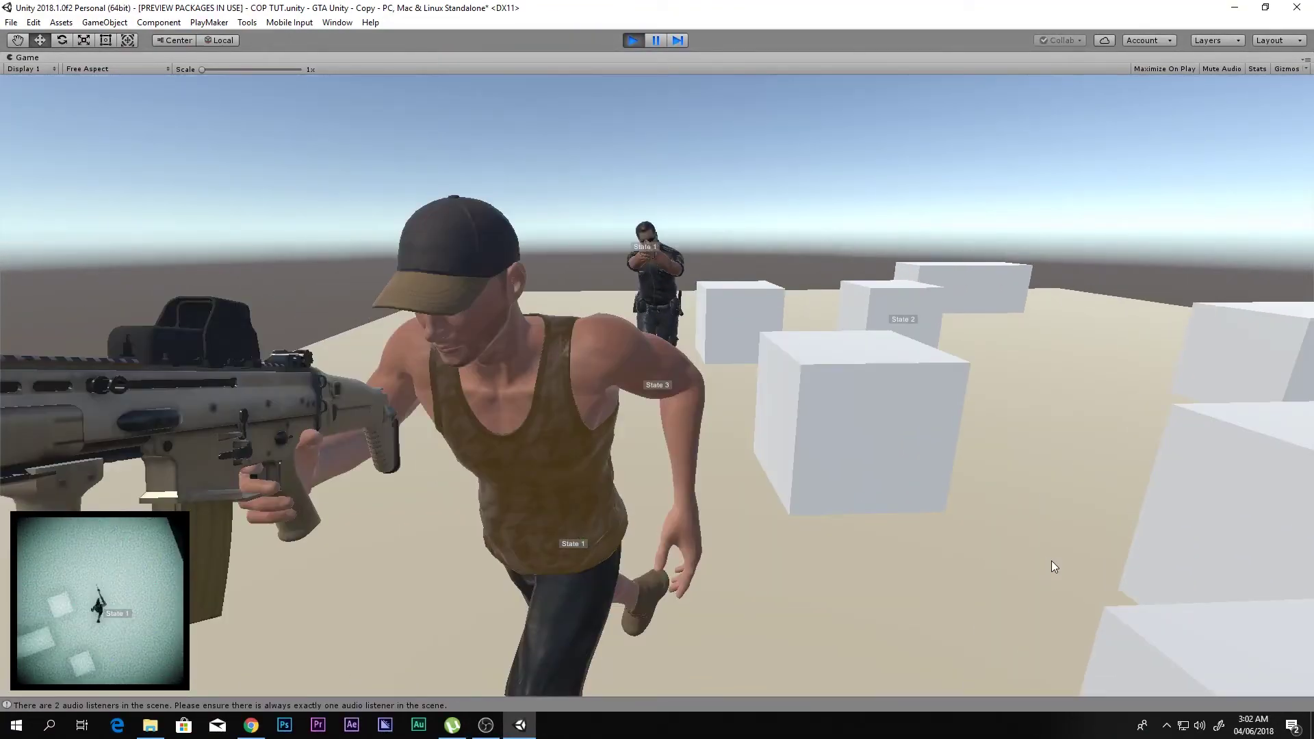
pyautogui.press('s')
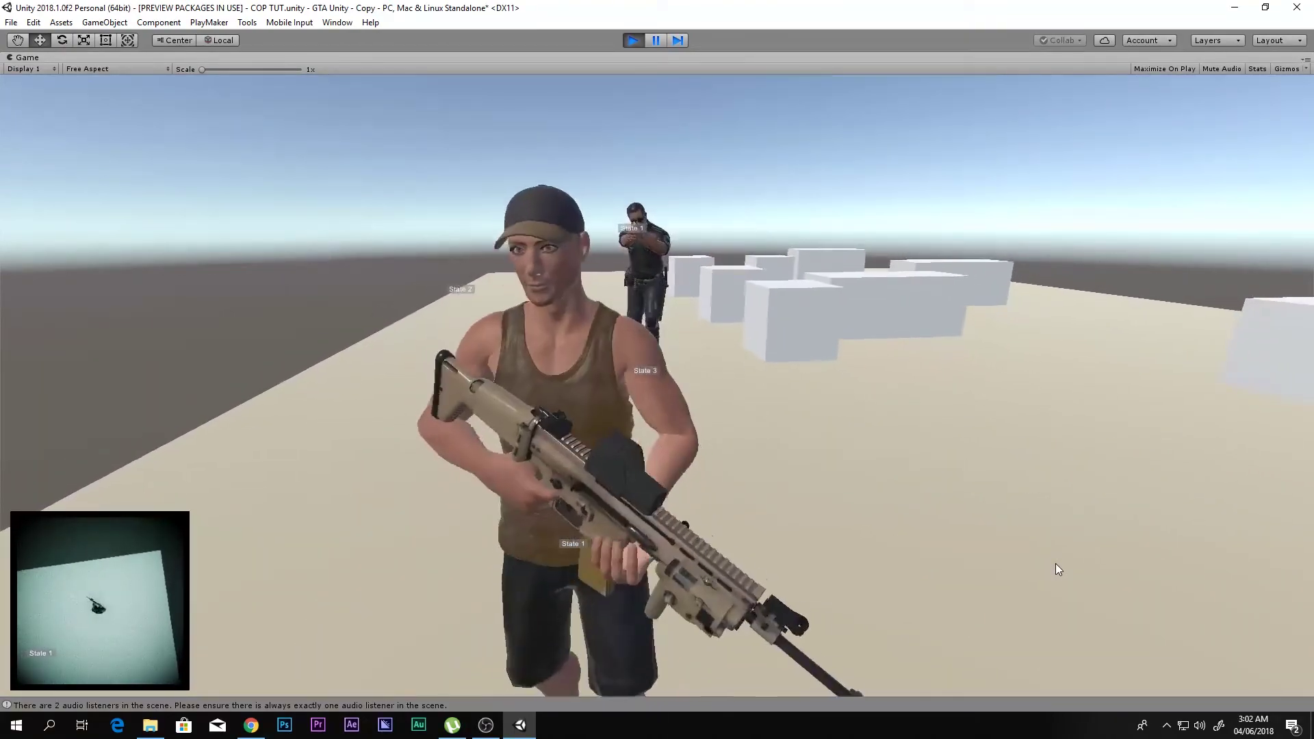
pyautogui.press('s')
pyautogui.press('w')
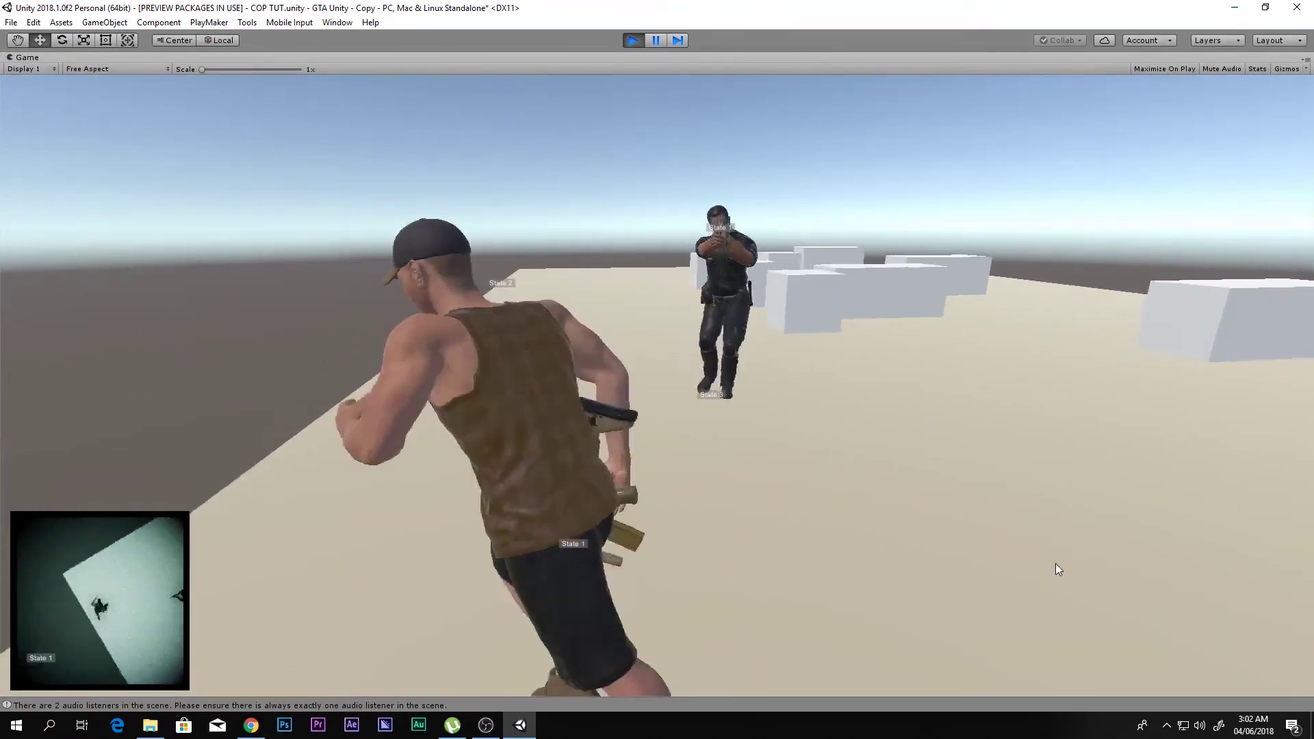
pyautogui.press('s')
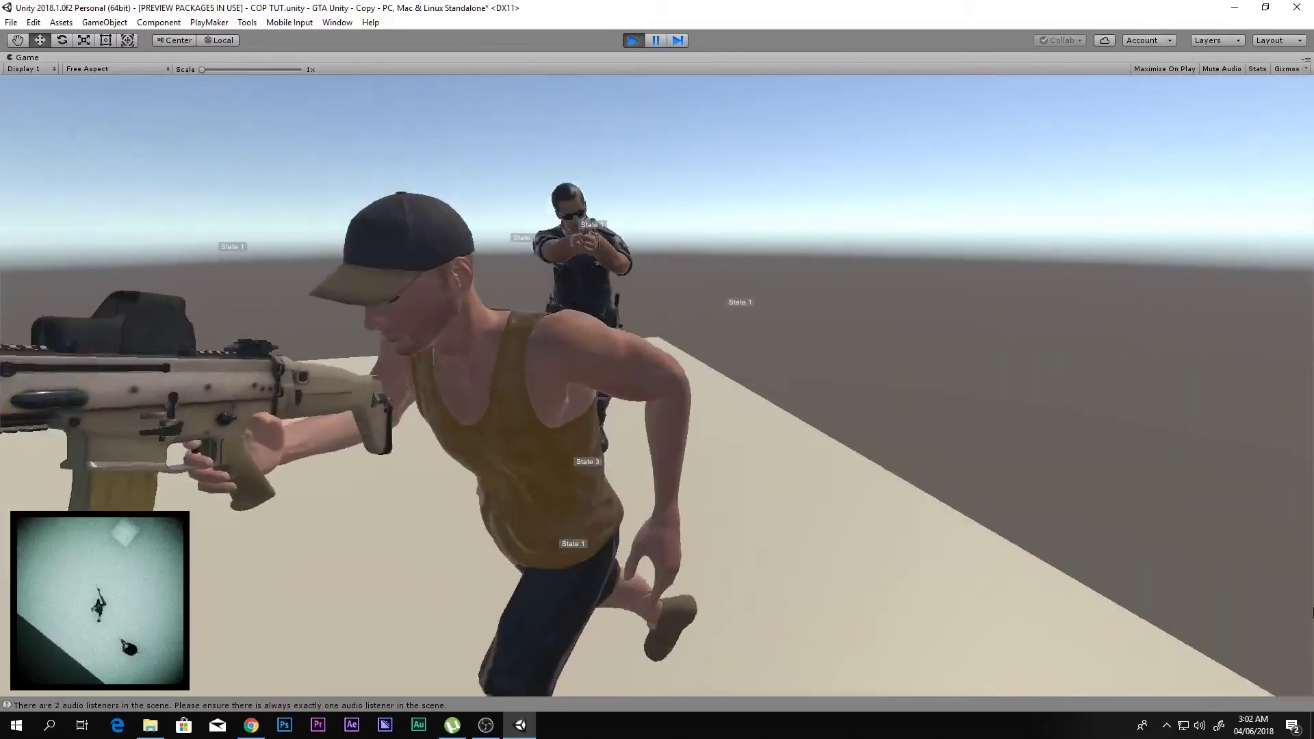
pyautogui.press('s')
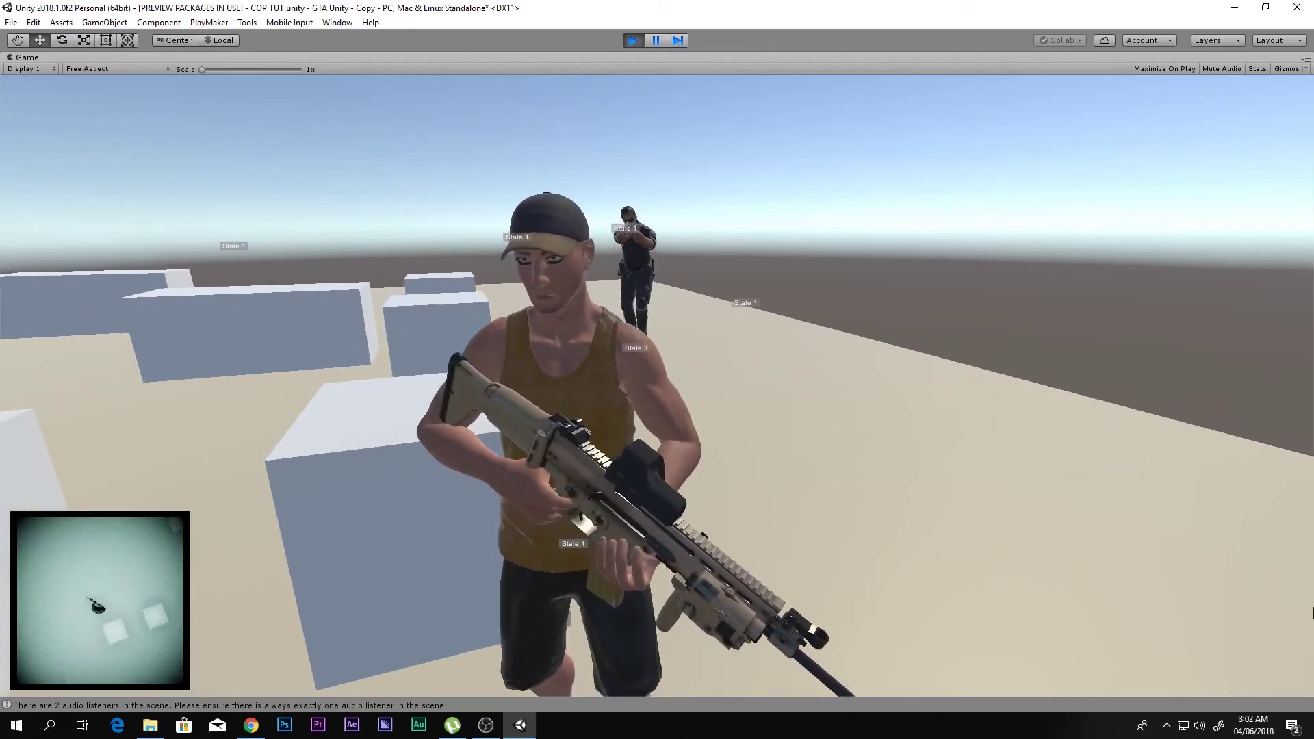
pyautogui.press('w')
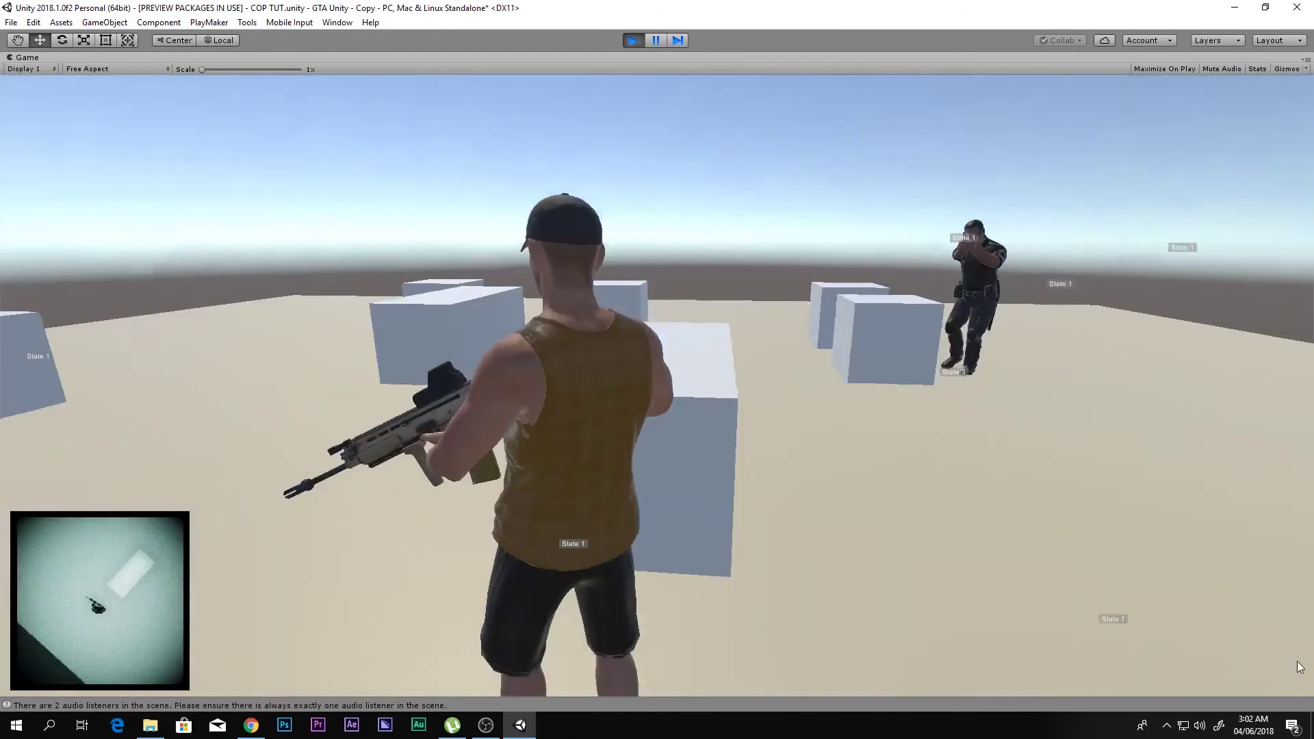
pyautogui.press('w')
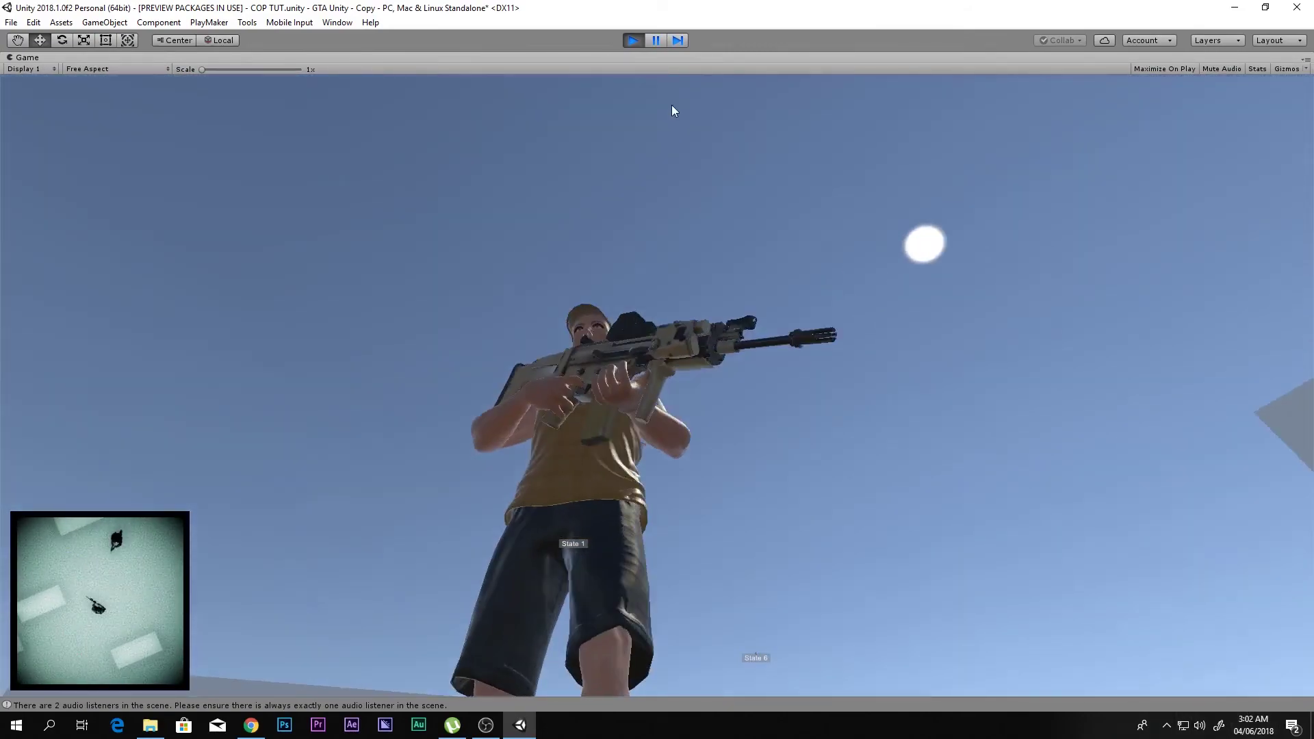
pyautogui.click(632, 40)
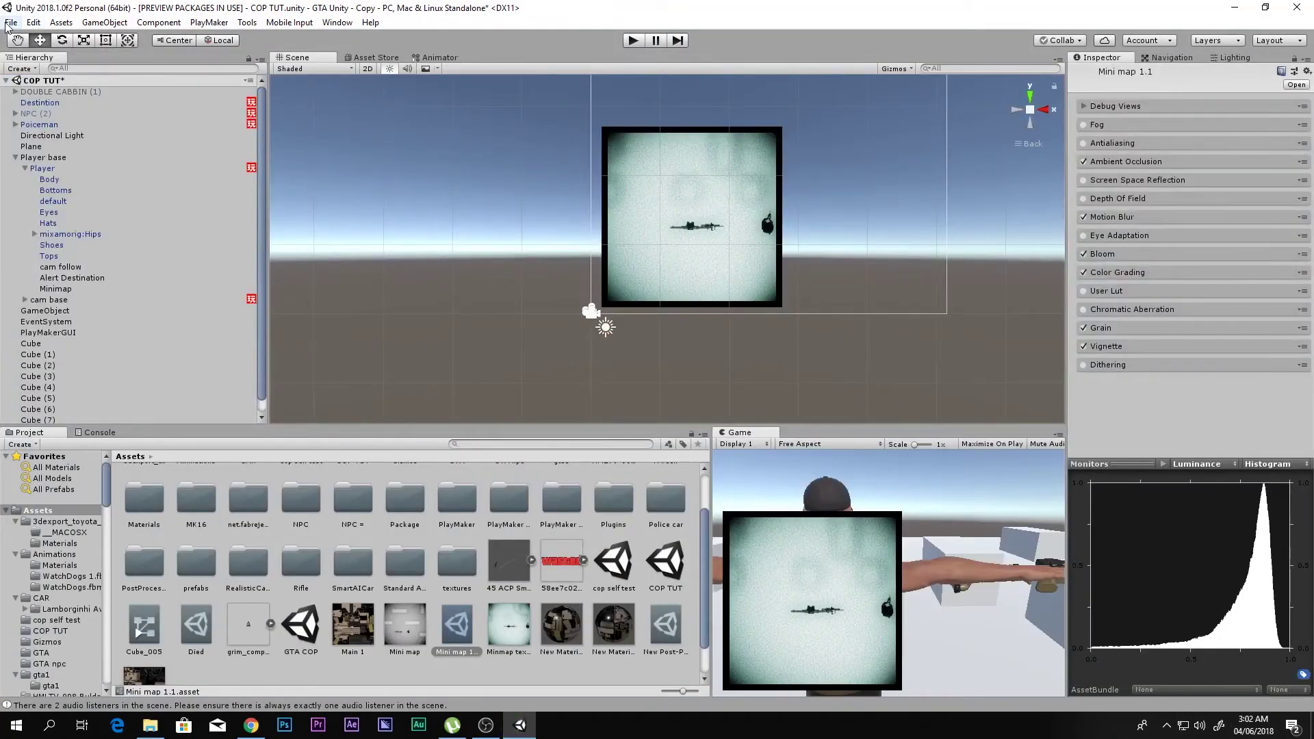
# Save the COP TUT scene and open the cop self test scene from the Assets folder
pyautogui.click(12, 23)
pyautogui.click(31, 73)
pyautogui.doubleClick(614, 562)
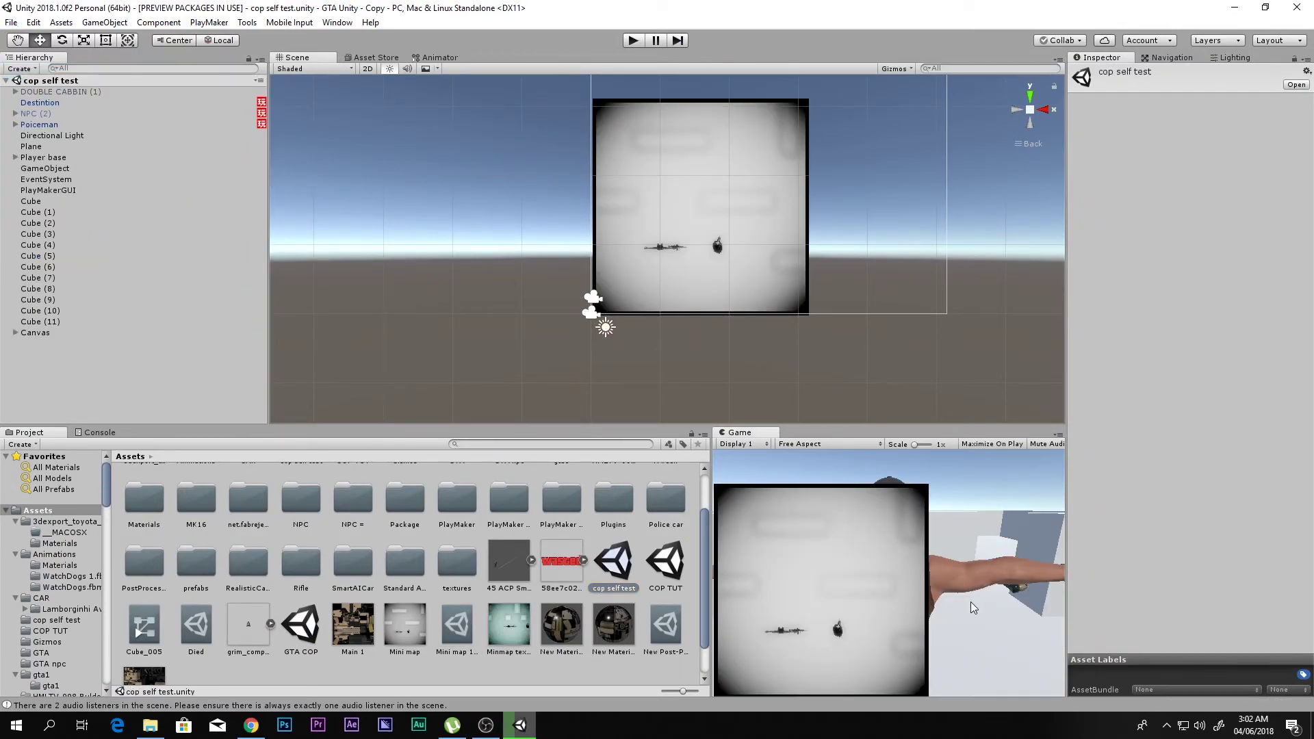
# Play-test the cop self test scene, aiming the rifle and running the player near the cop to check its minimap
pyautogui.hotkey('ctrl', 'p')
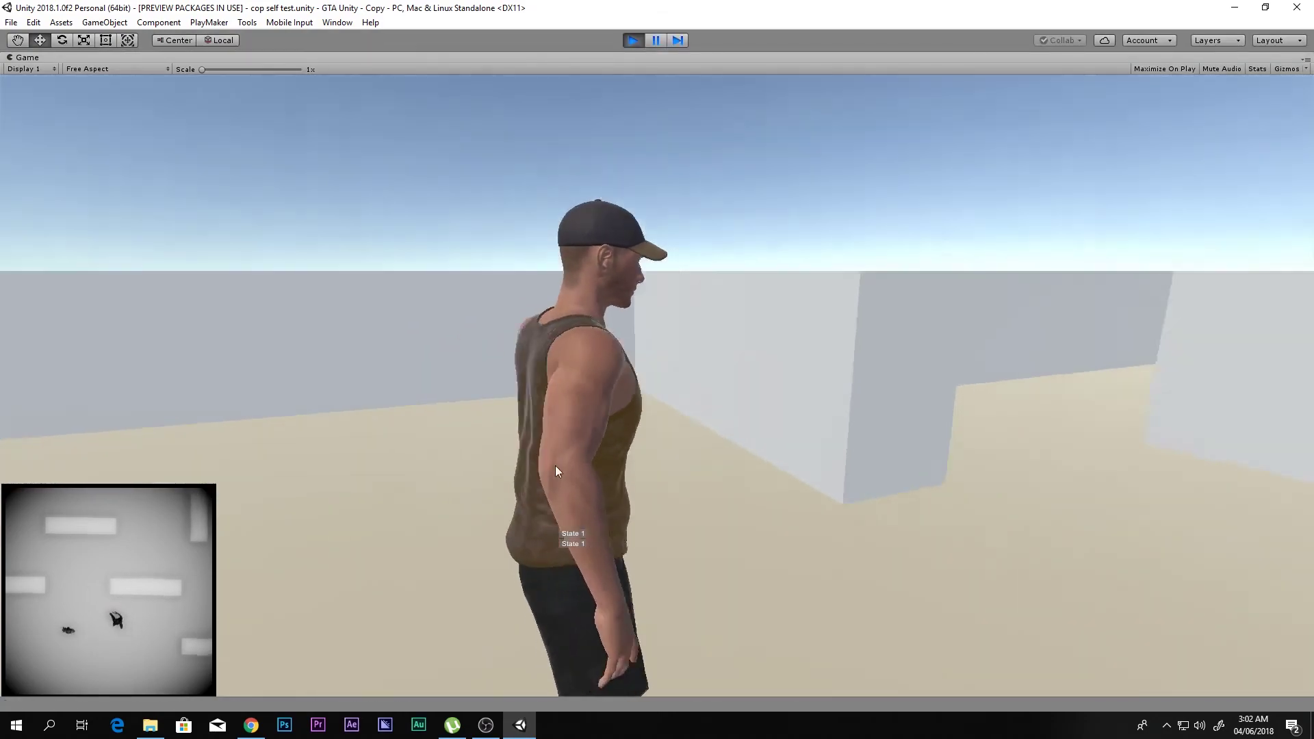
pyautogui.rightClick(841, 477)
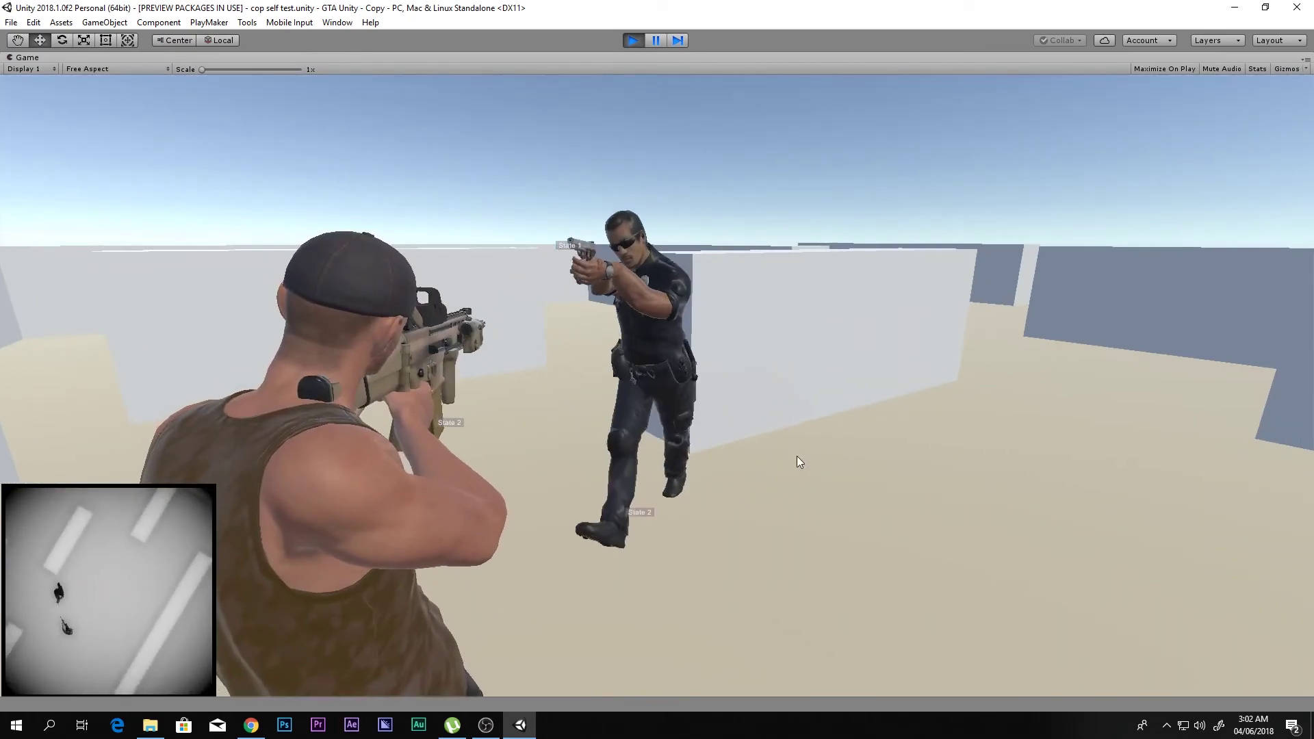
pyautogui.press('s')
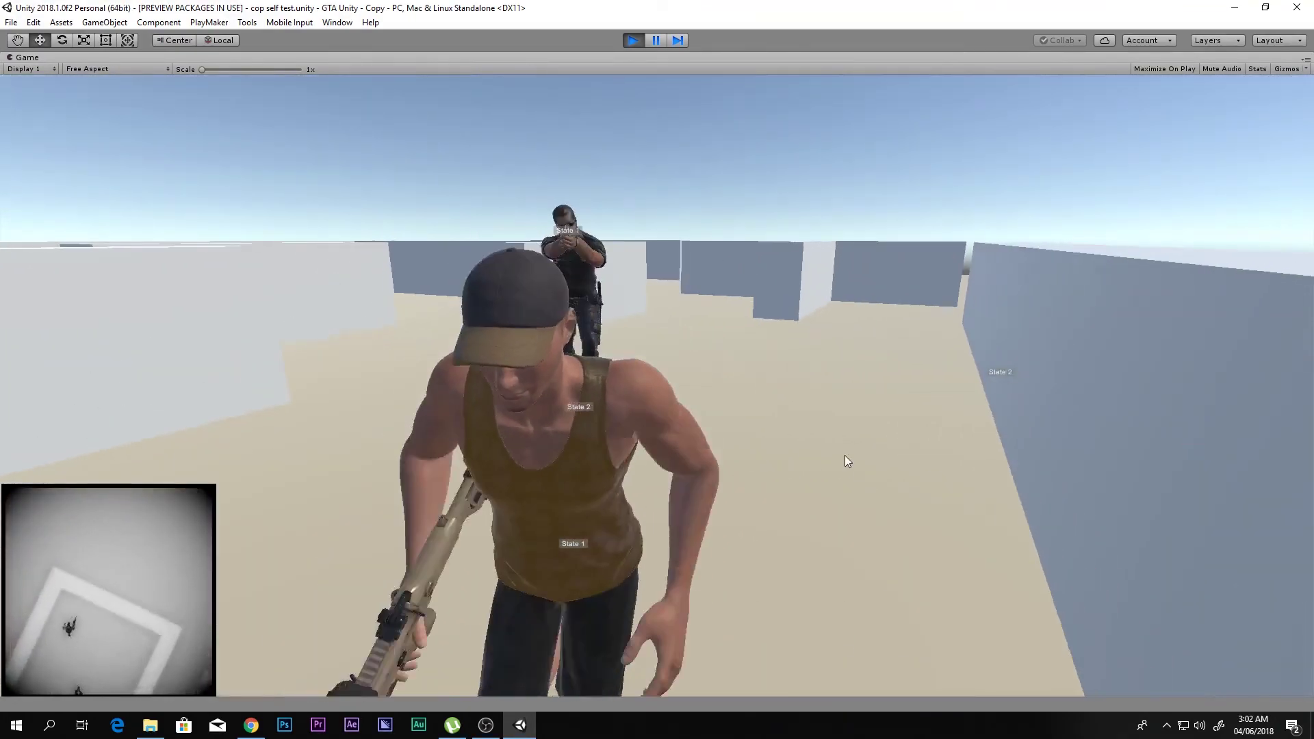